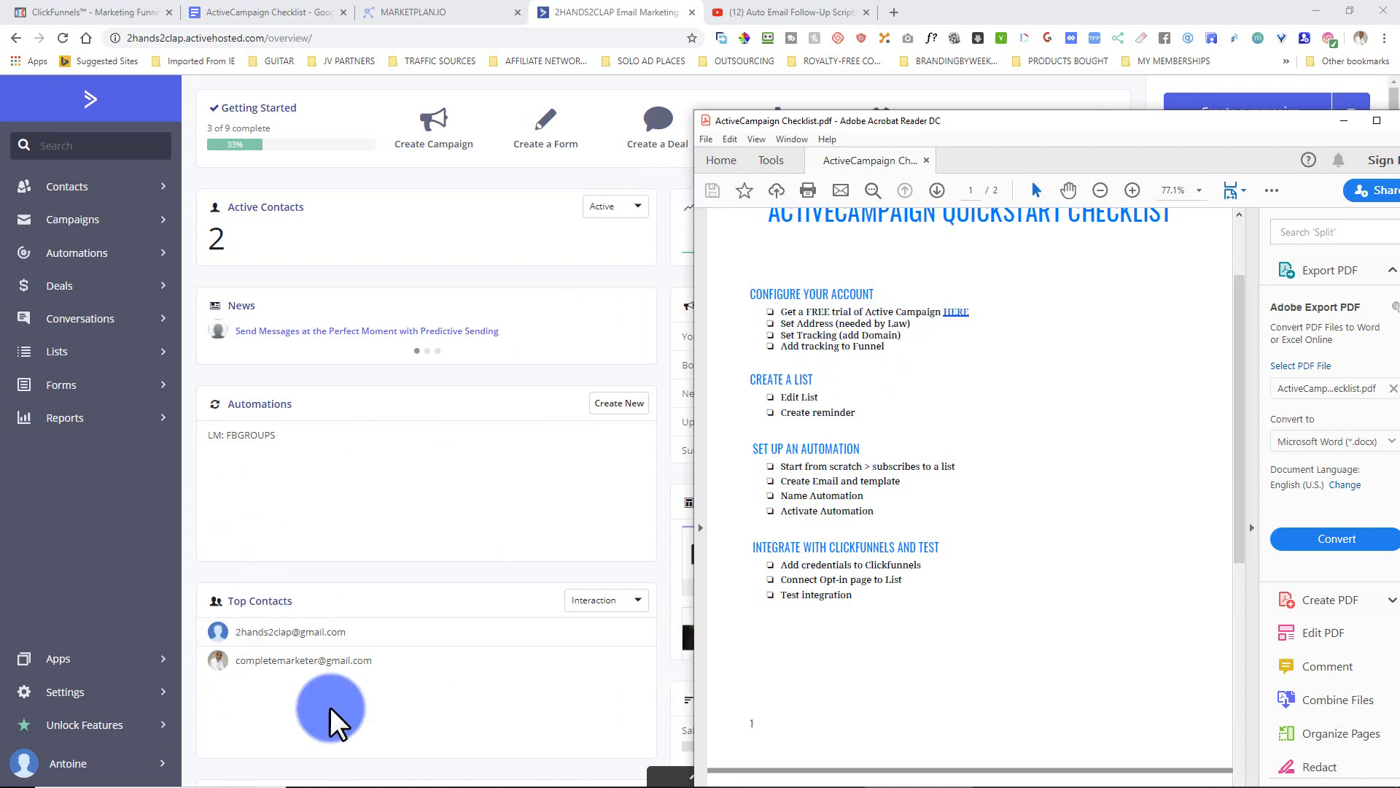
Open the Addresses page in the account settings.
click(69, 580)
click(75, 699)
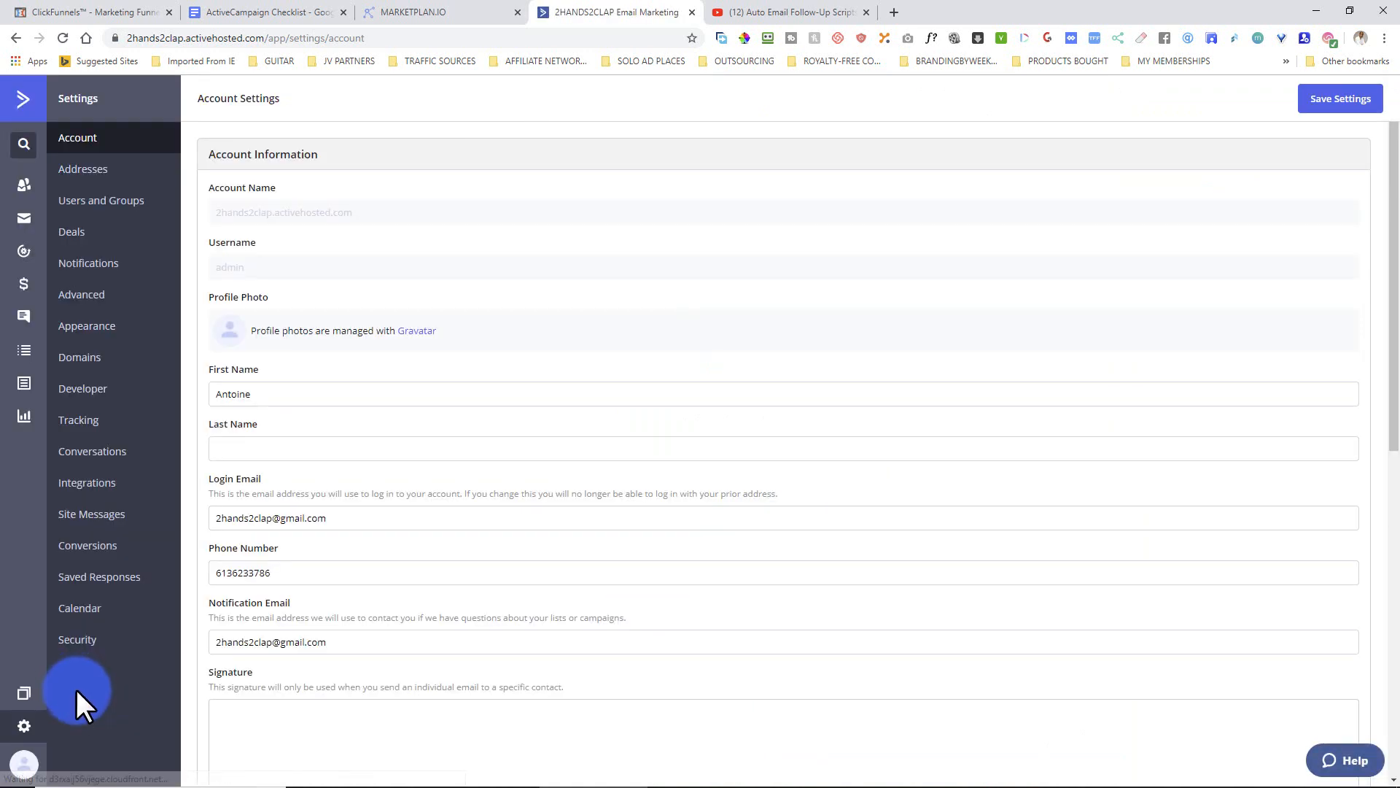
click(84, 169)
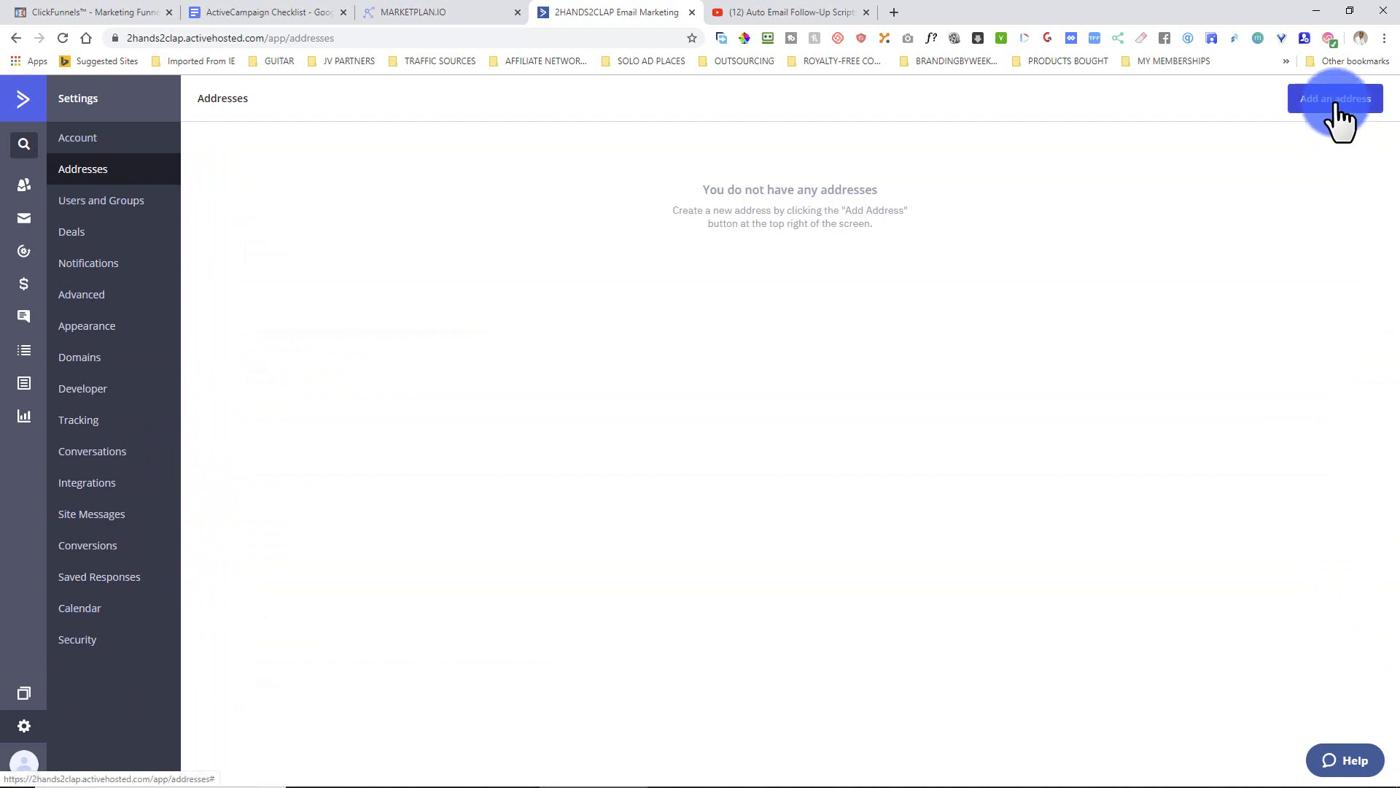
click(1338, 115)
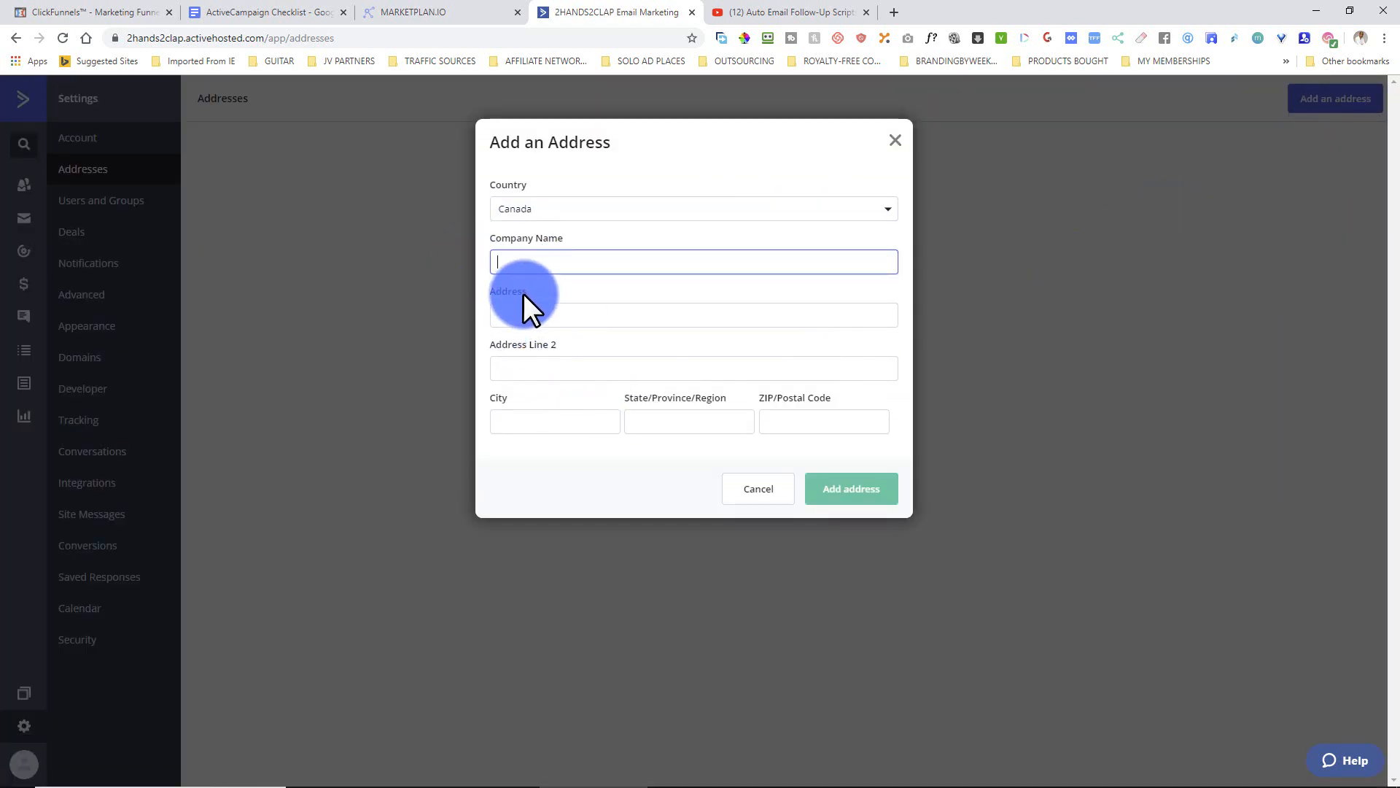
text(b)
key(BackSpace)
key(BackSpace)
key(BackSpace)
key(BackSpace)
key(BackSpace)
text(Busin)
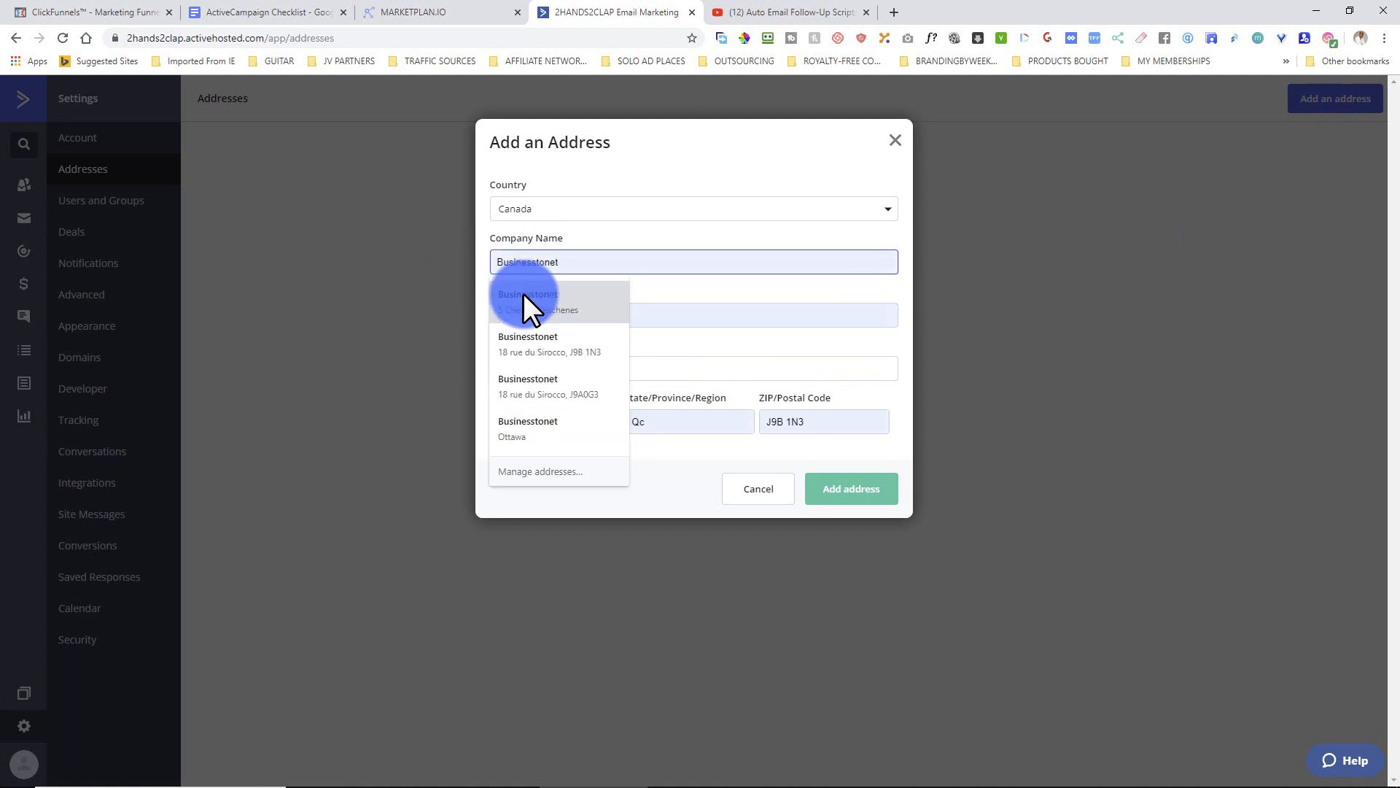
text(esstonet inc..)
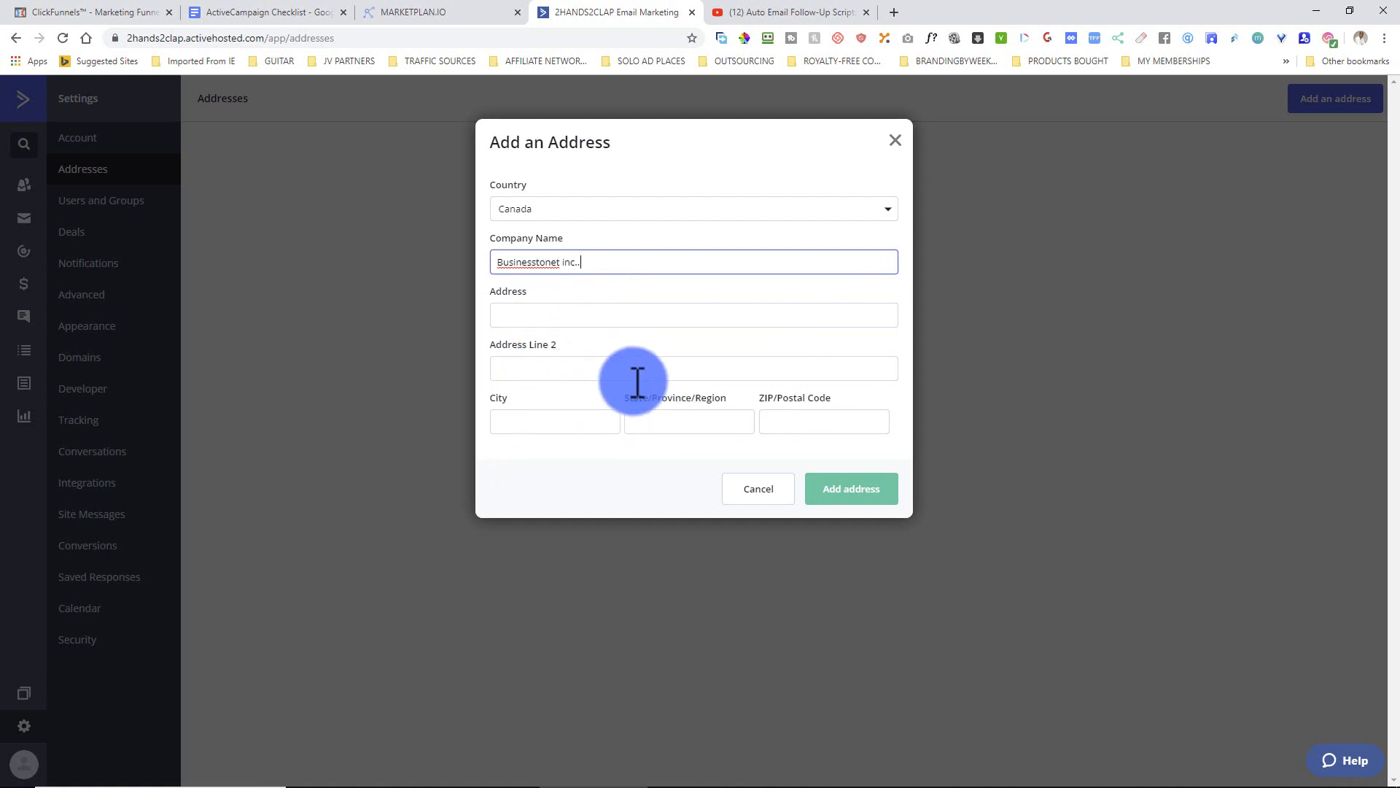
click(897, 142)
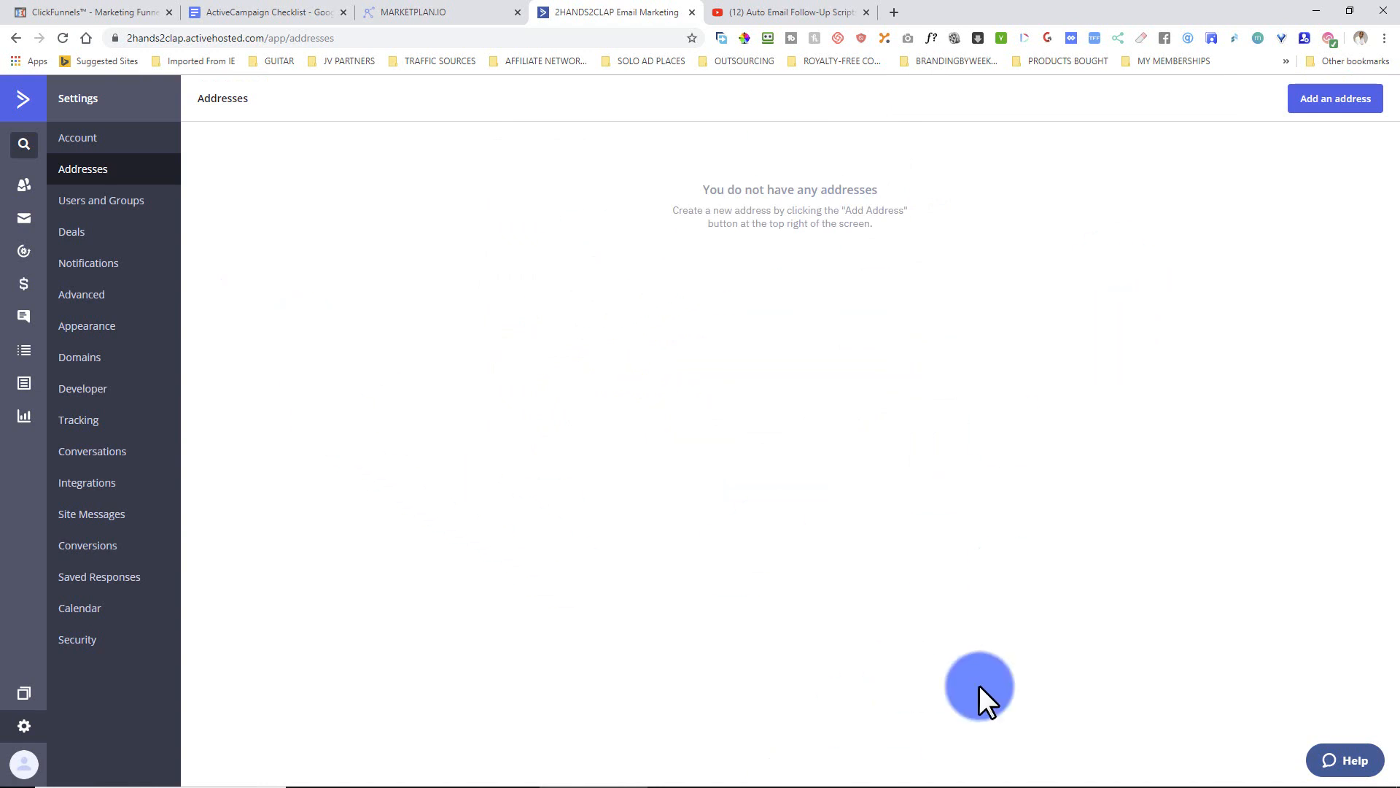
Enable site tracking in the account's Tracking settings.
click(926, 777)
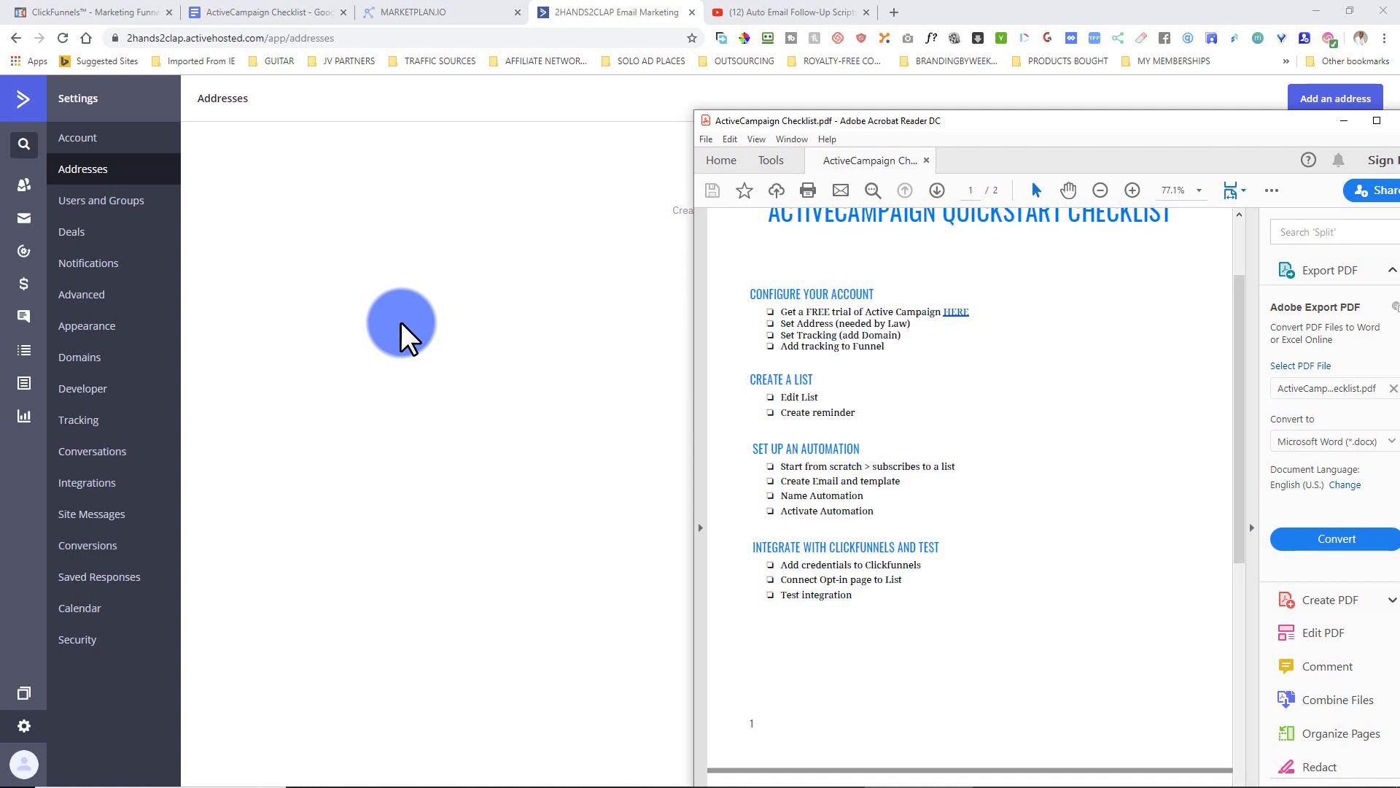
click(317, 432)
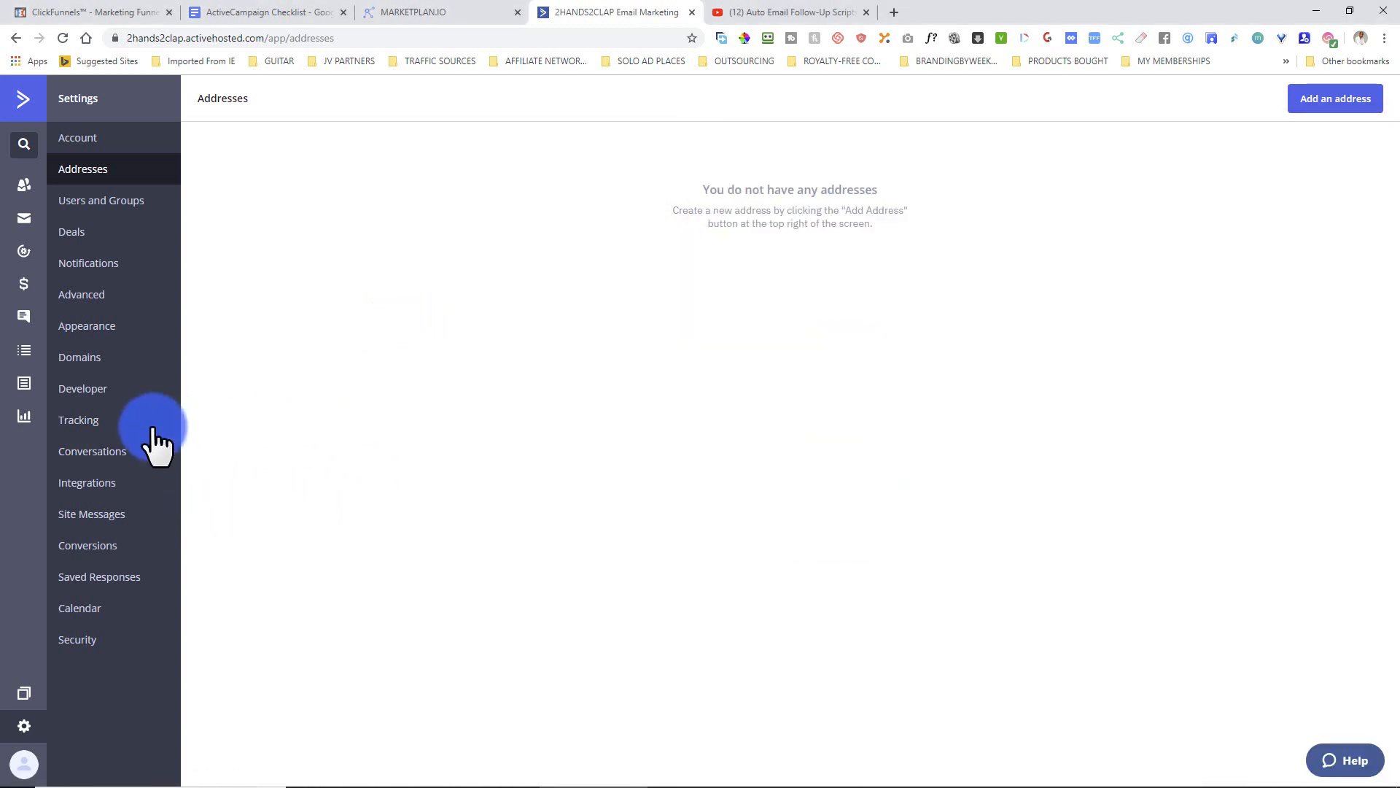
click(95, 429)
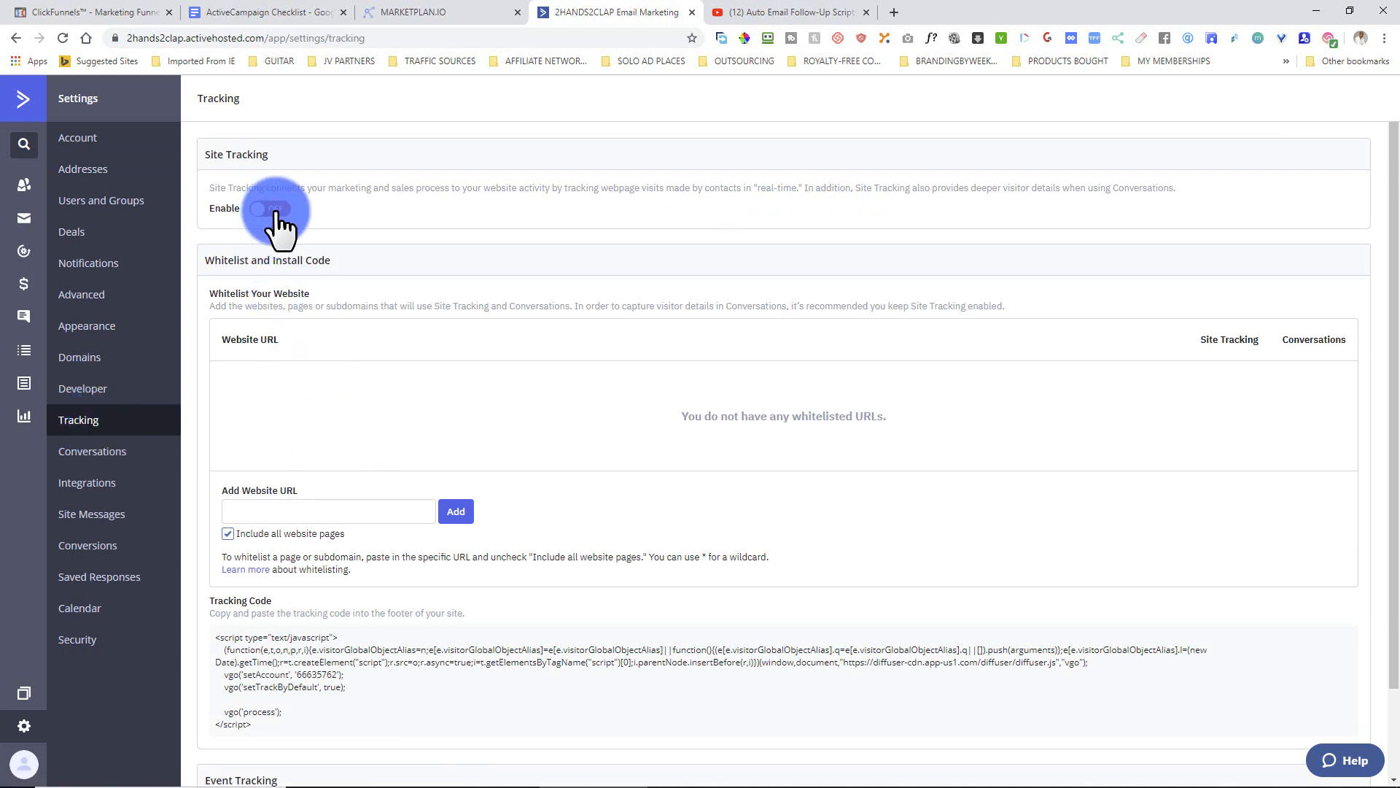
click(277, 210)
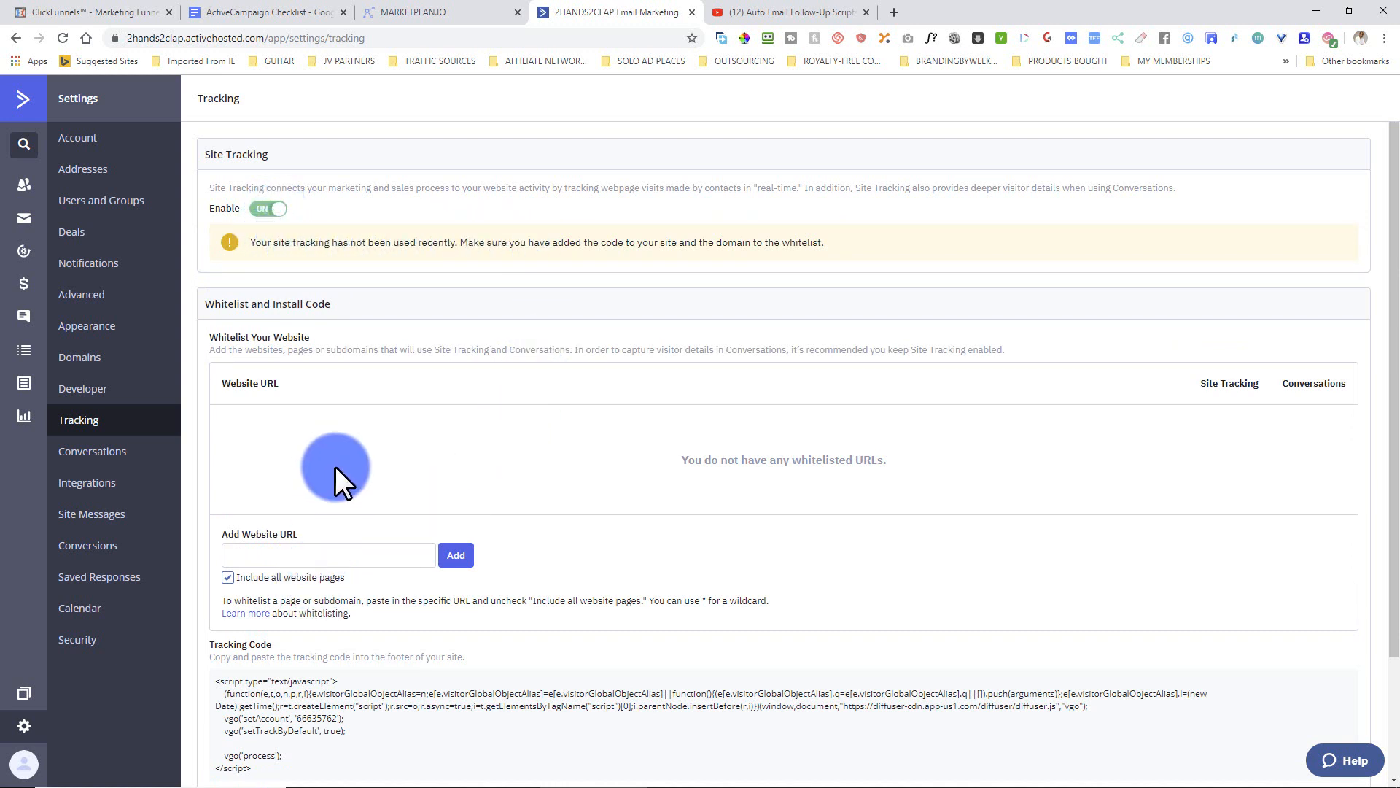
click(264, 559)
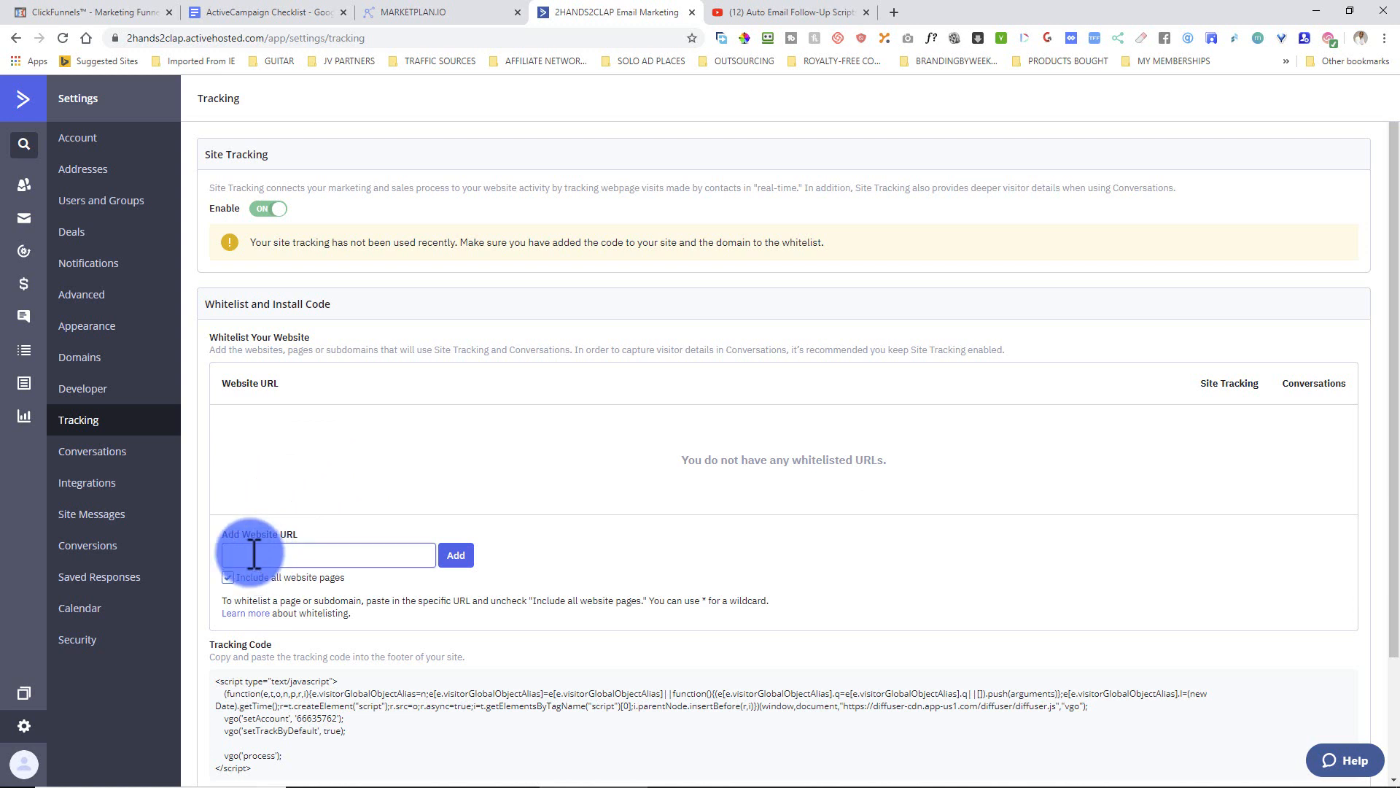
drag(230, 557, 312, 565)
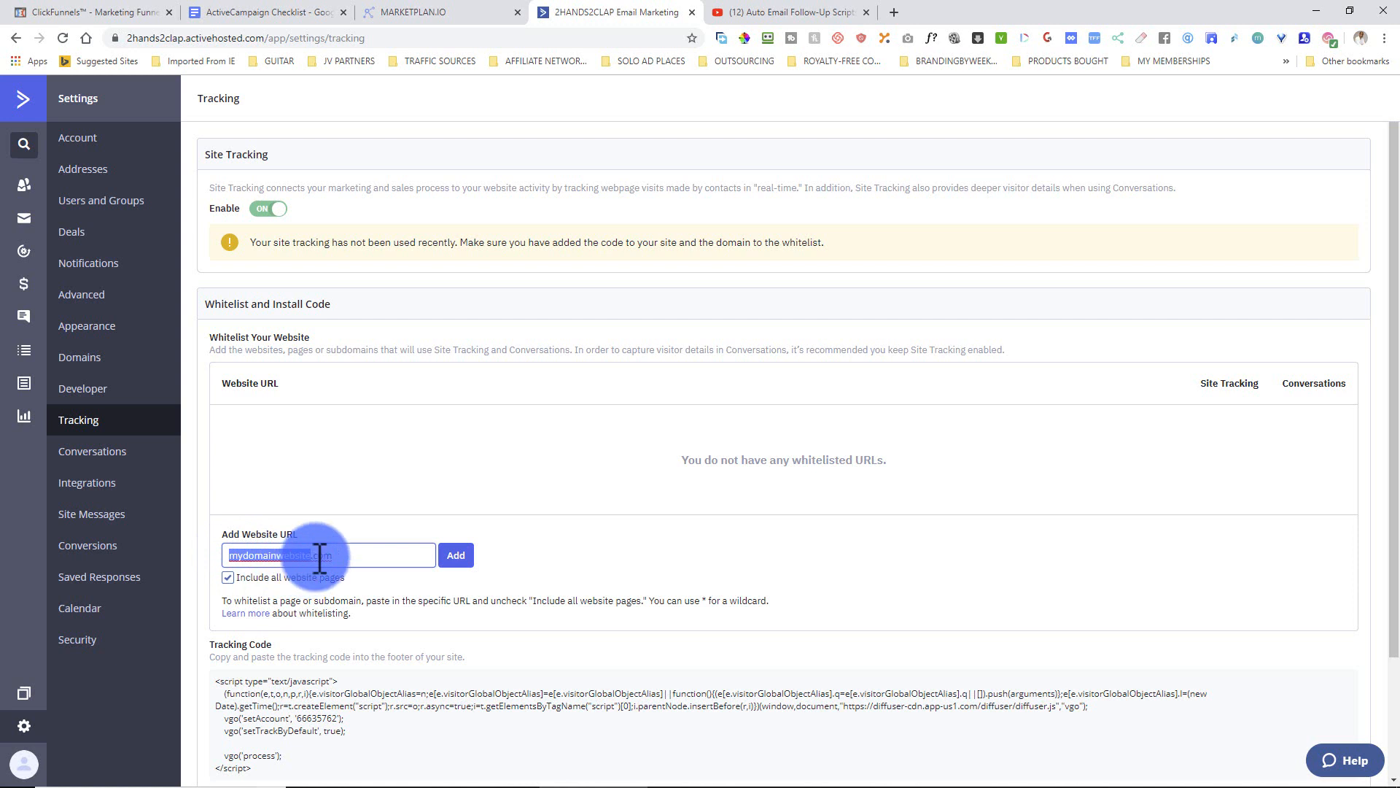
text(www.groupfunnelkit.com)
click(456, 557)
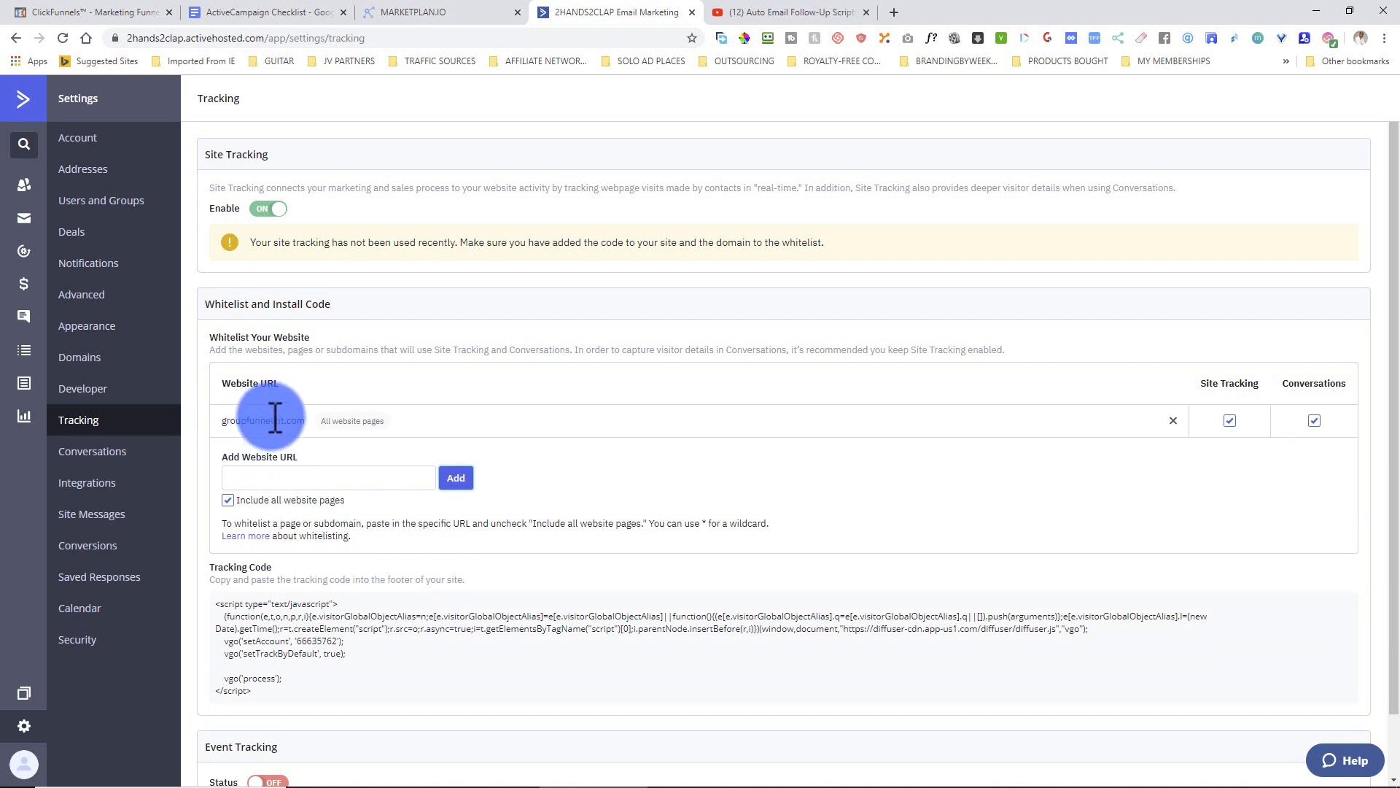
Copy the complete site tracking code script for the whitelisted website.
scroll(275, 417, down, 1)
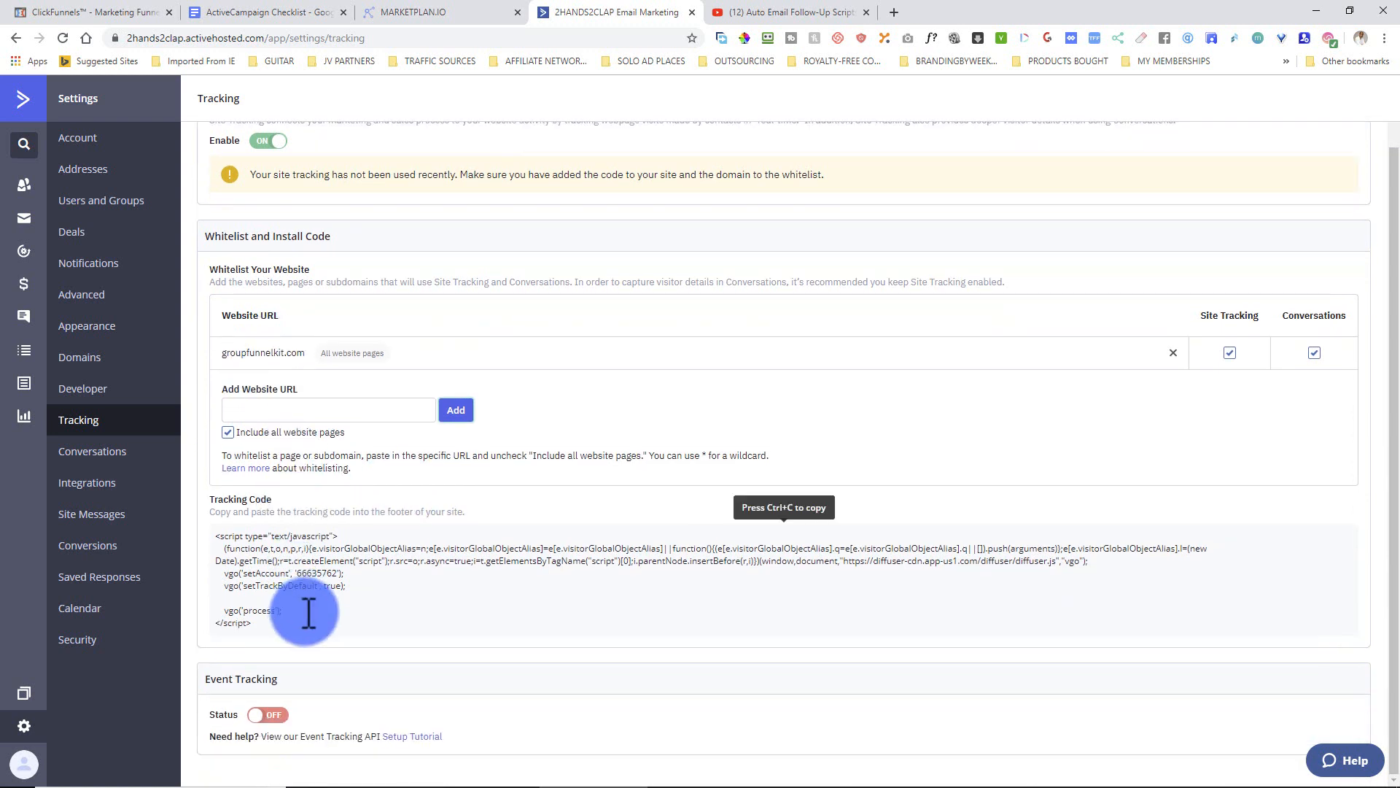
click(306, 610)
mouse_move(1116, 779)
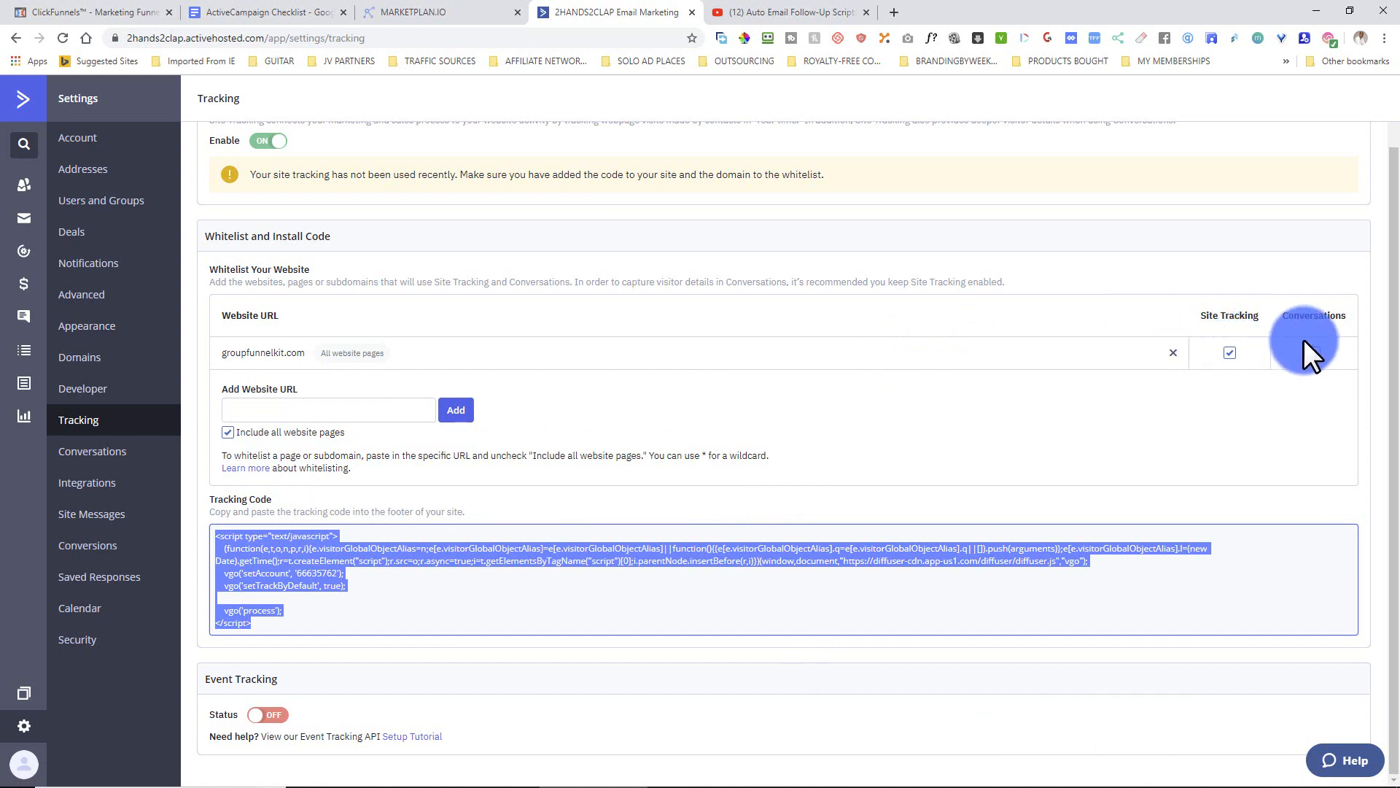
click(1316, 353)
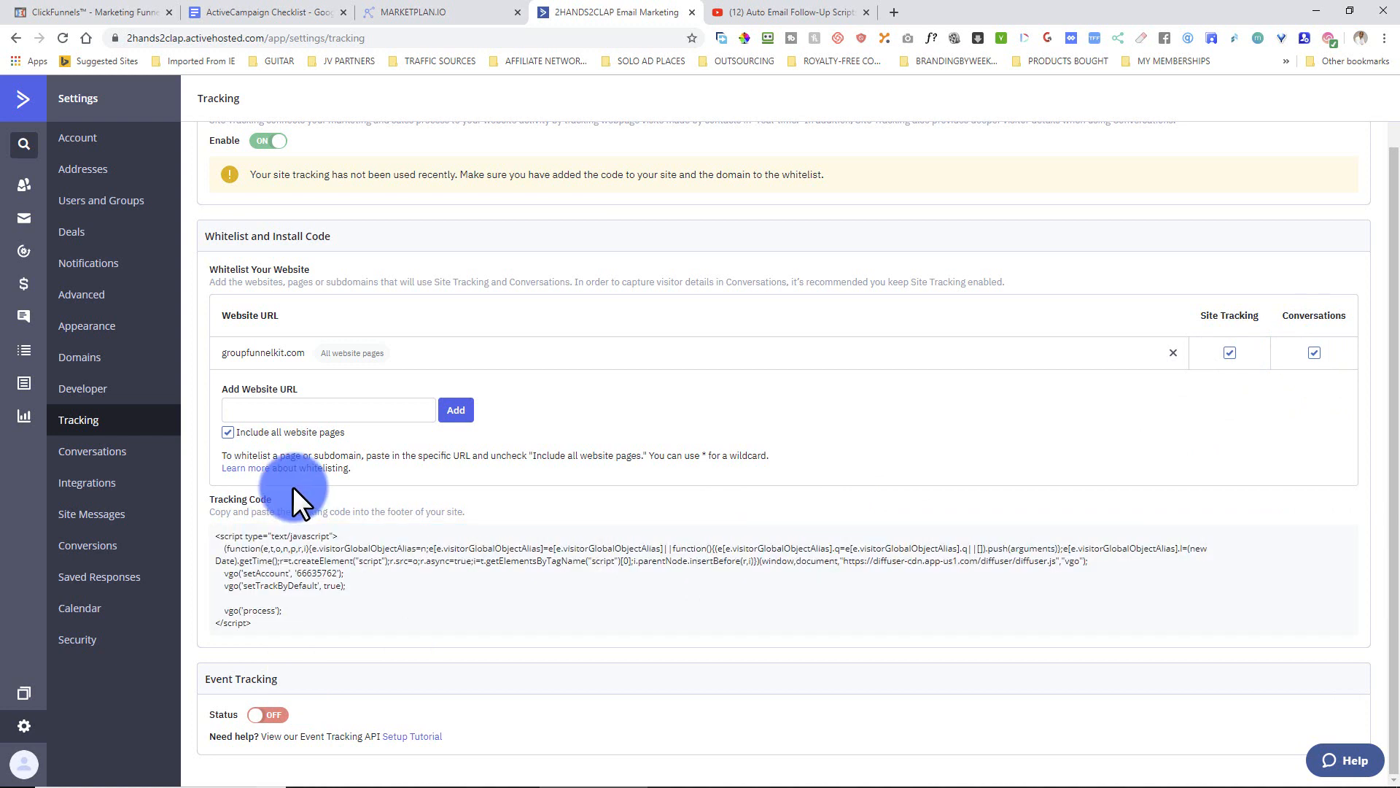
click(275, 562)
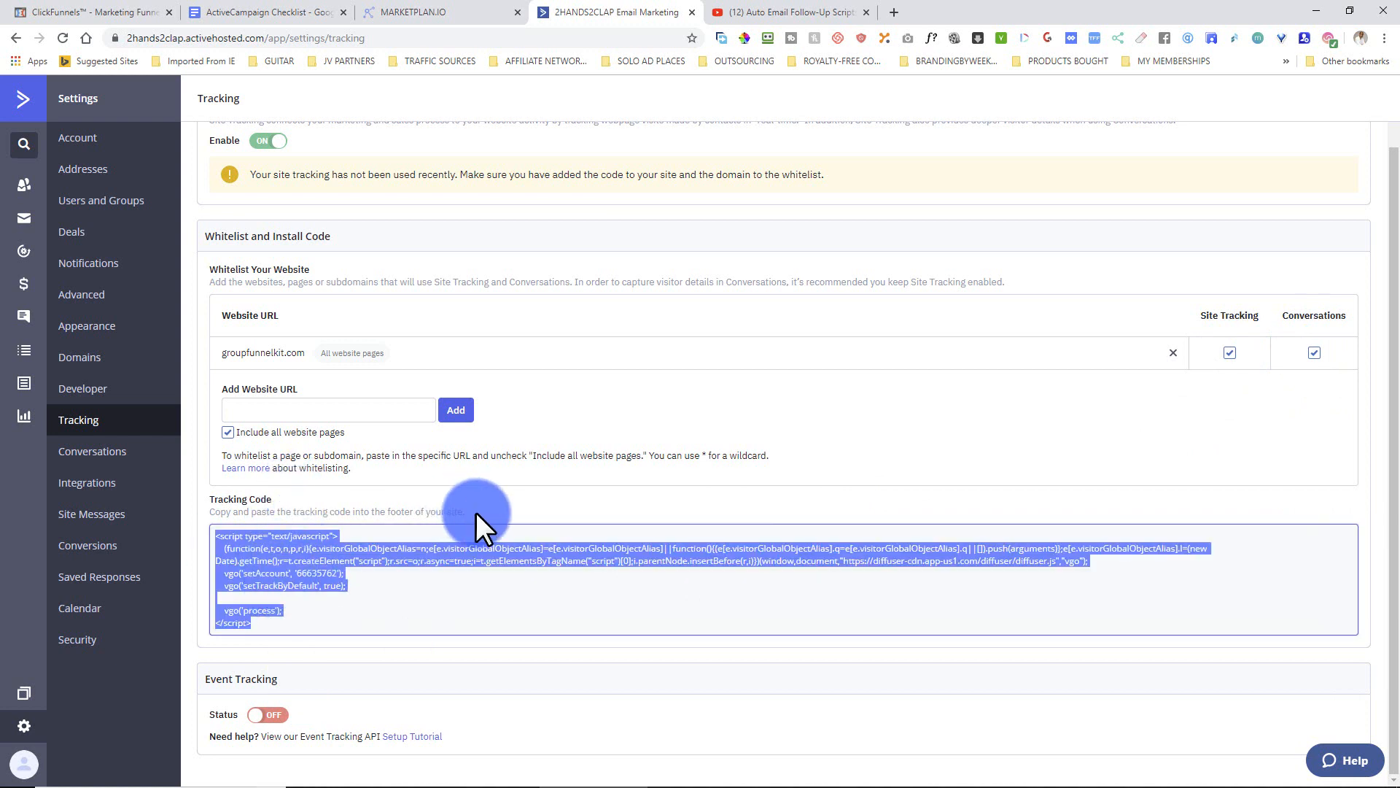
drag(474, 512, 217, 515)
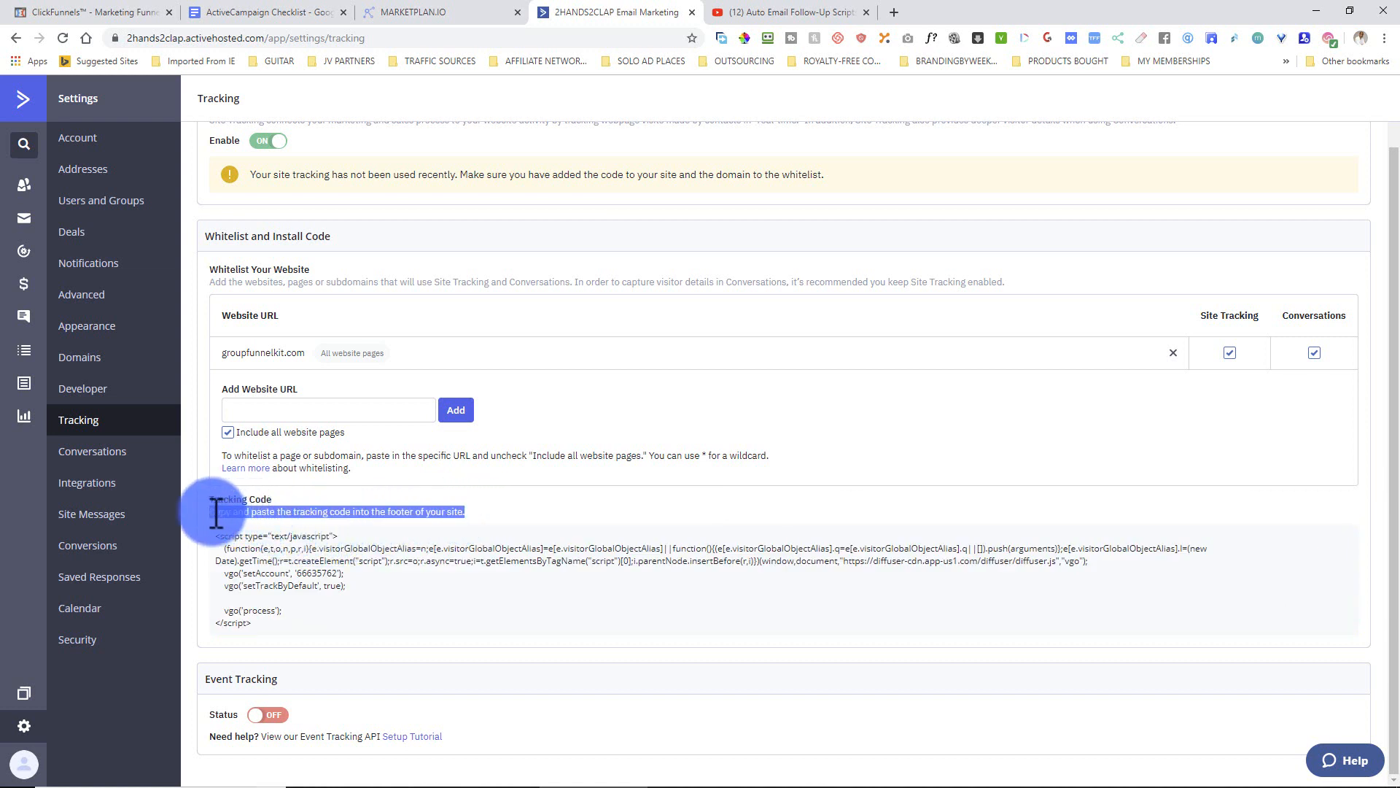
click(235, 553)
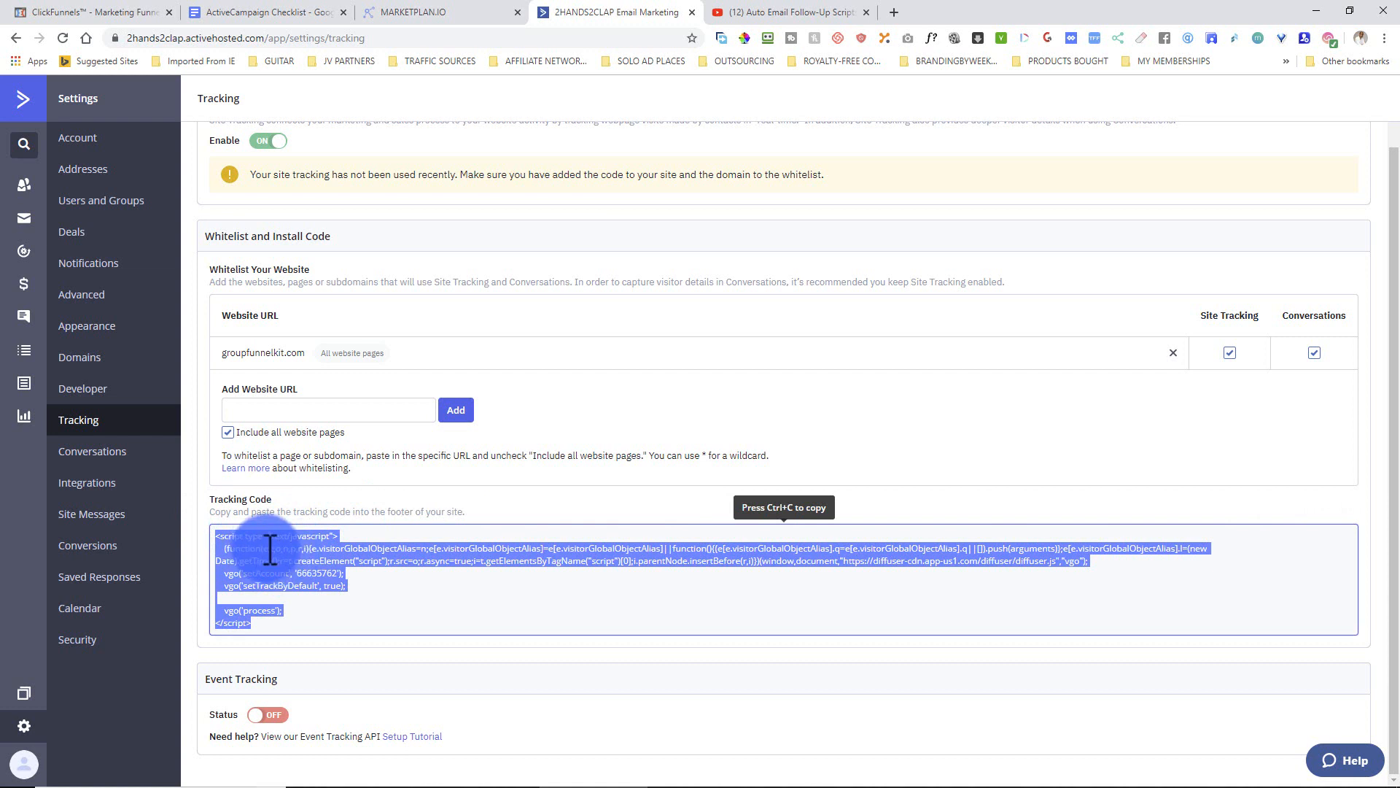
right_click(274, 556)
click(284, 566)
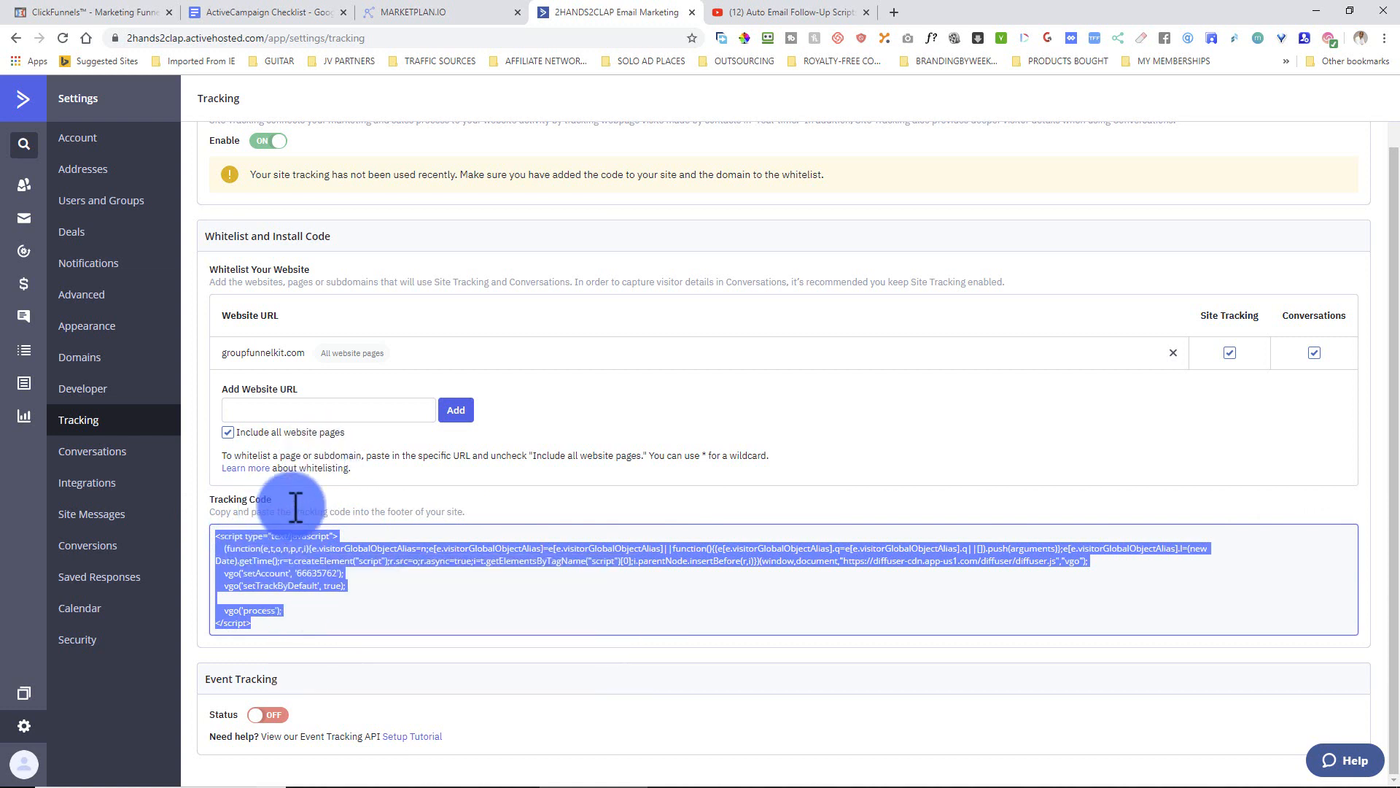
Switch to ClickFunnels, open the funnel's Optin page for editing and bring up its tracking code settings.
click(69, 13)
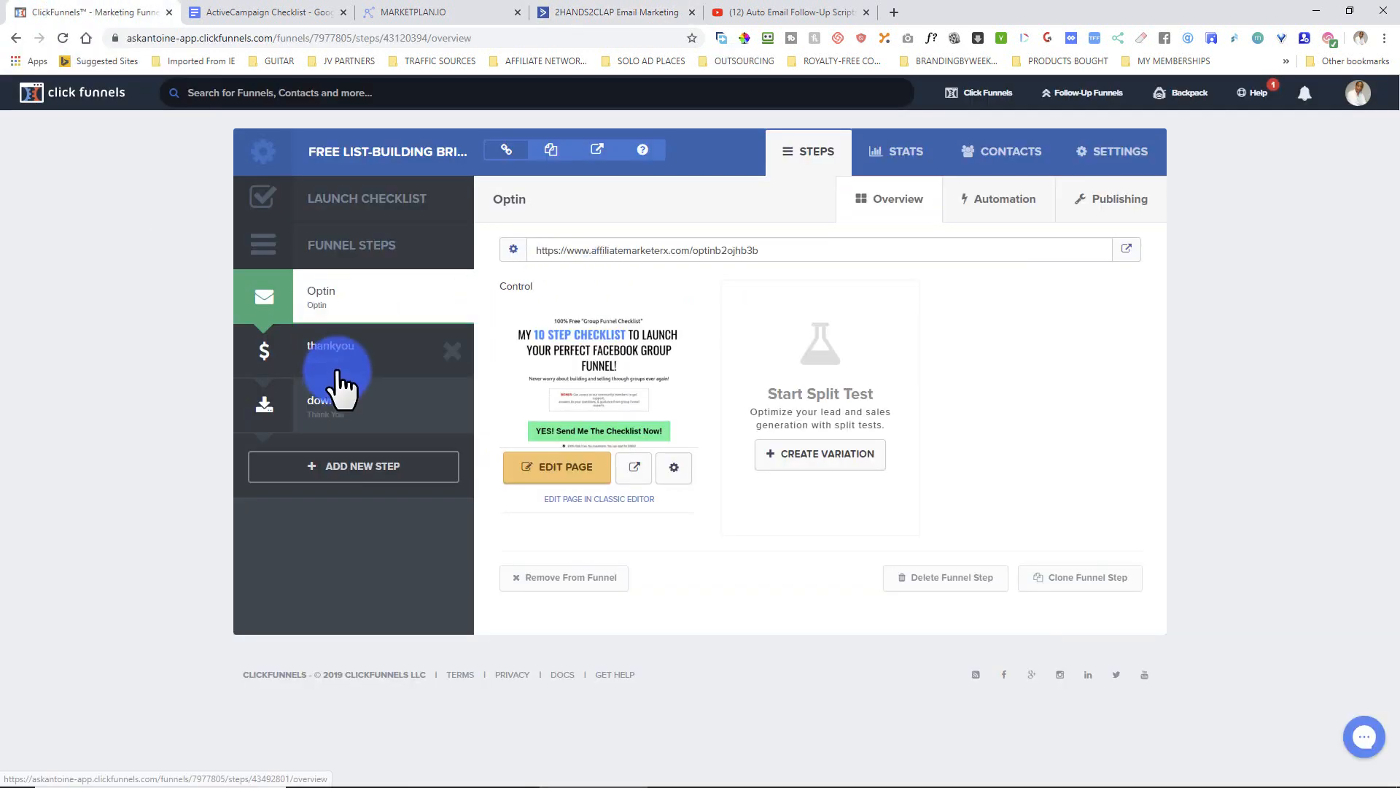
click(572, 471)
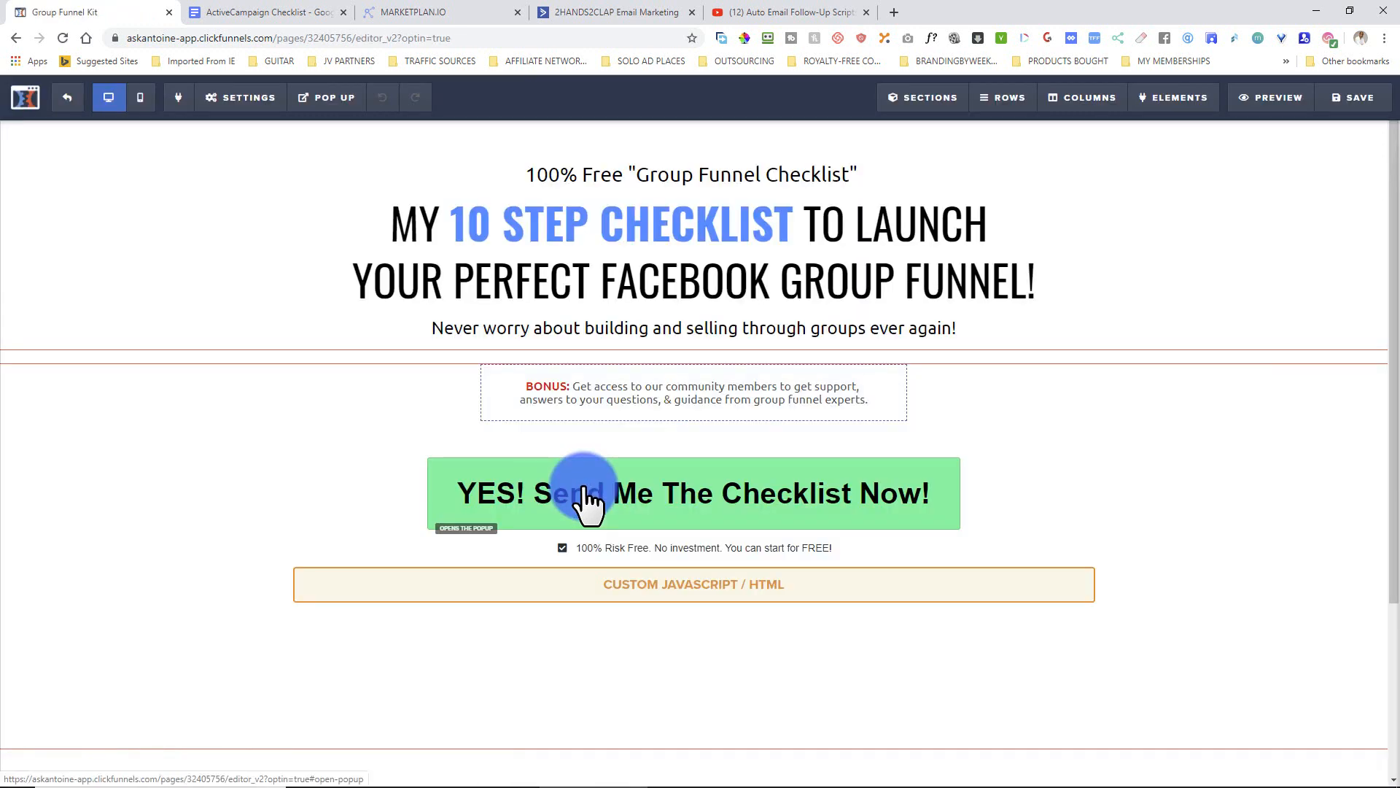
click(257, 97)
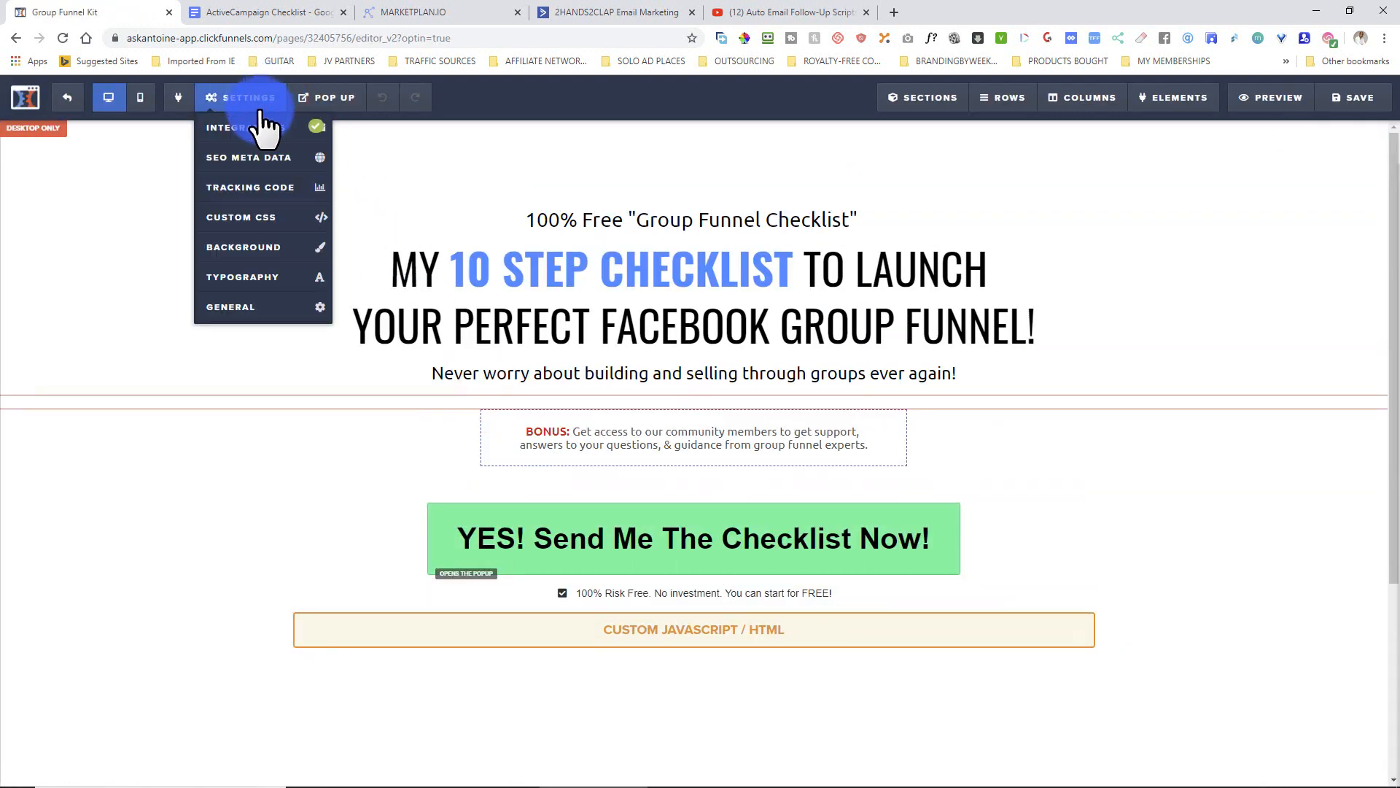
click(254, 188)
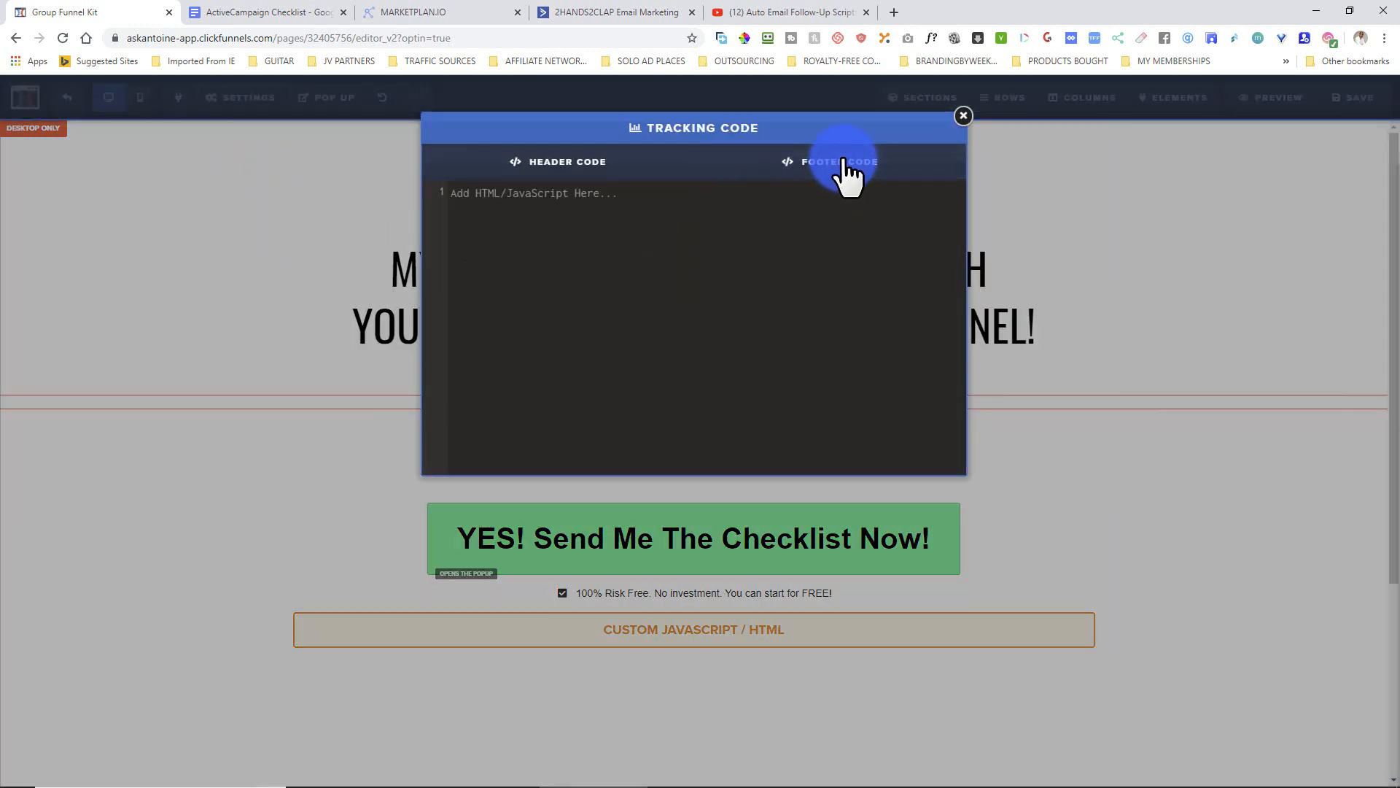
Paste the copied tracking script into the opt-in page's footer code and save the page.
click(844, 162)
click(489, 247)
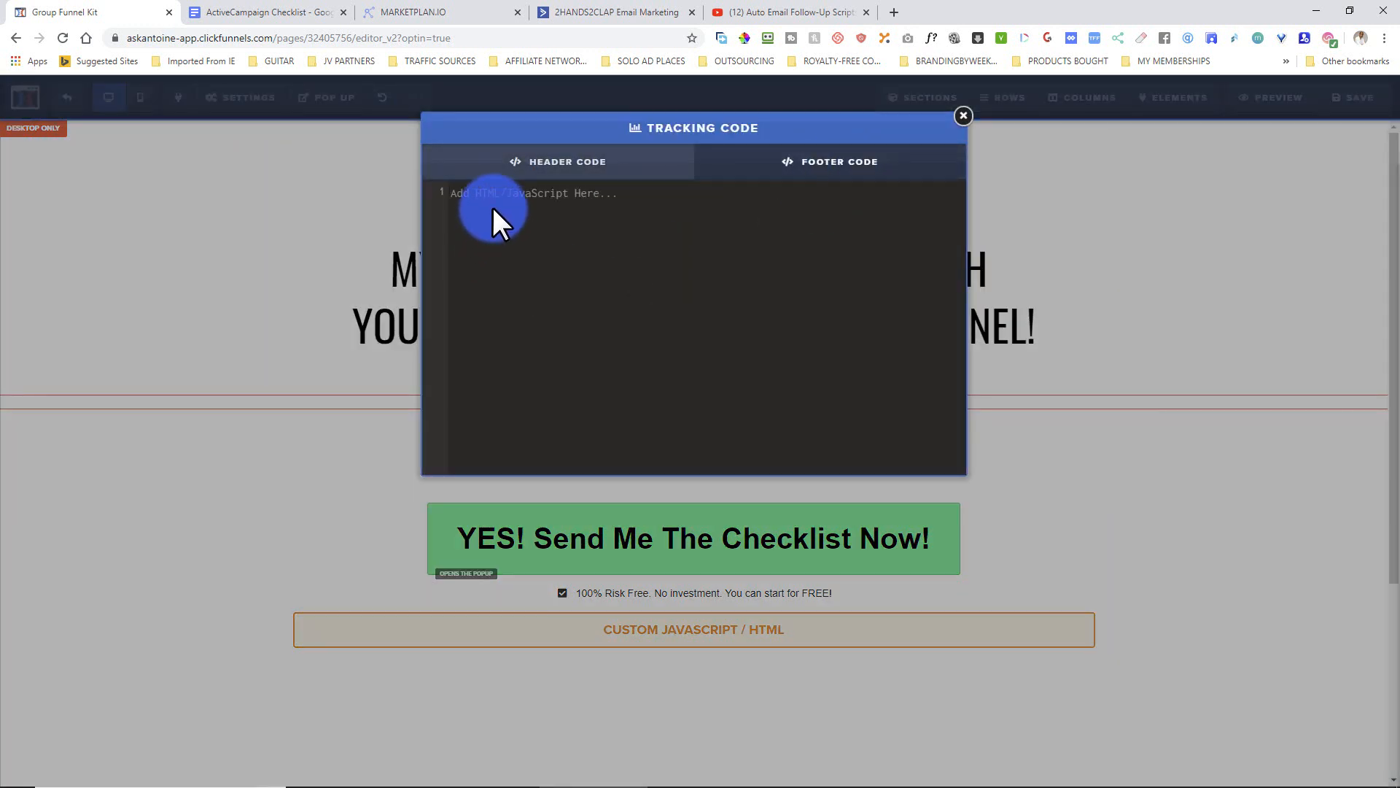
right_click(494, 209)
click(525, 333)
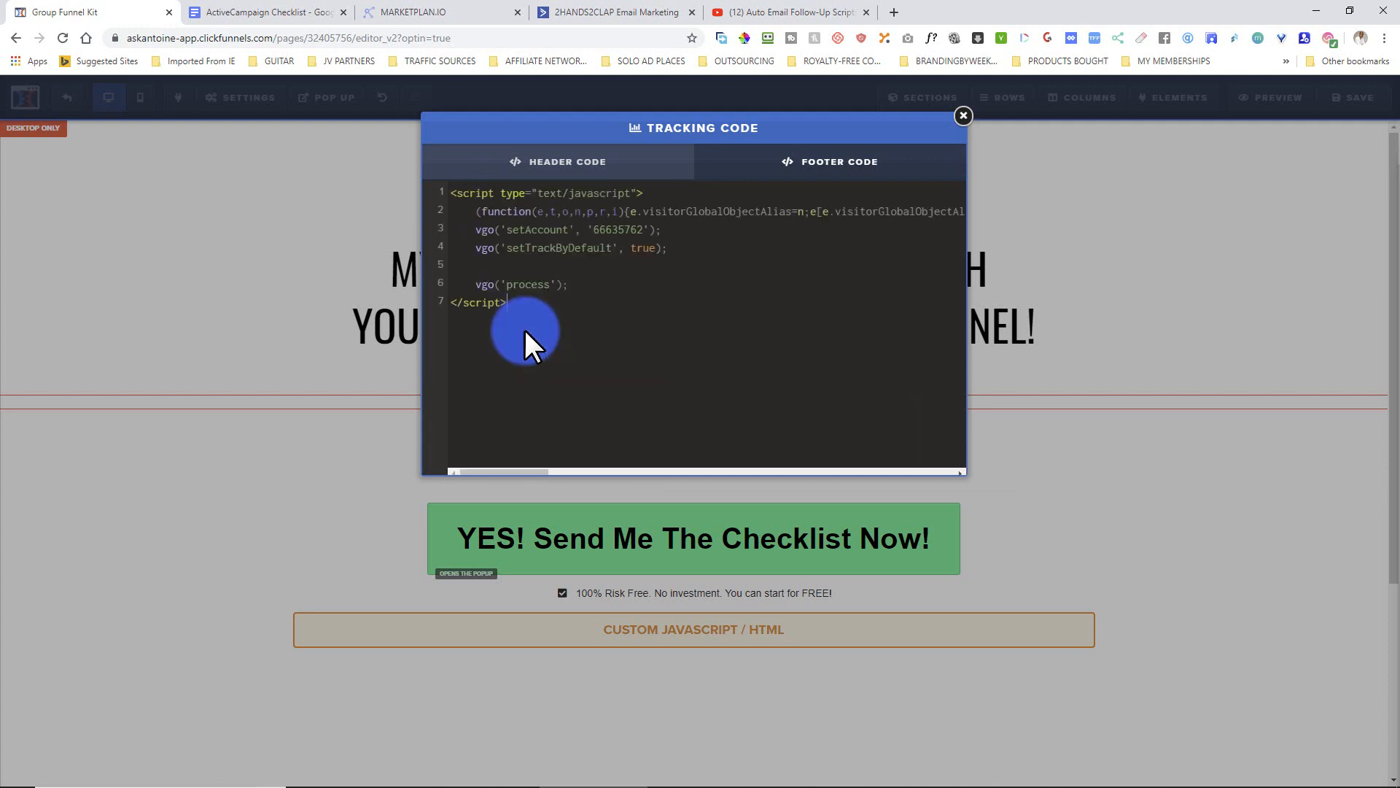
click(1048, 238)
click(1343, 104)
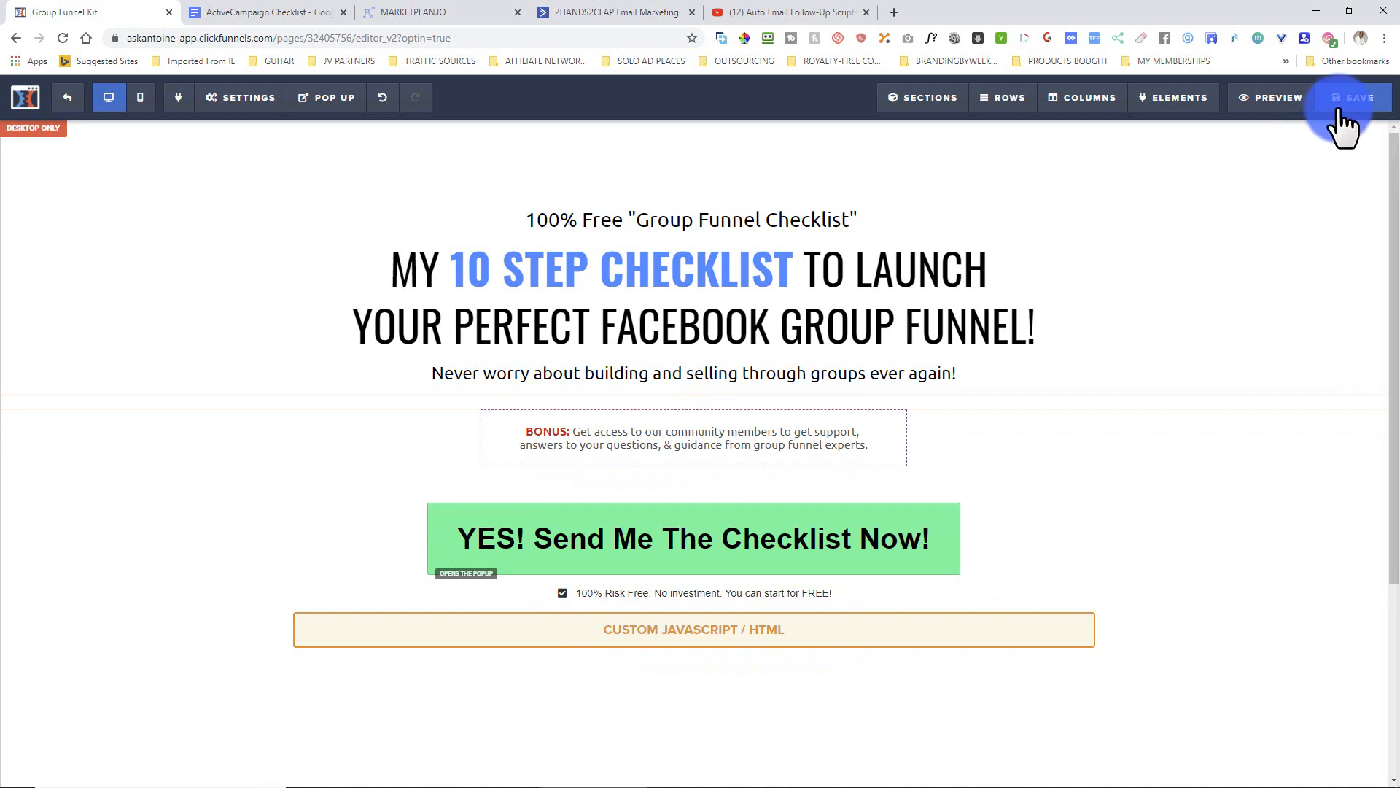
Switch back to ActiveCampaign and review the setup items in the ActiveCampaign Checklist PDF.
click(572, 10)
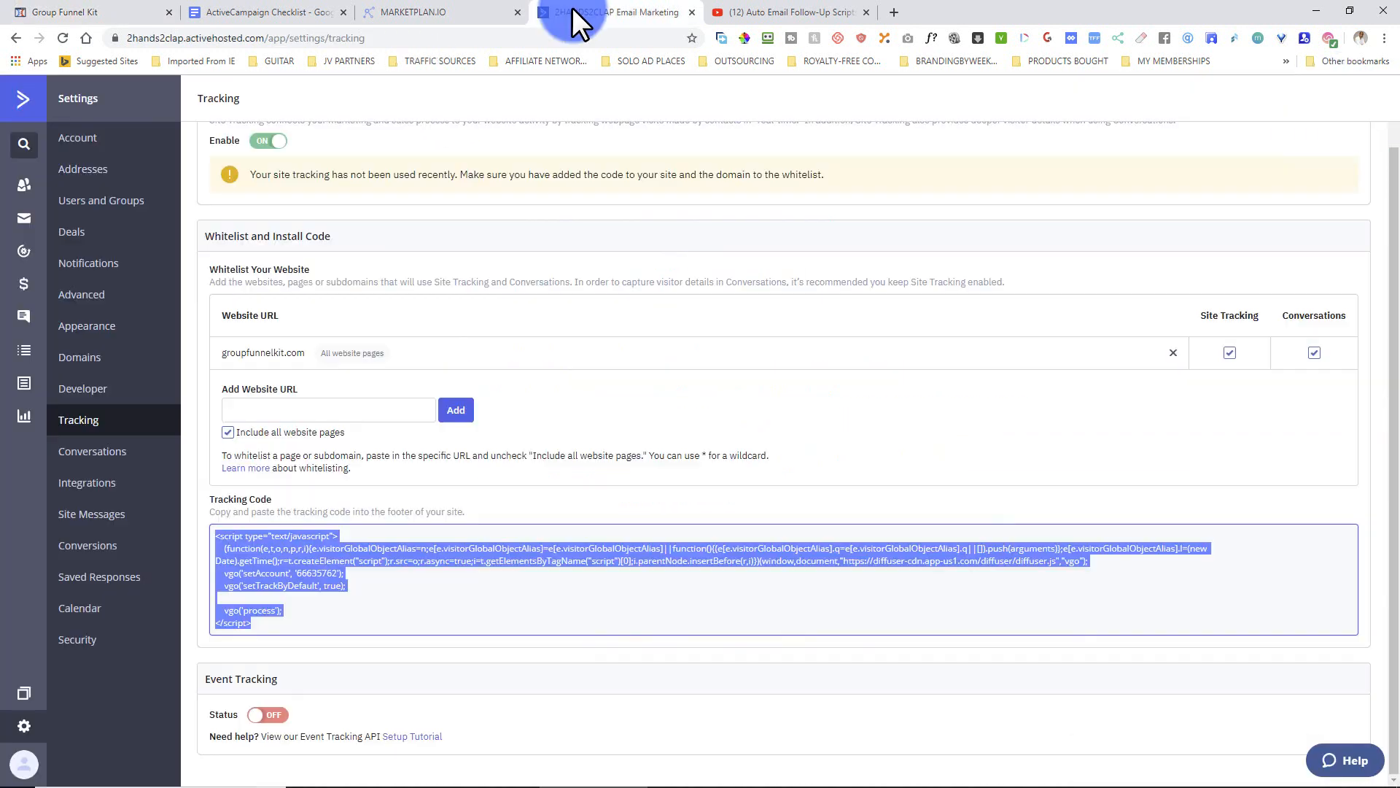
click(360, 593)
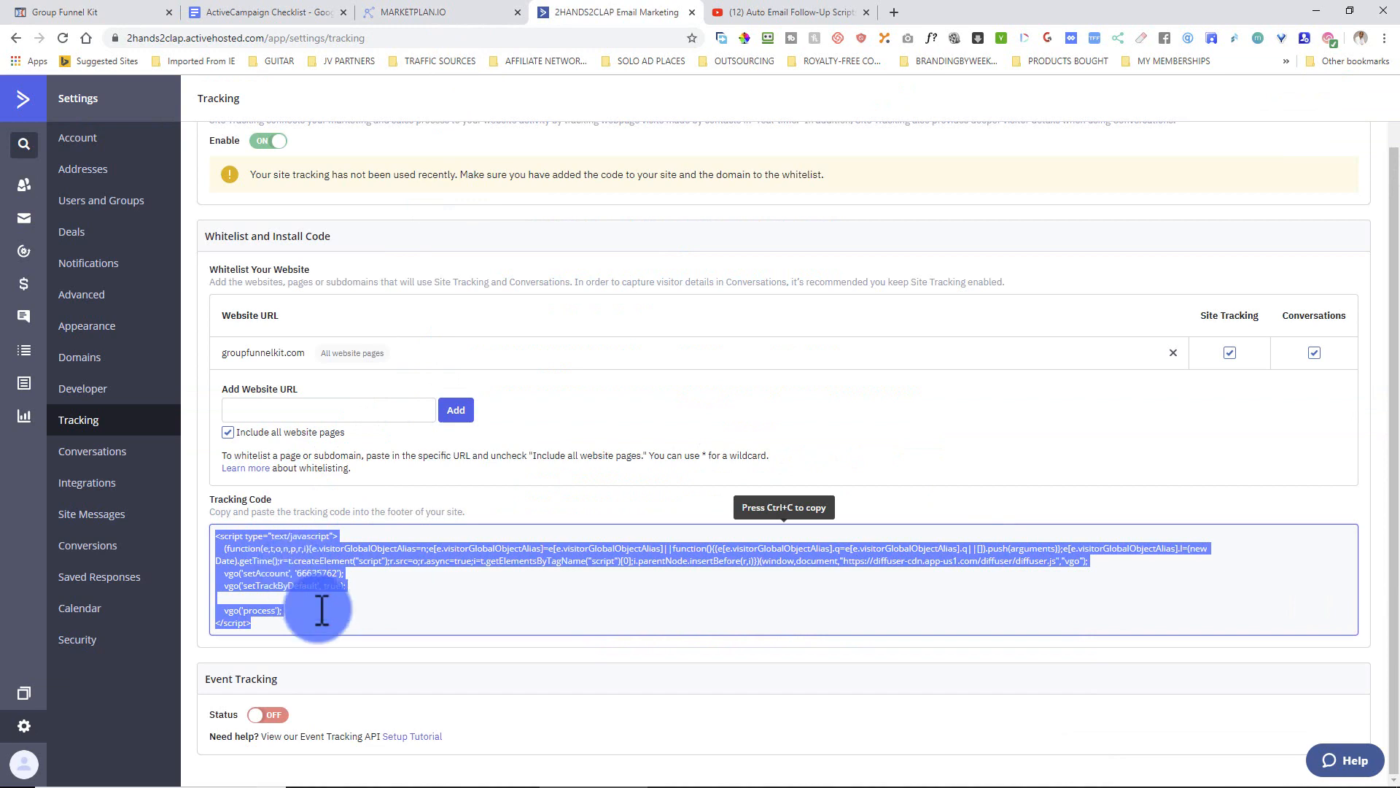
click(898, 773)
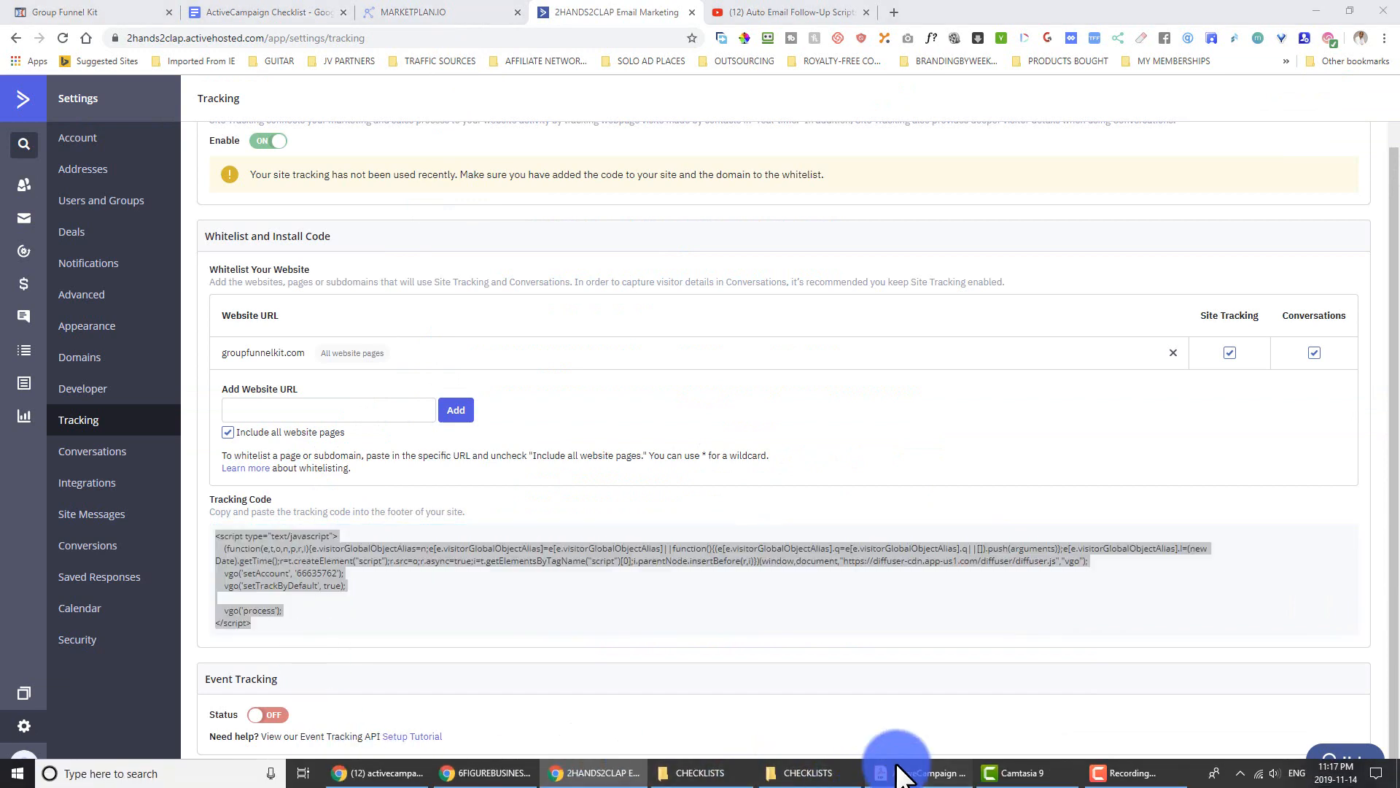
click(1143, 120)
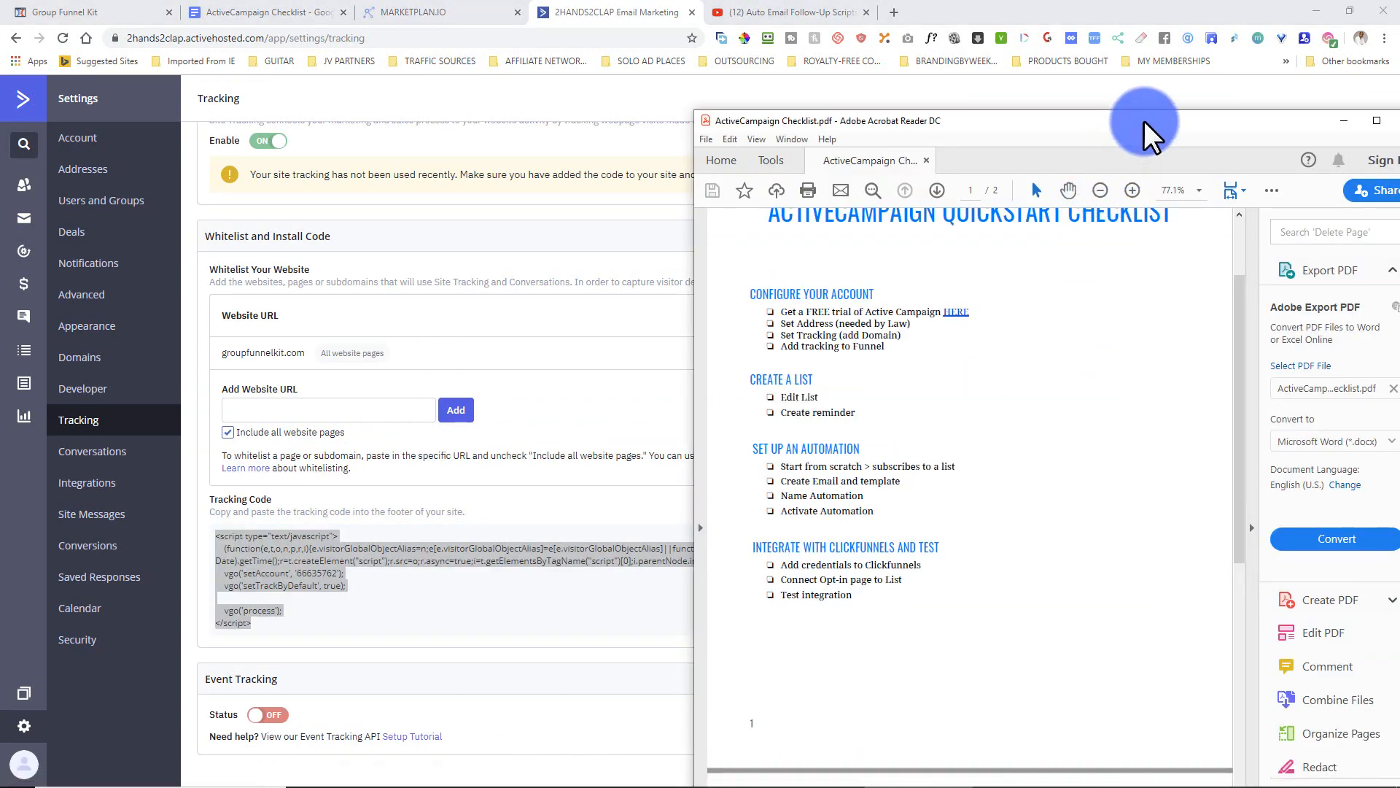
drag(1144, 120, 1000, 103)
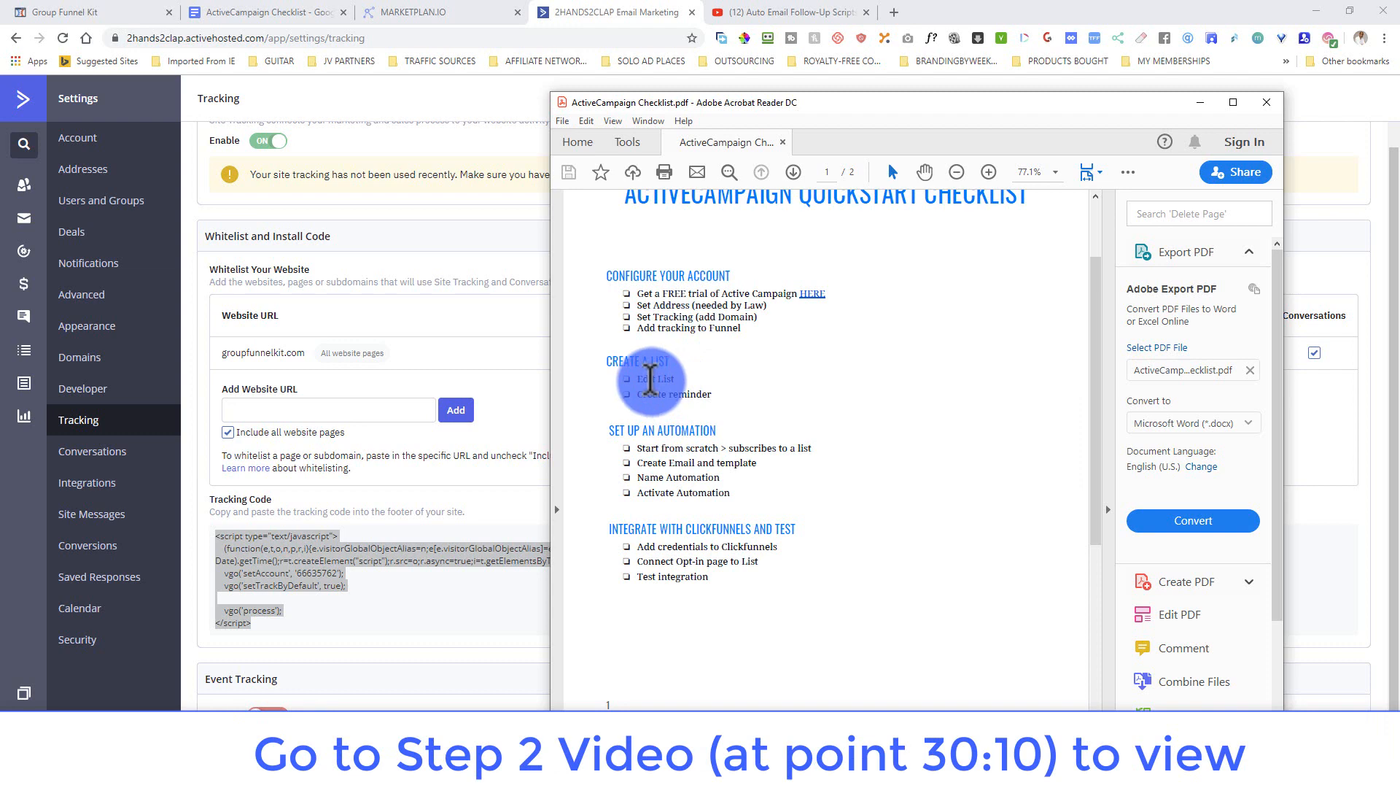
drag(856, 102, 1105, 67)
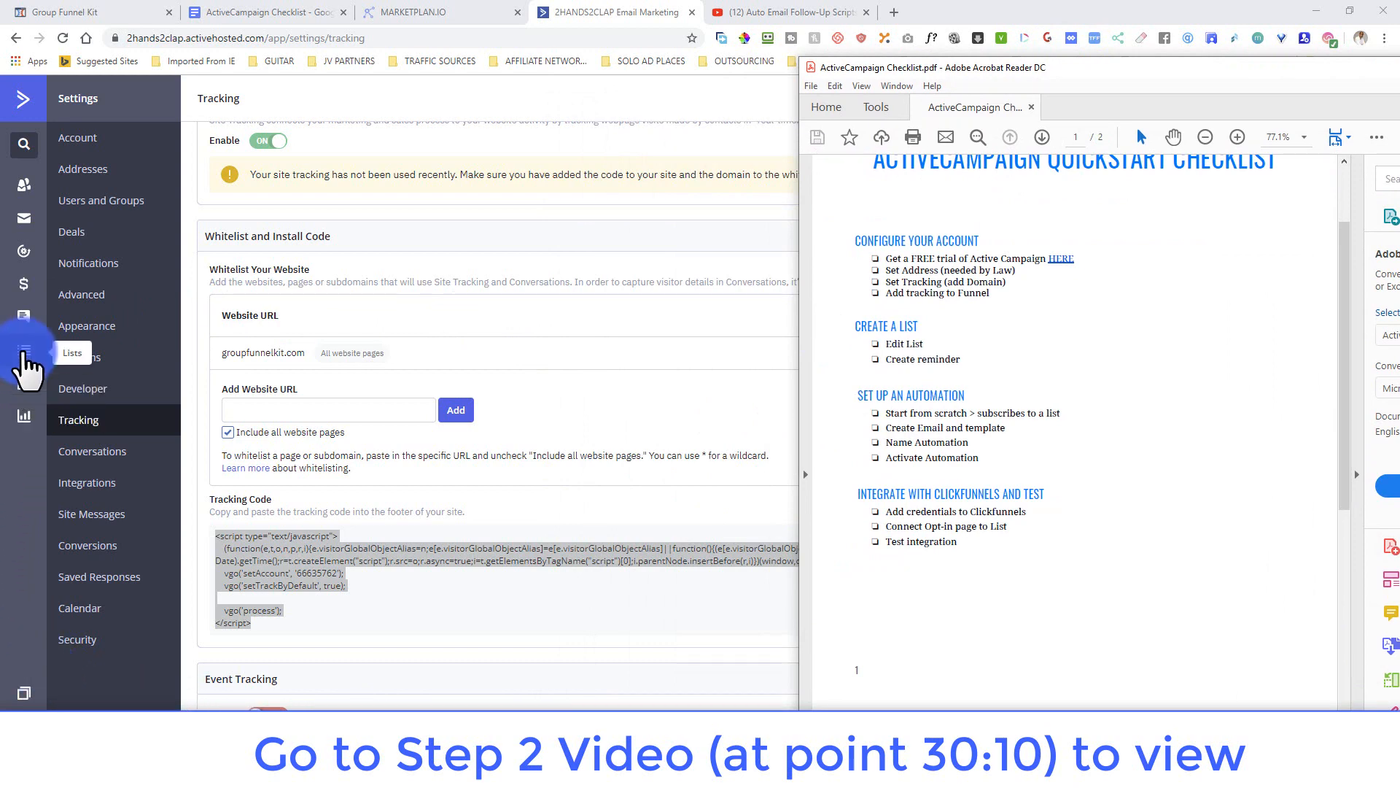
click(24, 354)
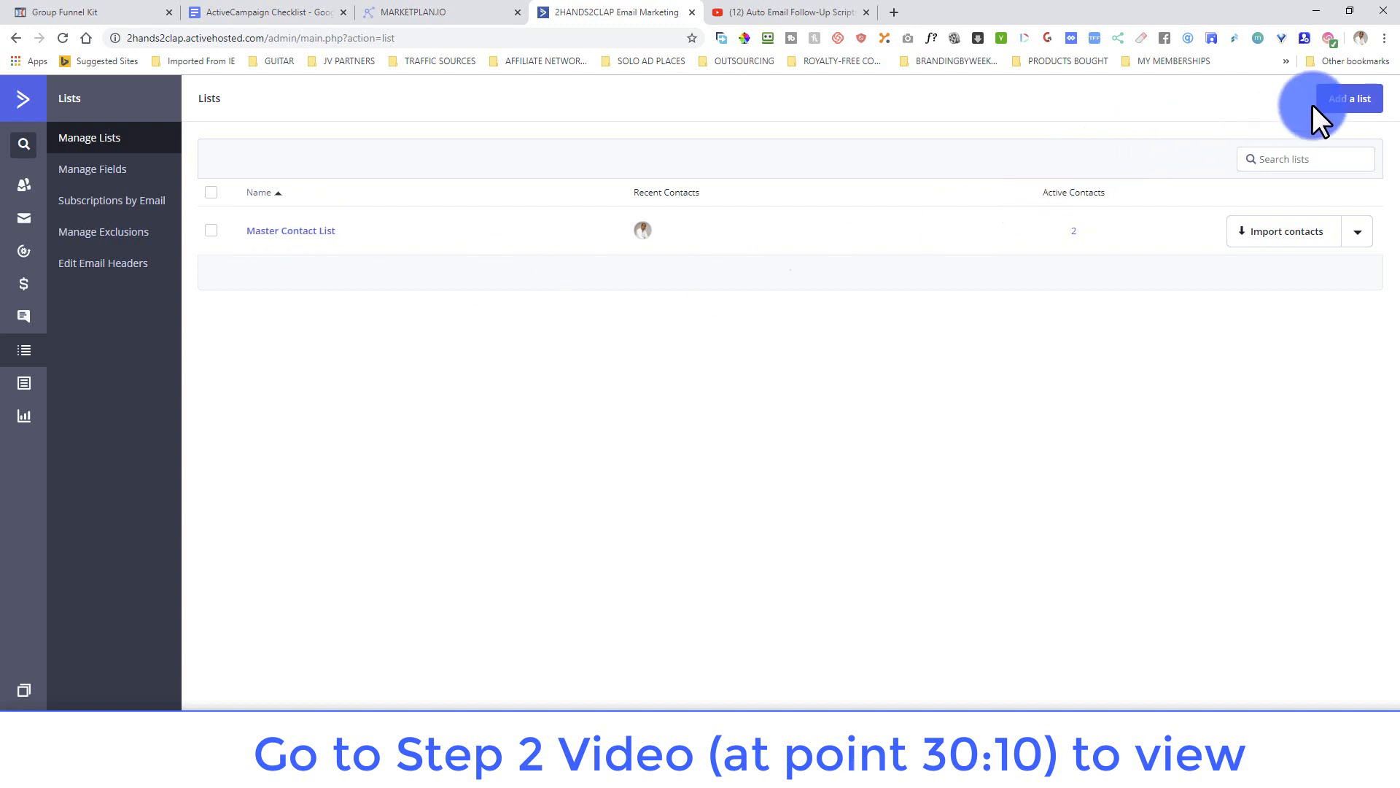
click(1342, 102)
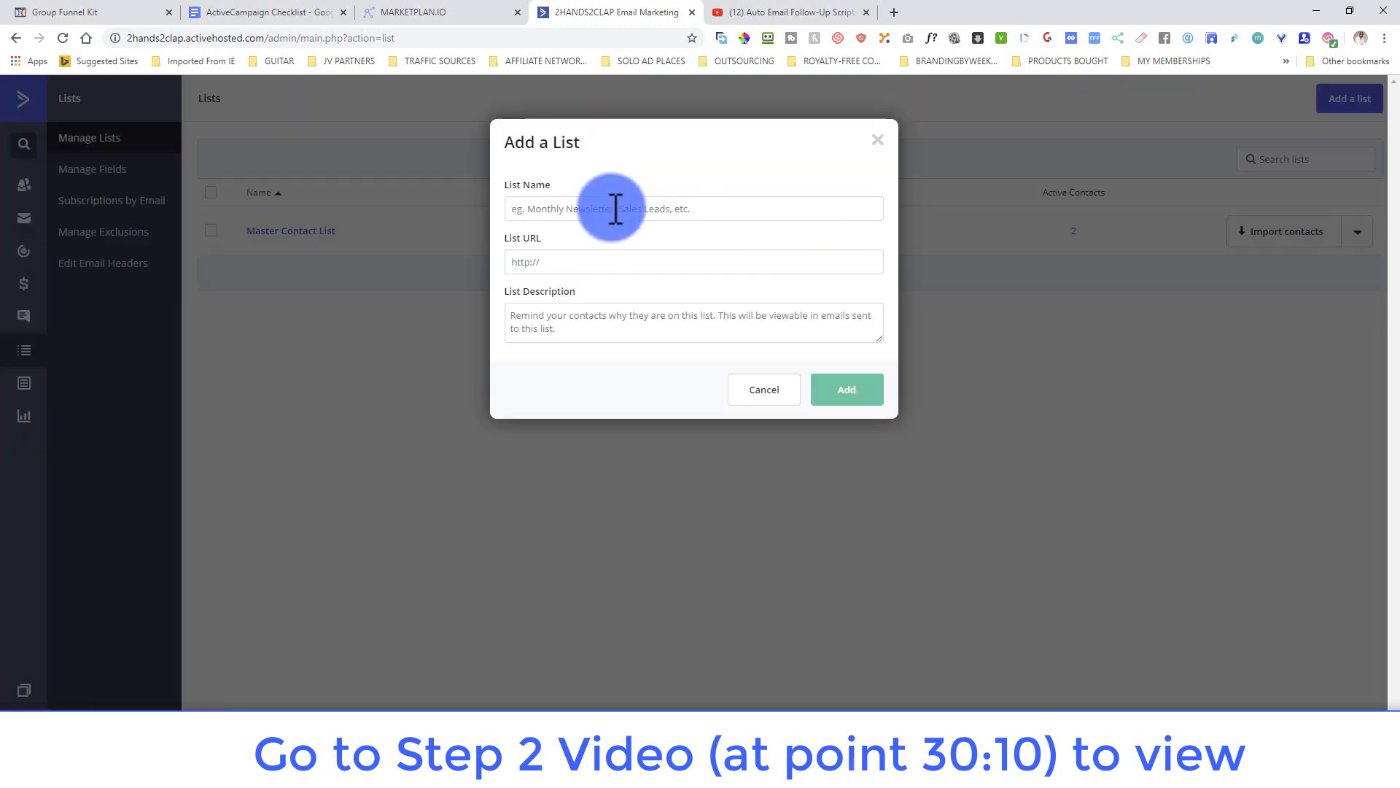
click(616, 210)
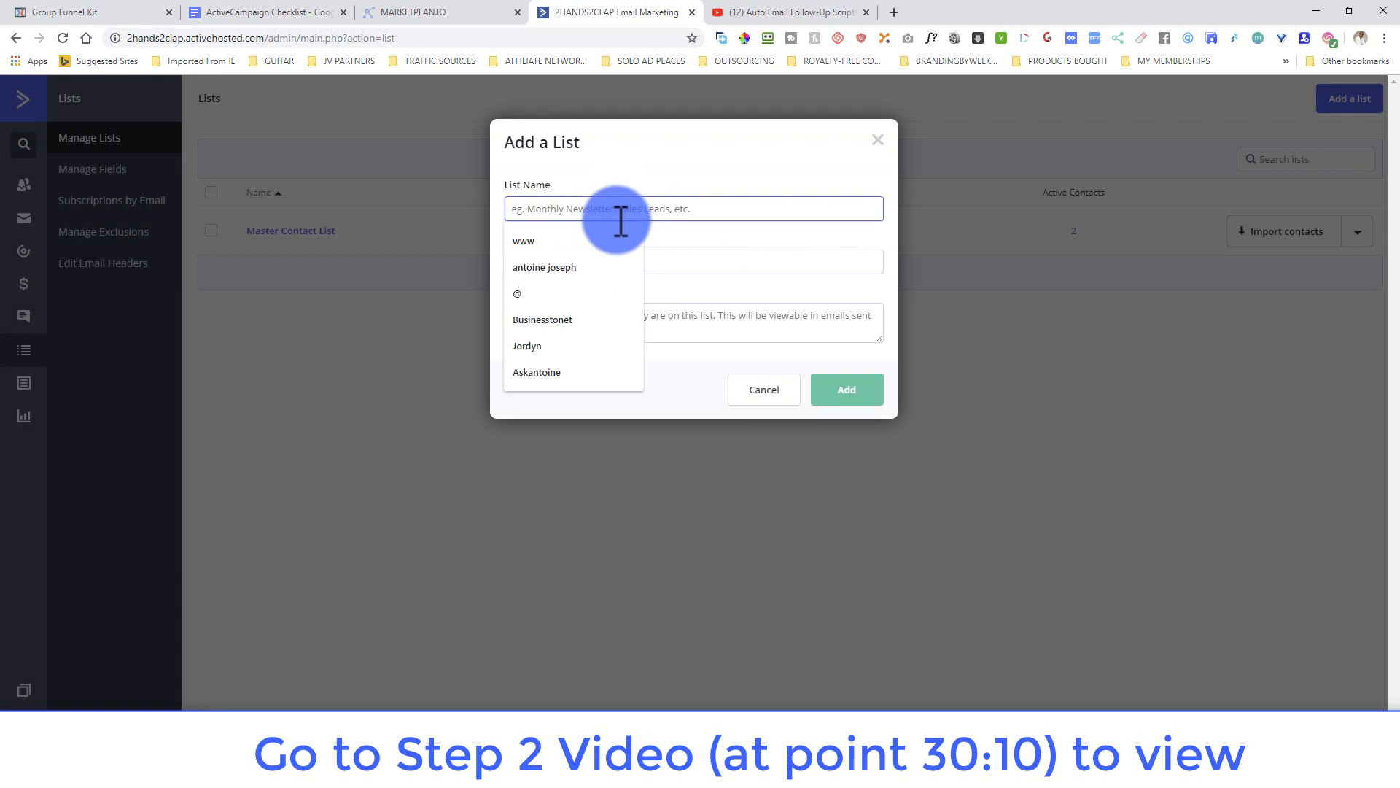
text(My Main )
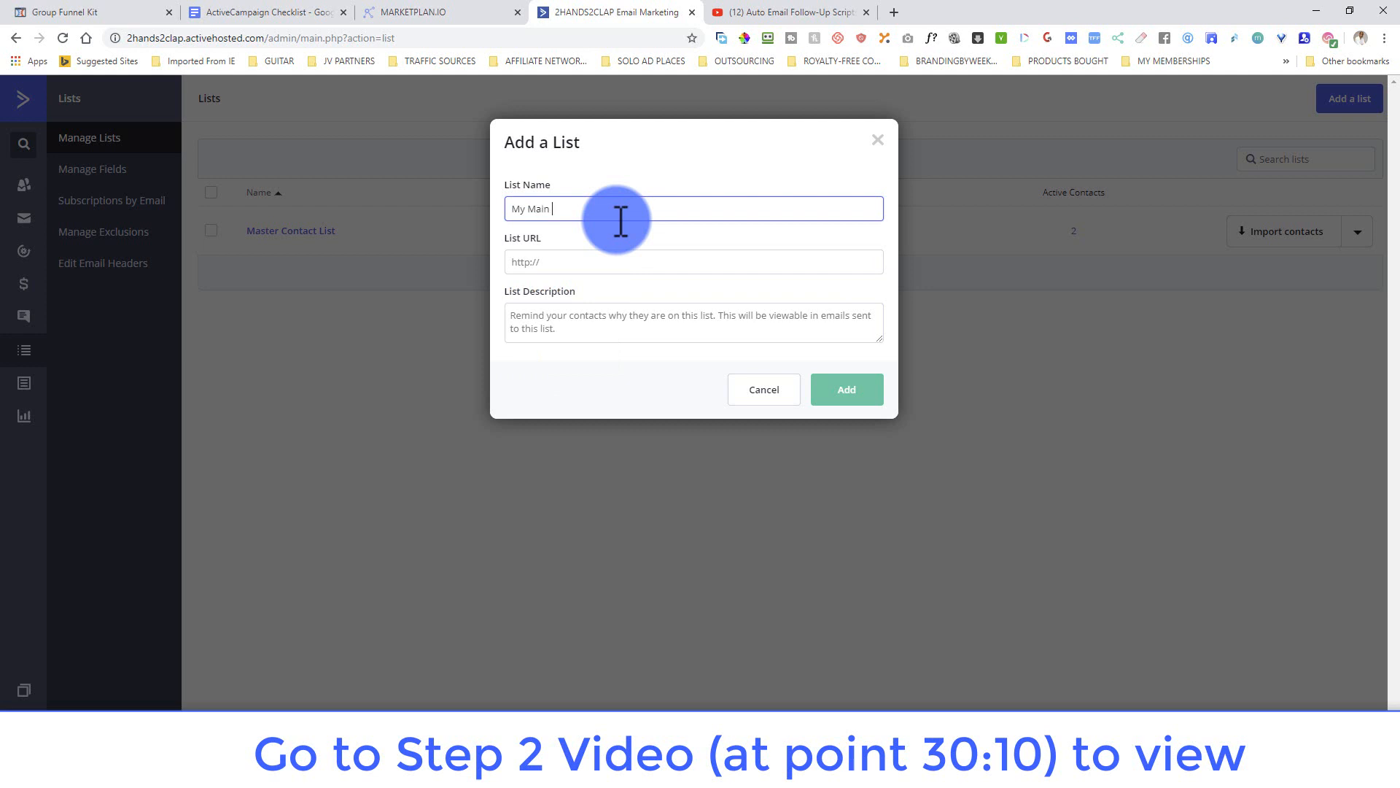
text(list)
click(601, 261)
text(https://askantoine.com)
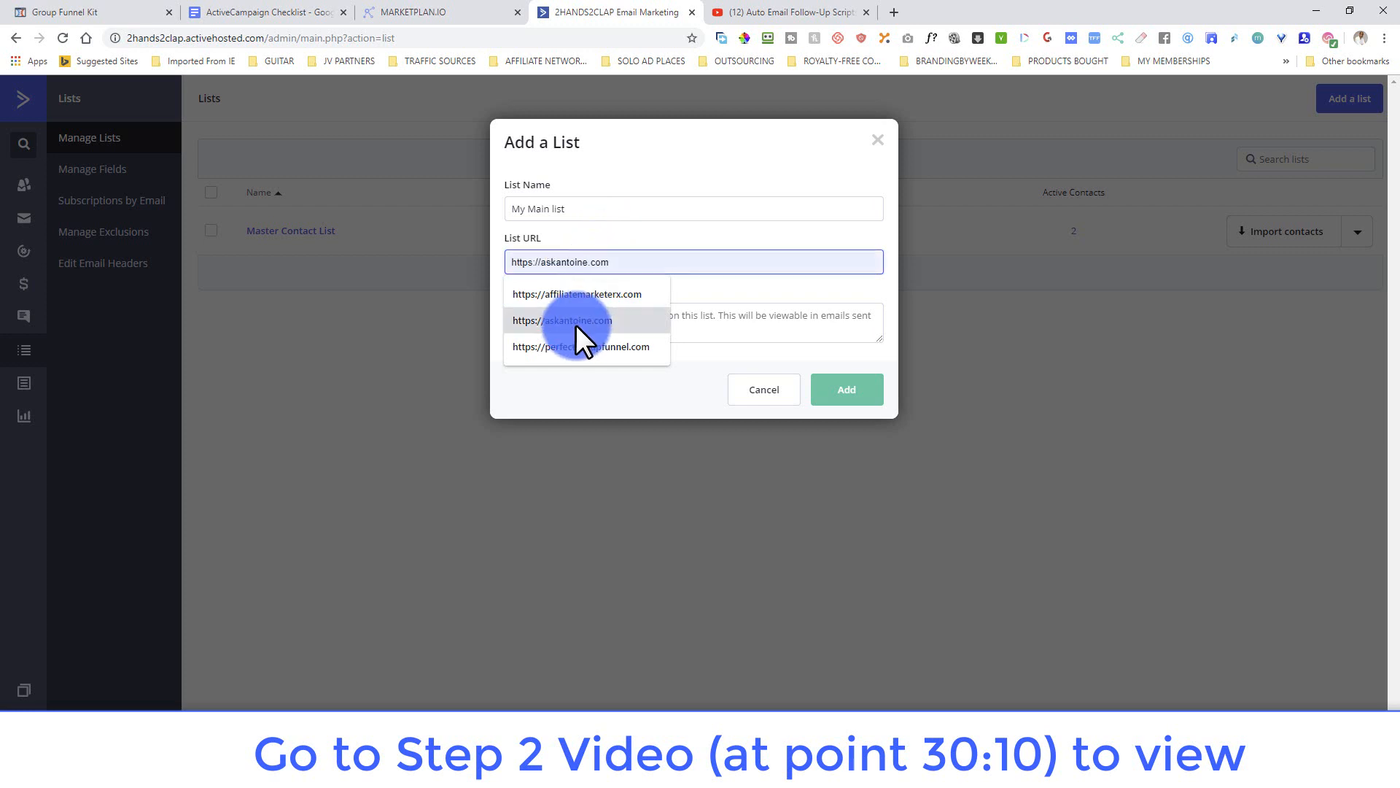
click(576, 324)
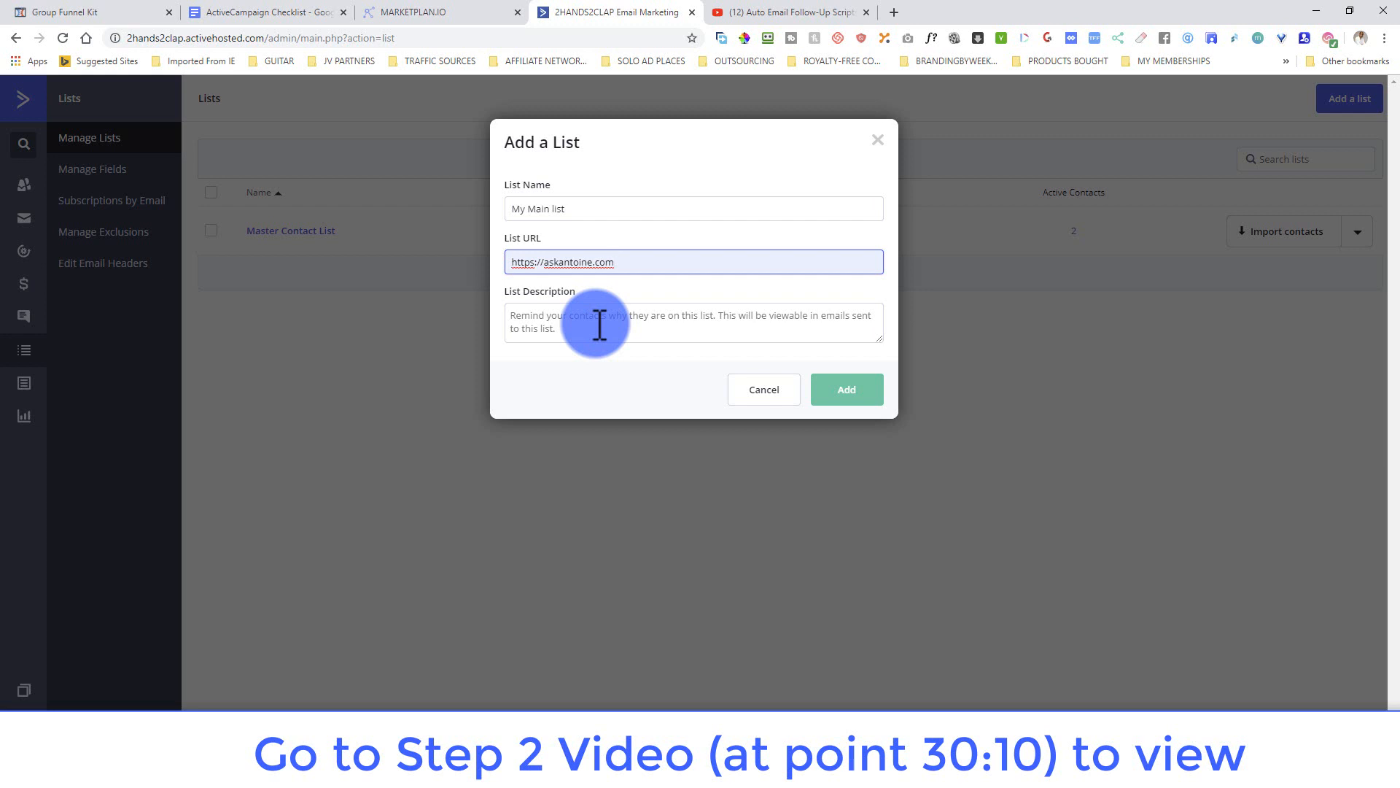
Give the list the description "Subscribed to get daily tips and resources", keeping the URL field clean, and add the list.
text(Subsc)
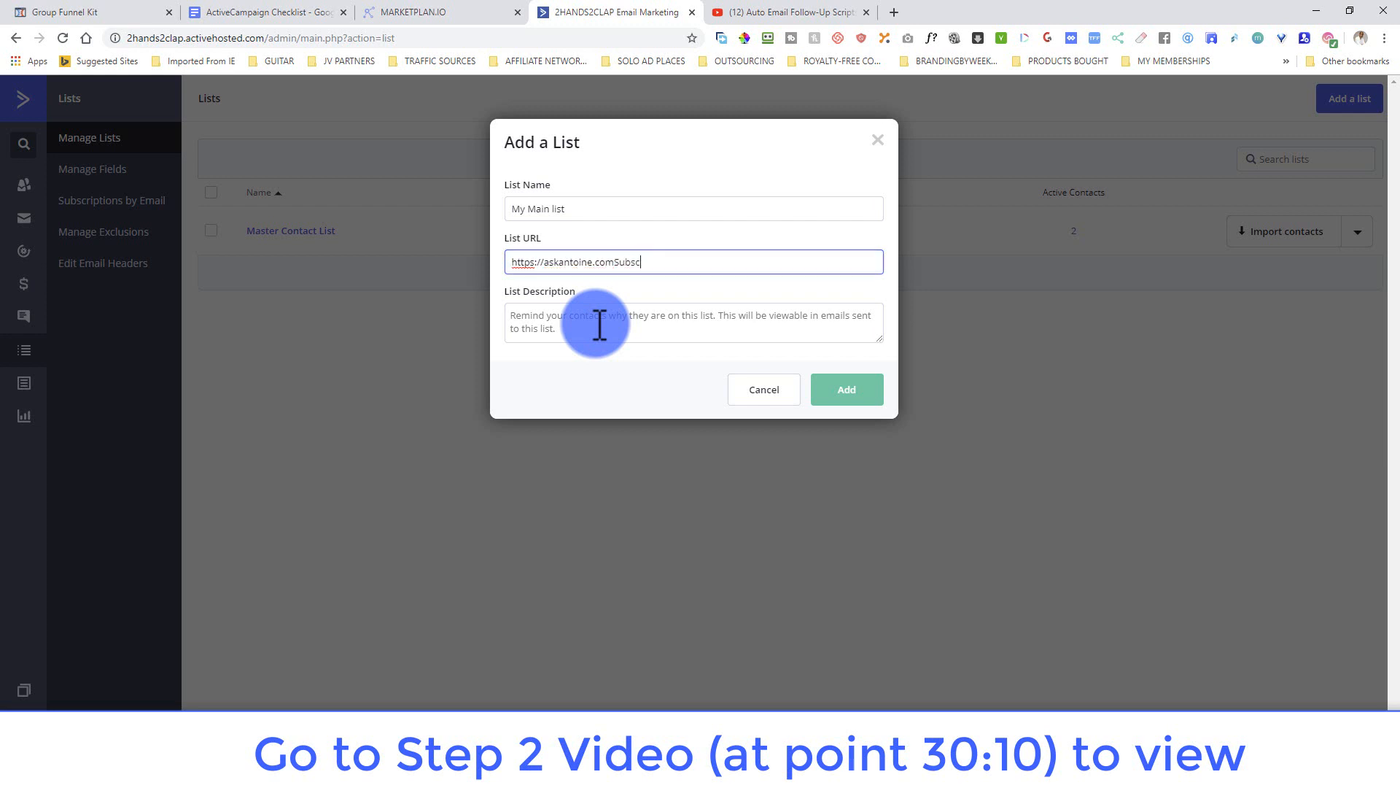
text(ribed to get daily tips and reso)
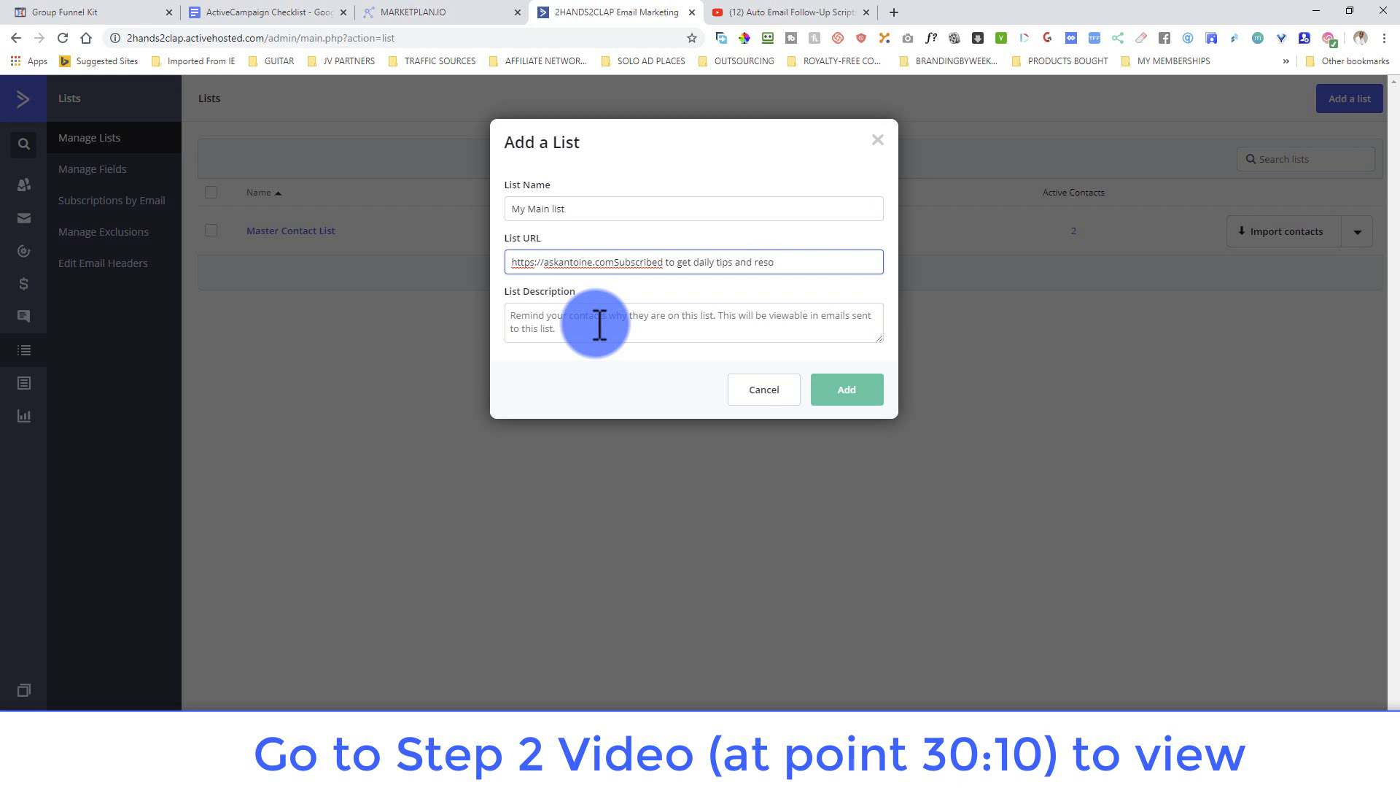
text(urces)
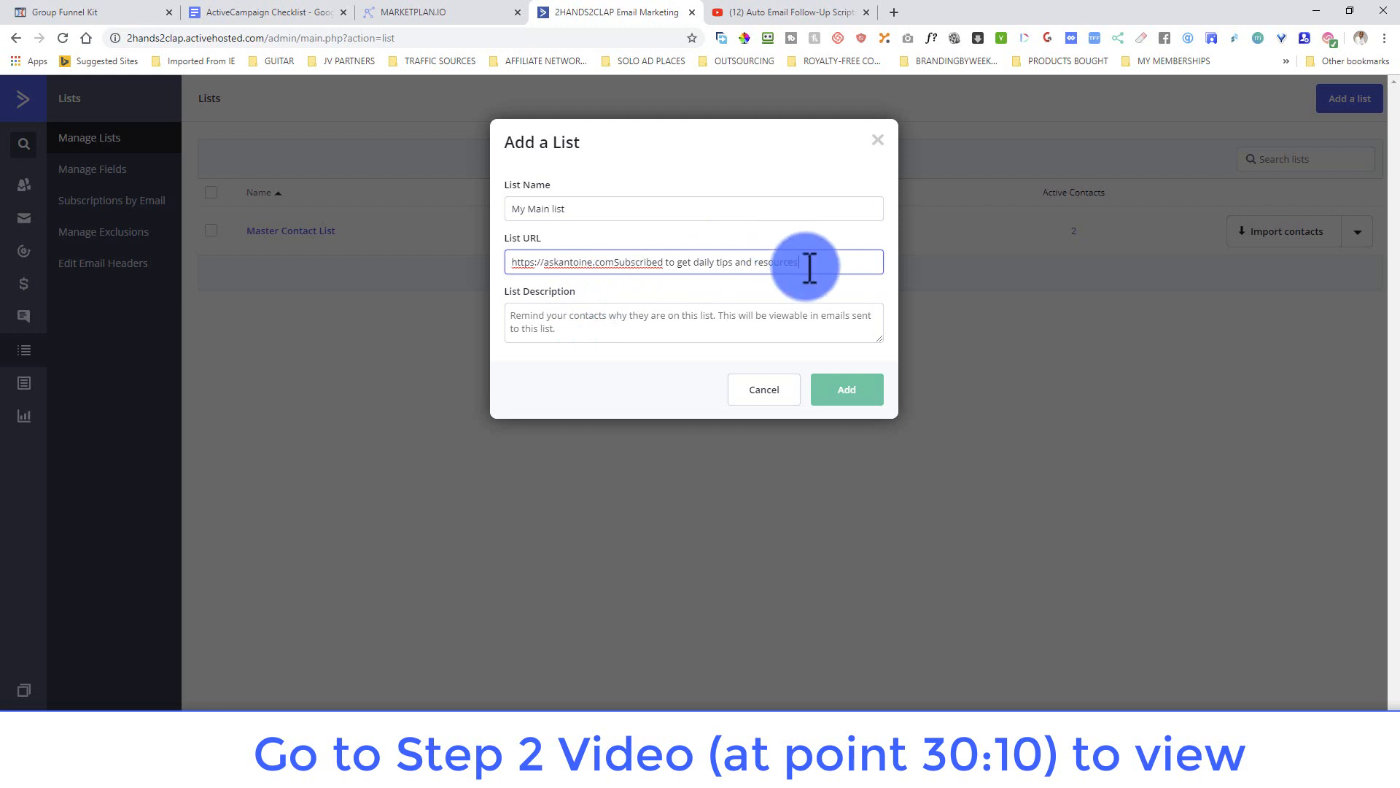
drag(800, 262, 629, 260)
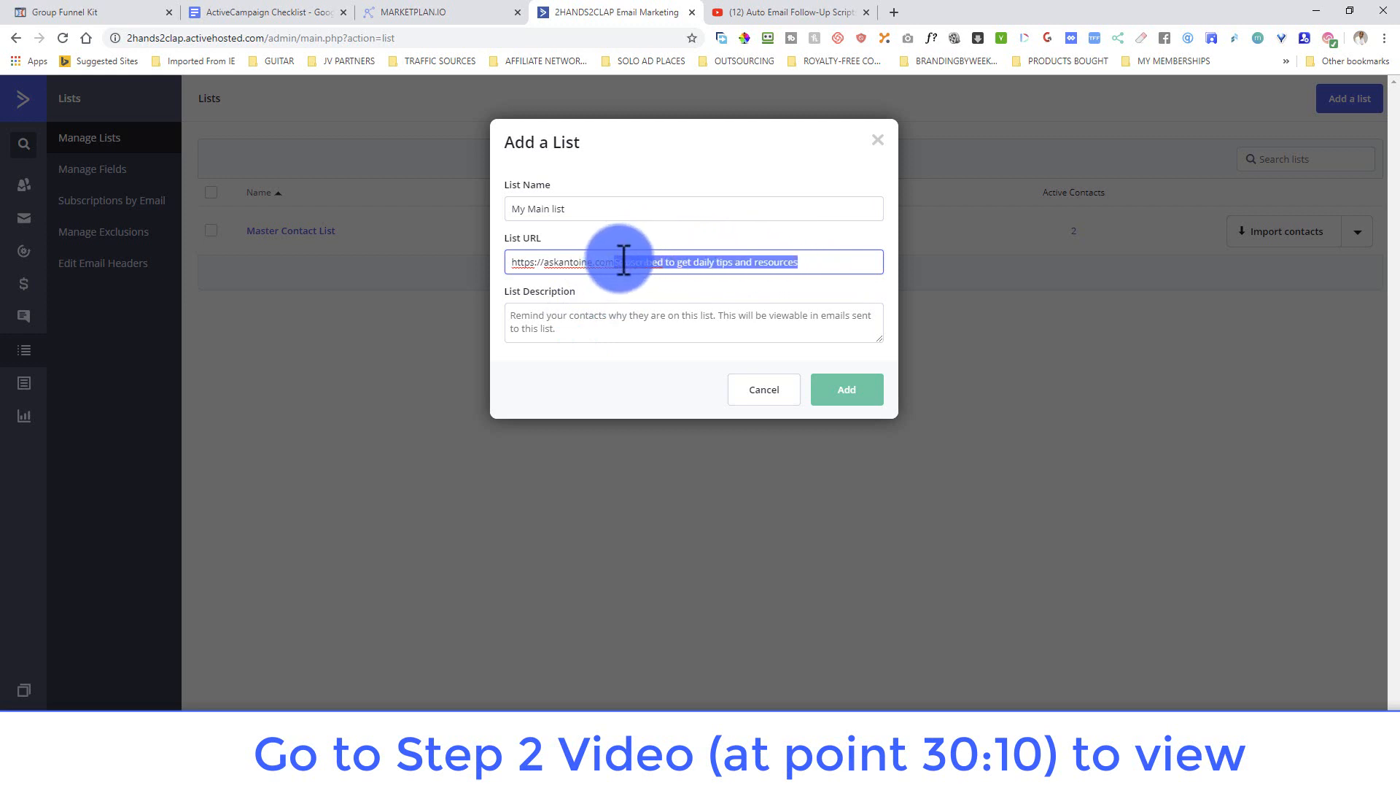
right_click(621, 260)
click(642, 294)
click(598, 321)
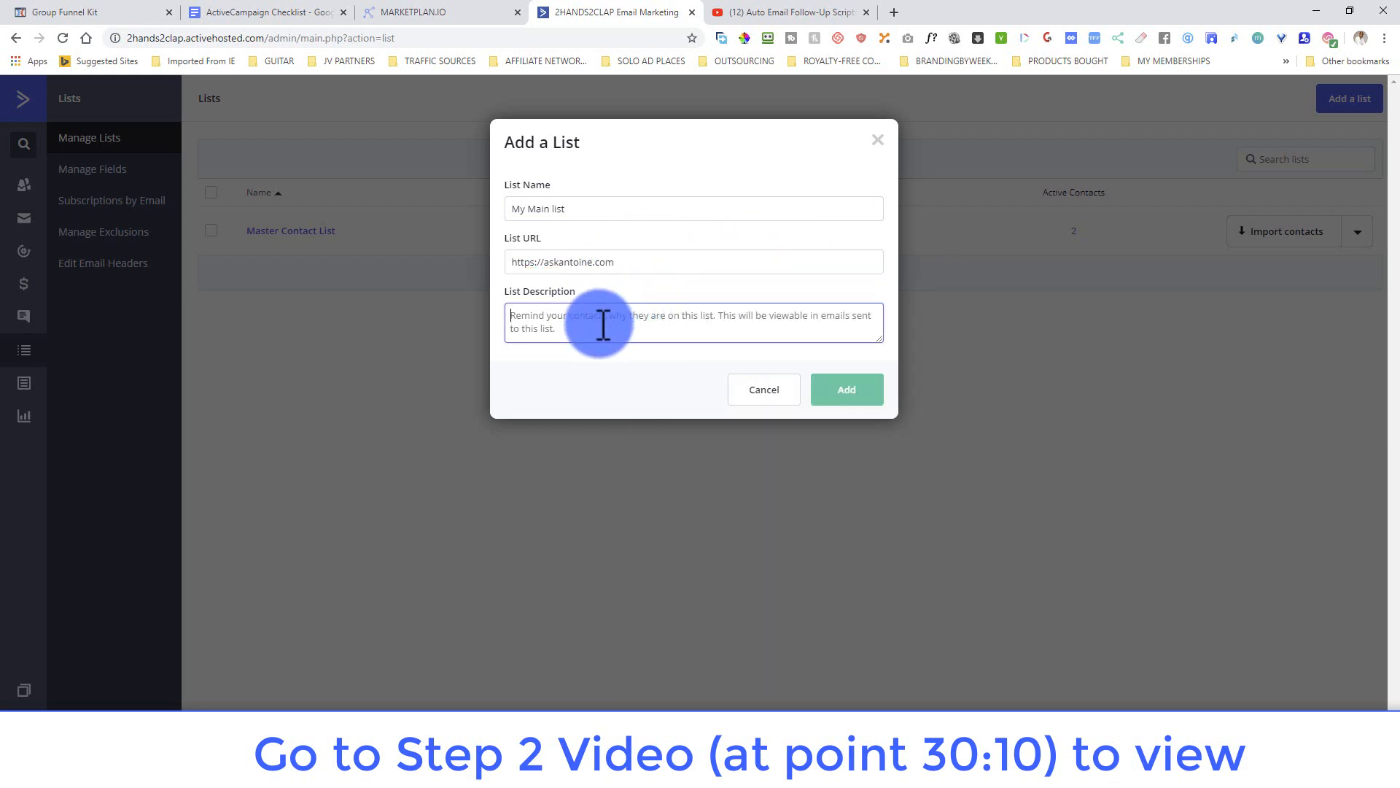
right_click(599, 322)
click(624, 436)
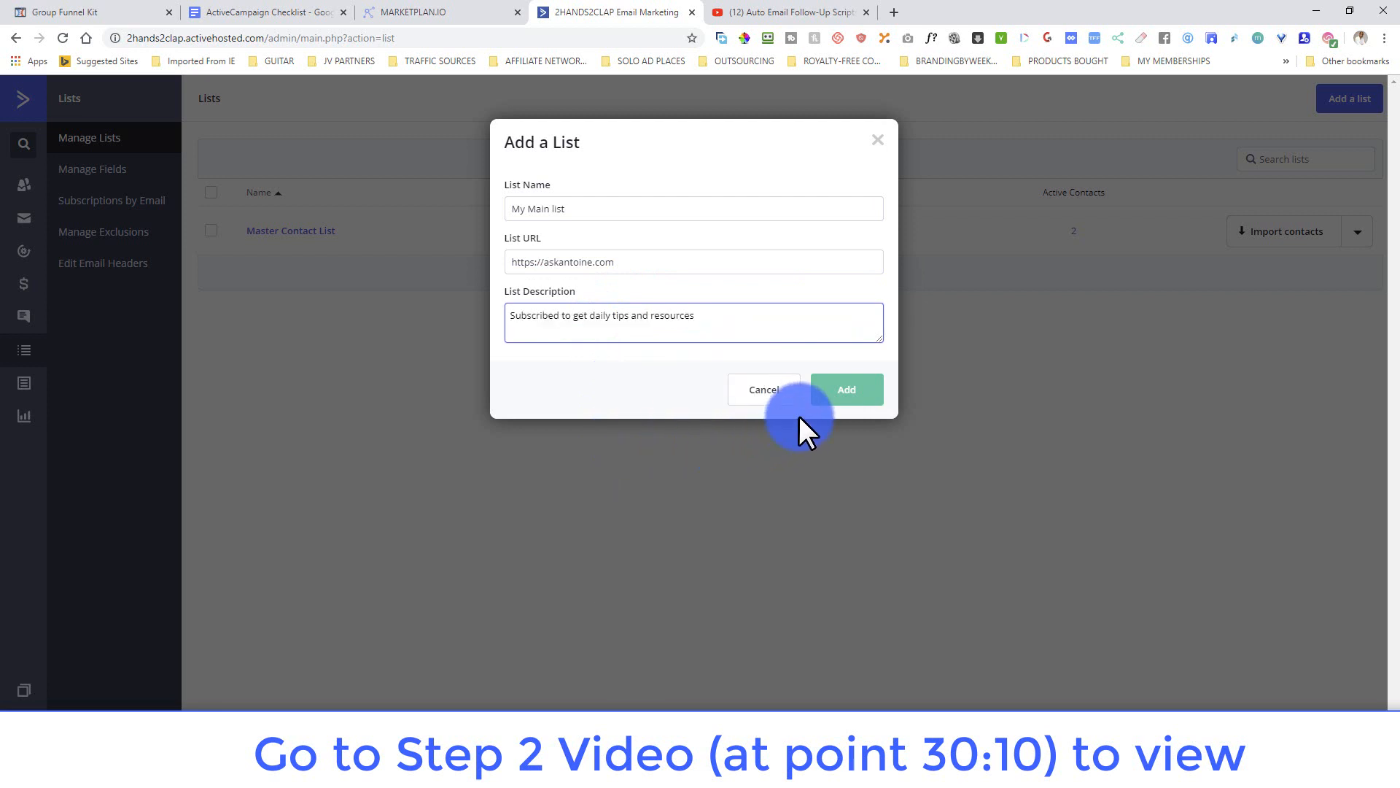
click(835, 398)
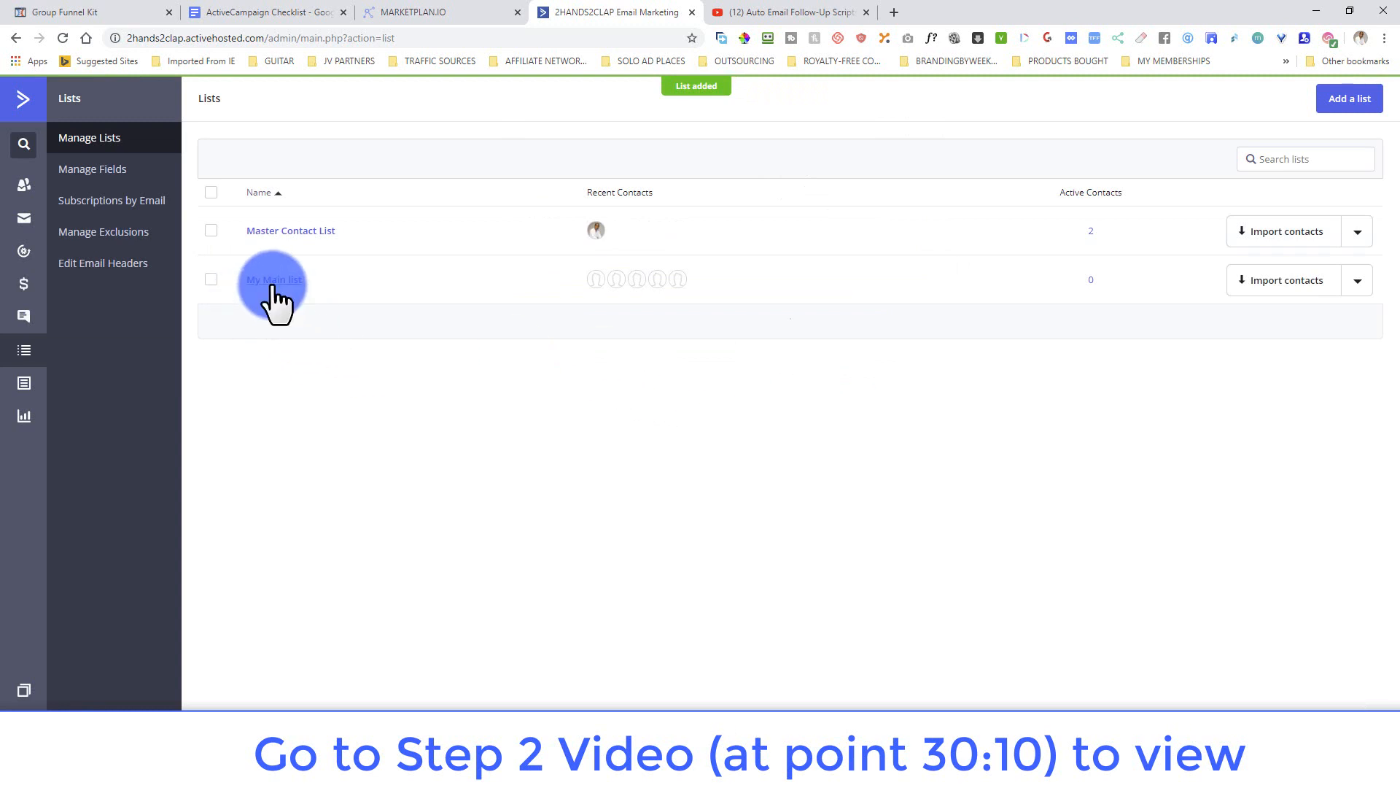
Delete the list "My Main list", acknowledging all the data-loss statements.
click(211, 280)
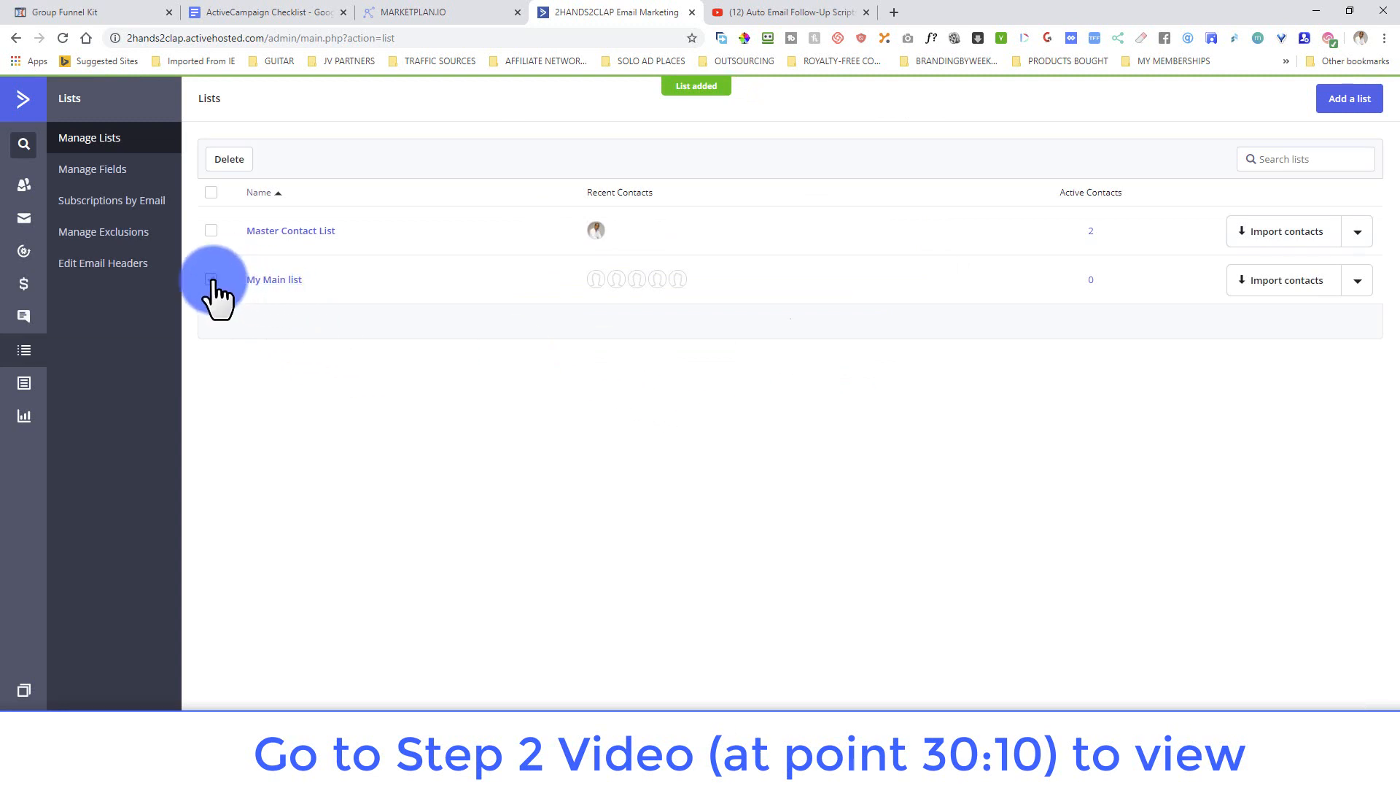
click(1356, 282)
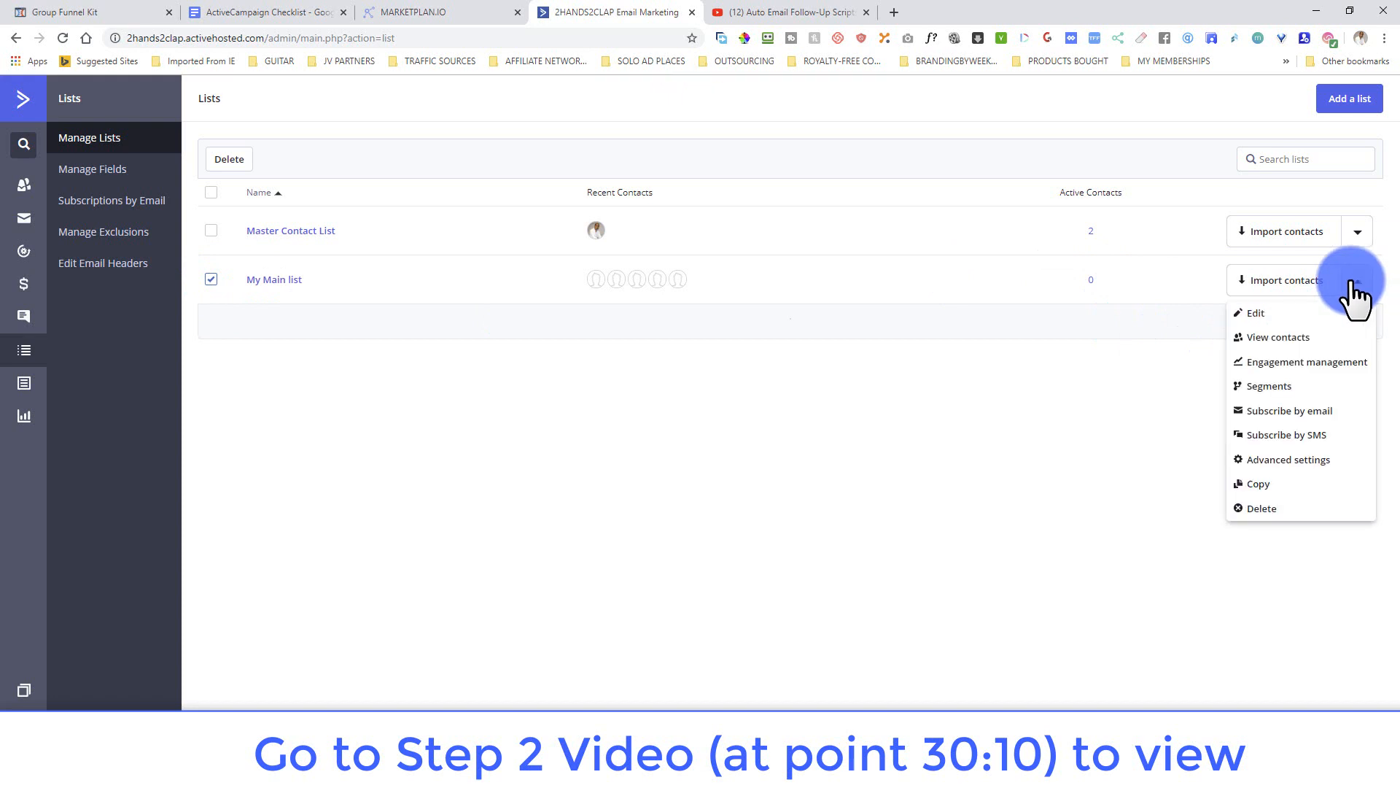
click(1265, 508)
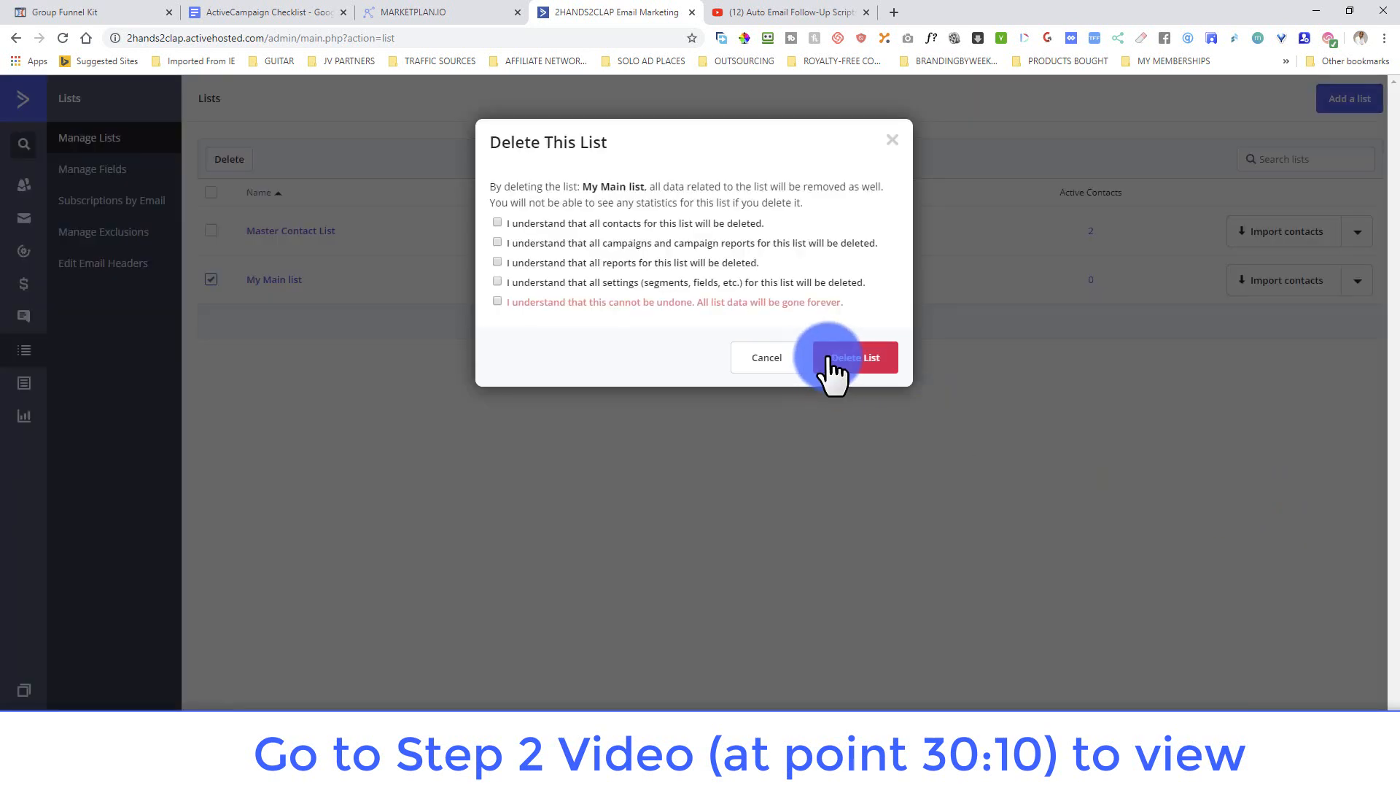
click(835, 373)
click(822, 139)
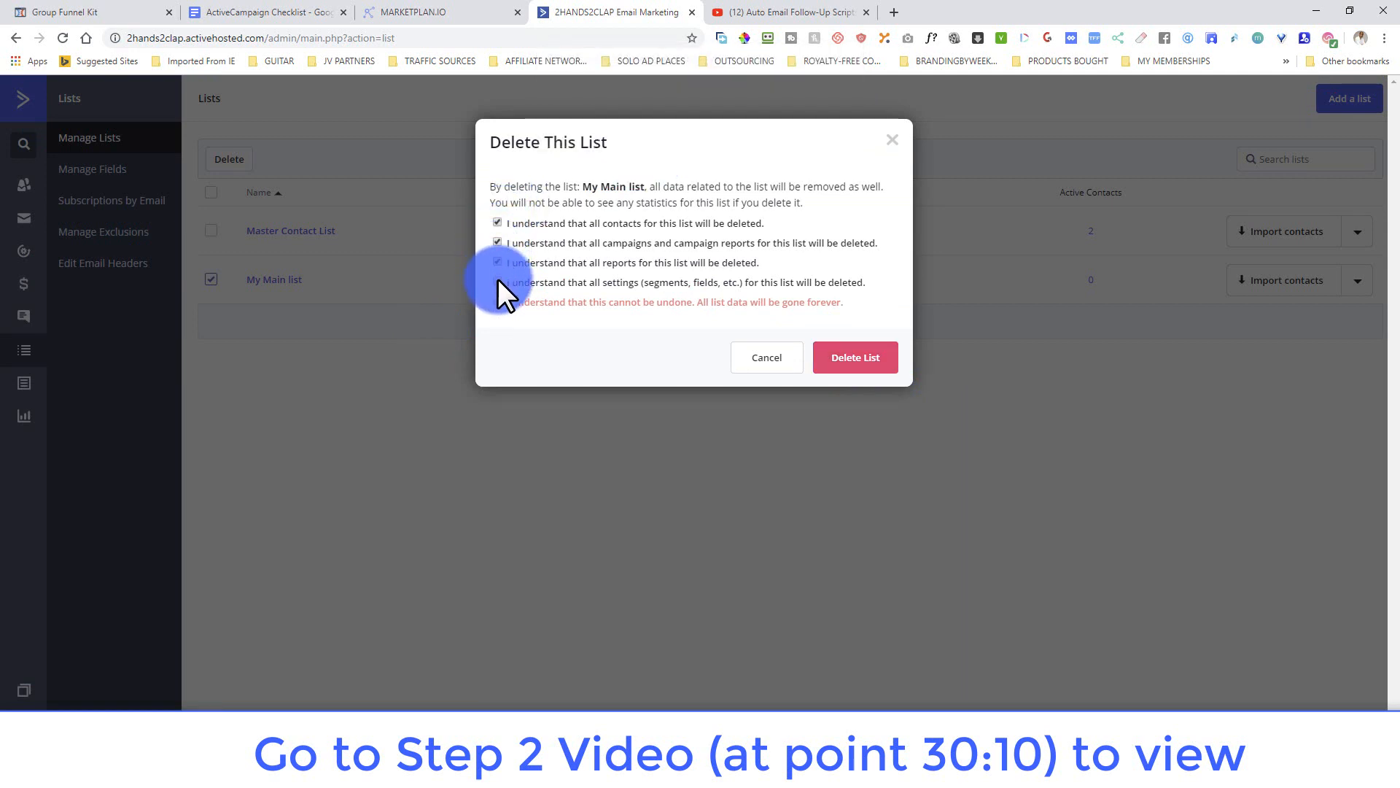
click(498, 301)
click(836, 359)
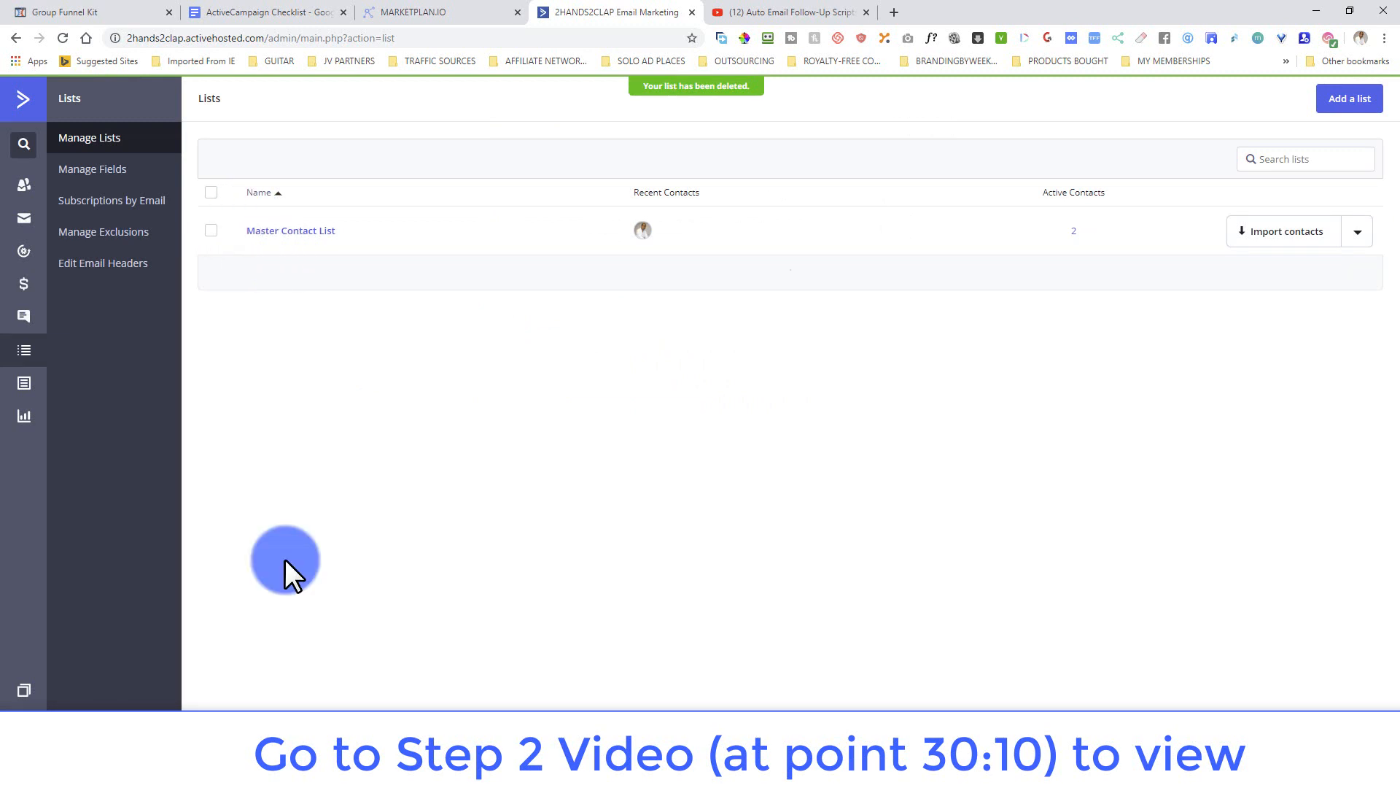
Open the Automations overview and review the automation items in the ActiveCampaign Checklist PDF.
click(903, 771)
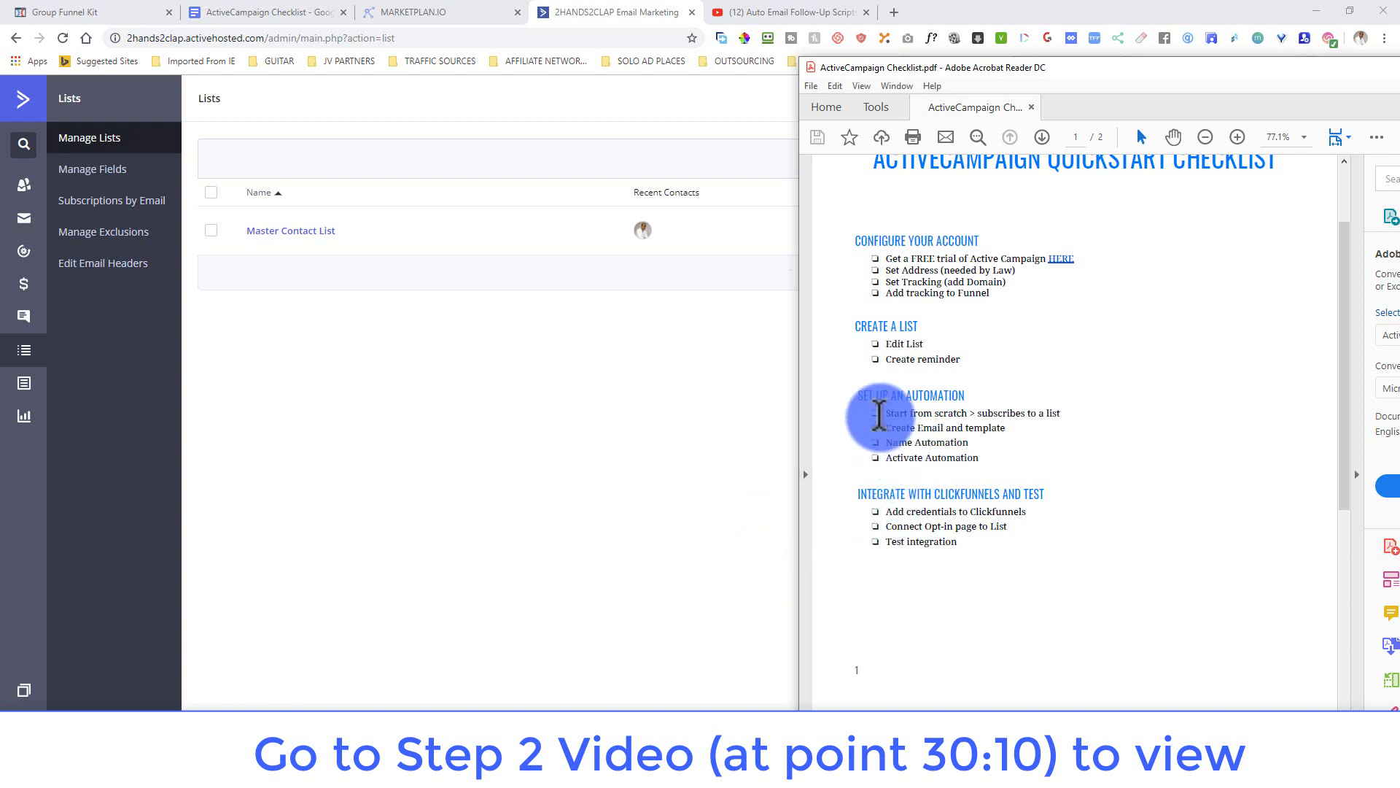
click(370, 510)
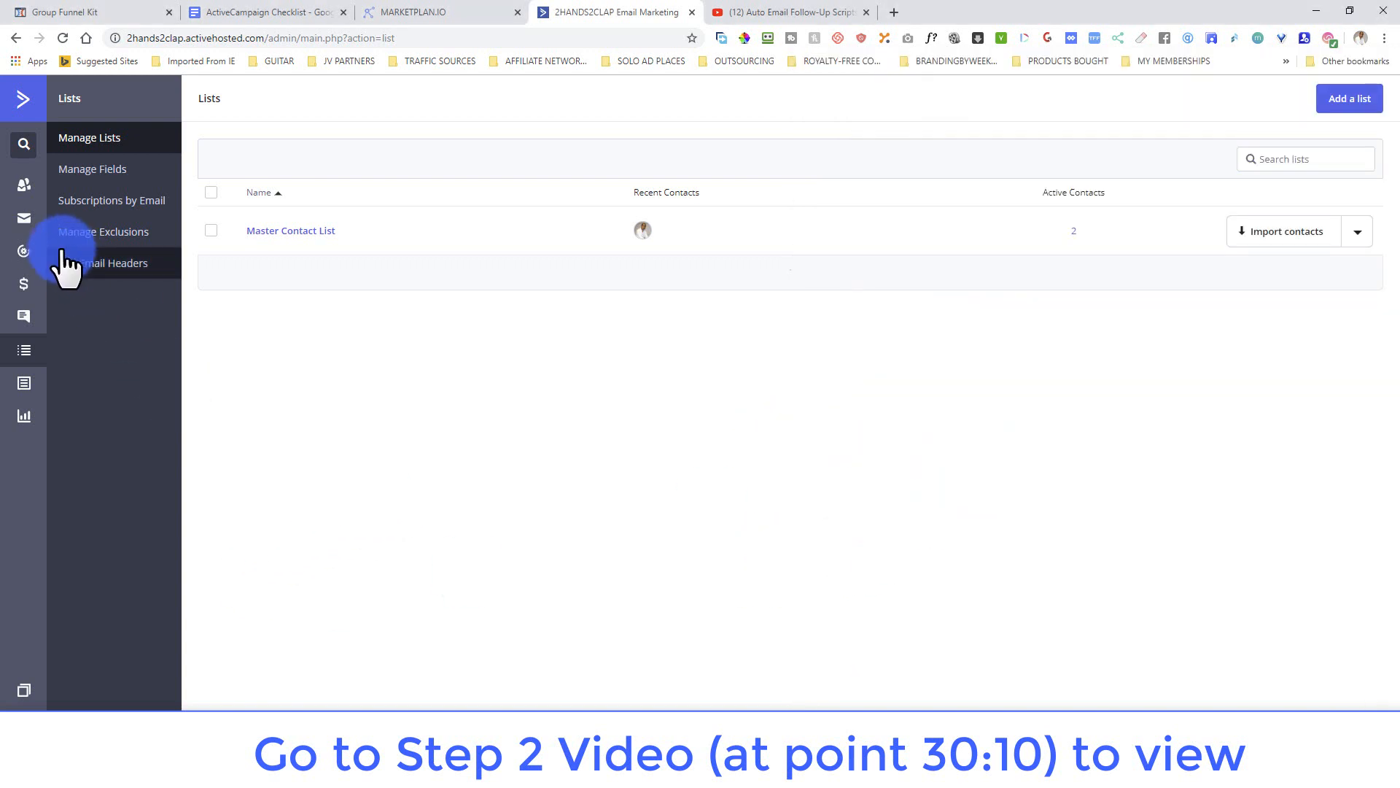
click(32, 250)
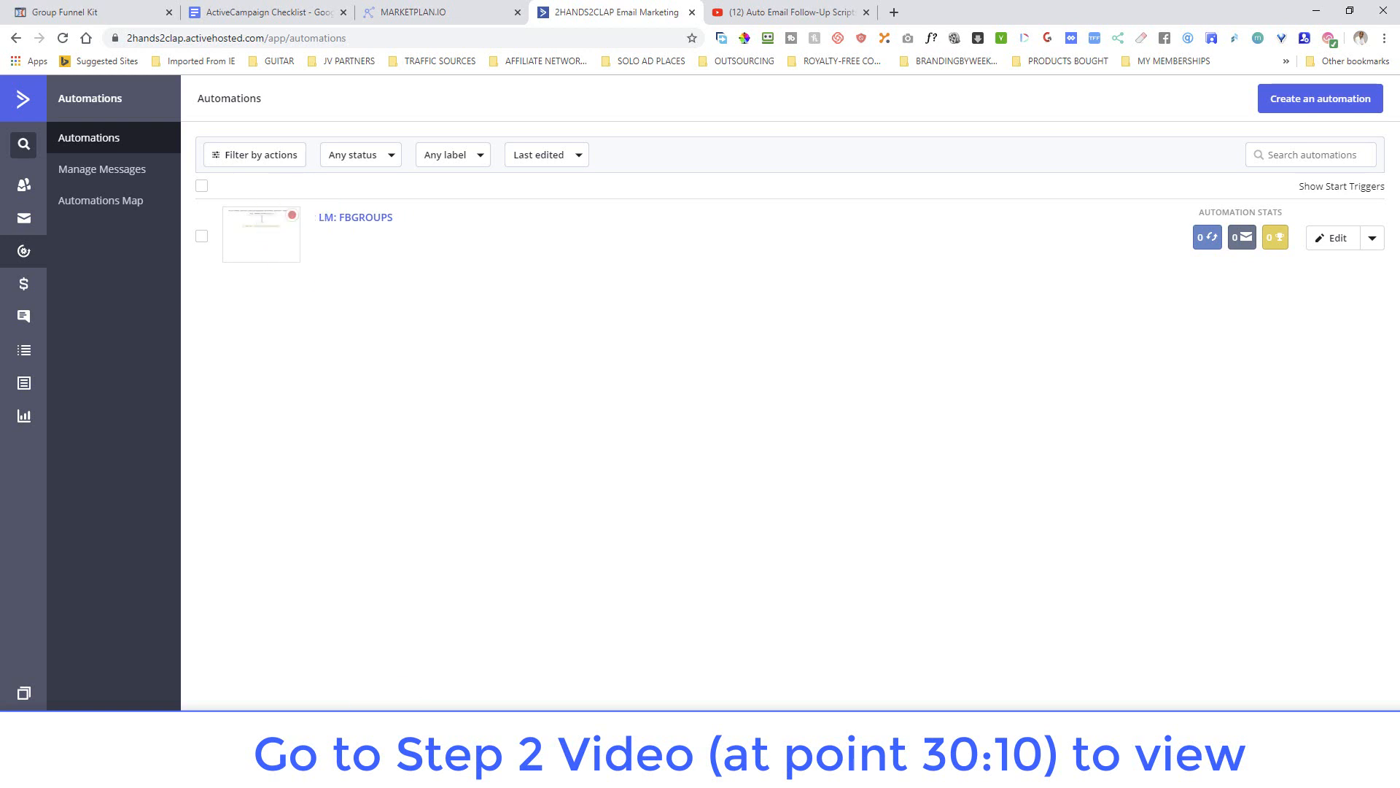
click(895, 772)
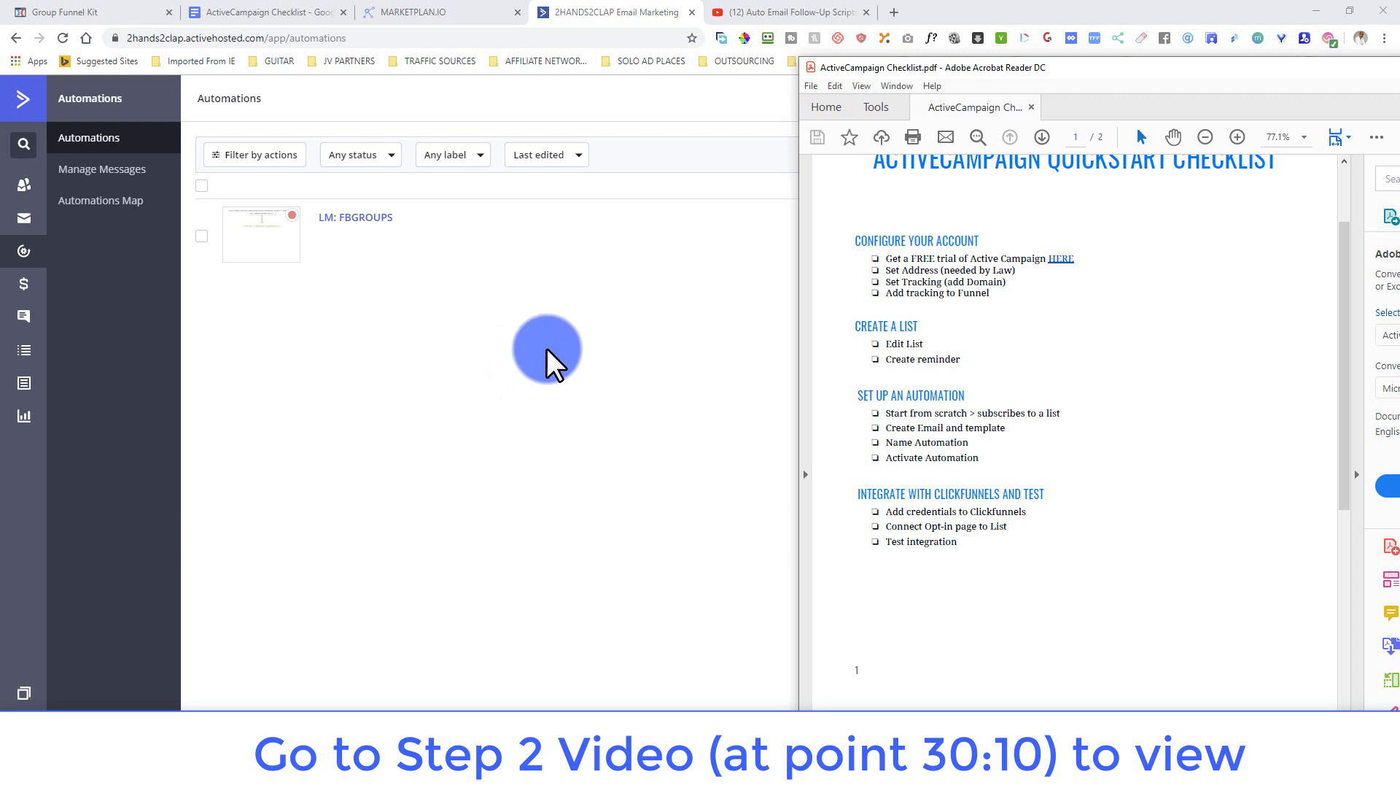
Switch to MarketPlan to view the FB Group funnel's email sequence, and examine Email 1 of the WP+BFF sequence on DripScripts.
click(470, 11)
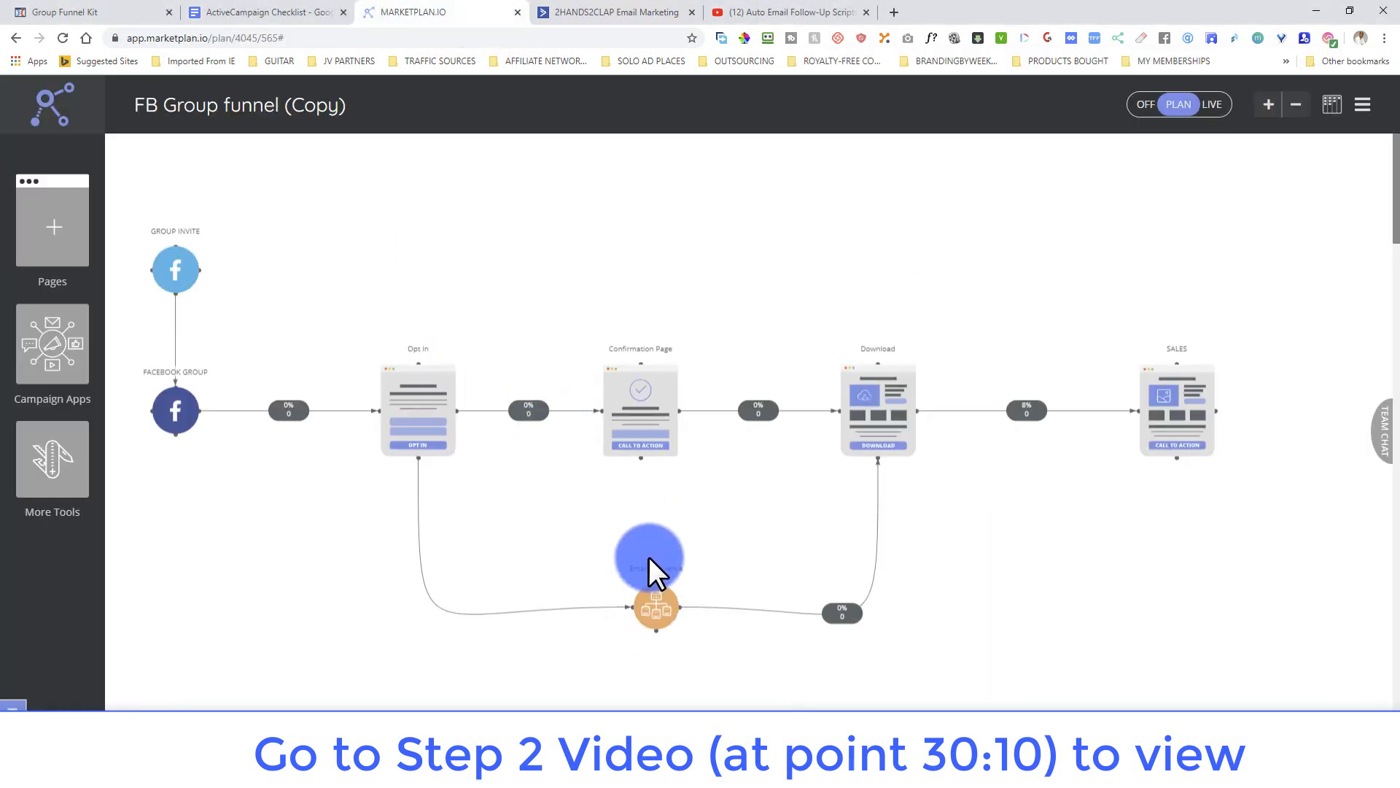
click(659, 620)
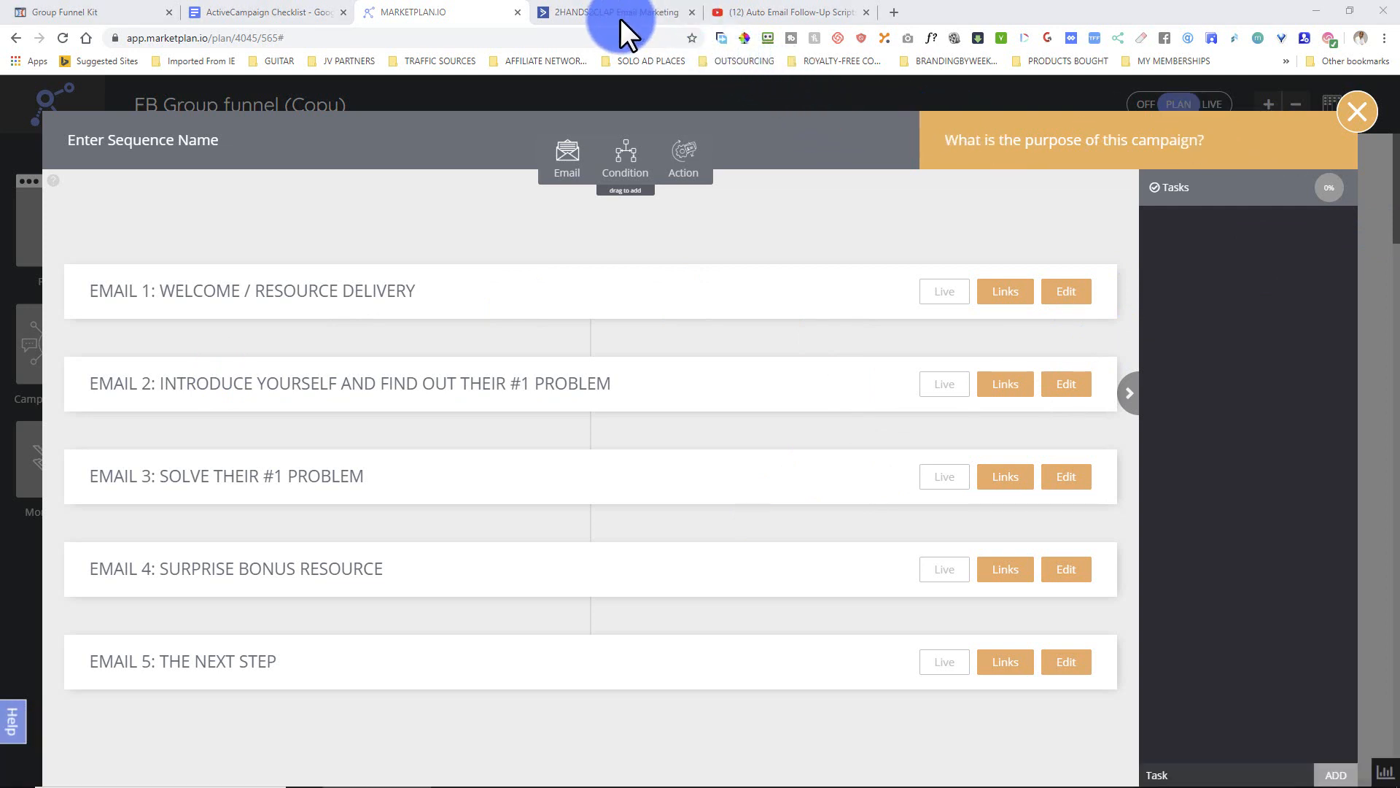
drag(595, 8, 614, 11)
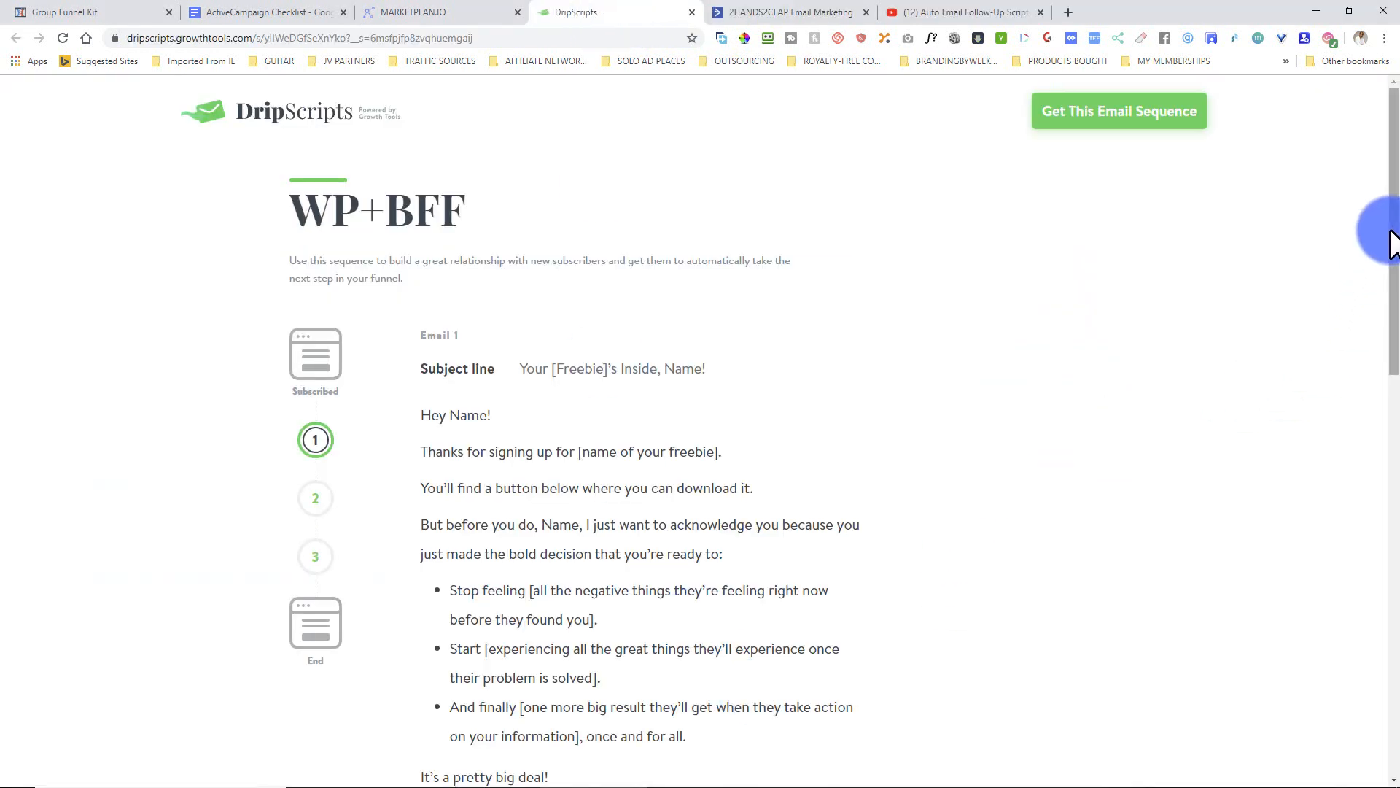
drag(1390, 232, 1347, 219)
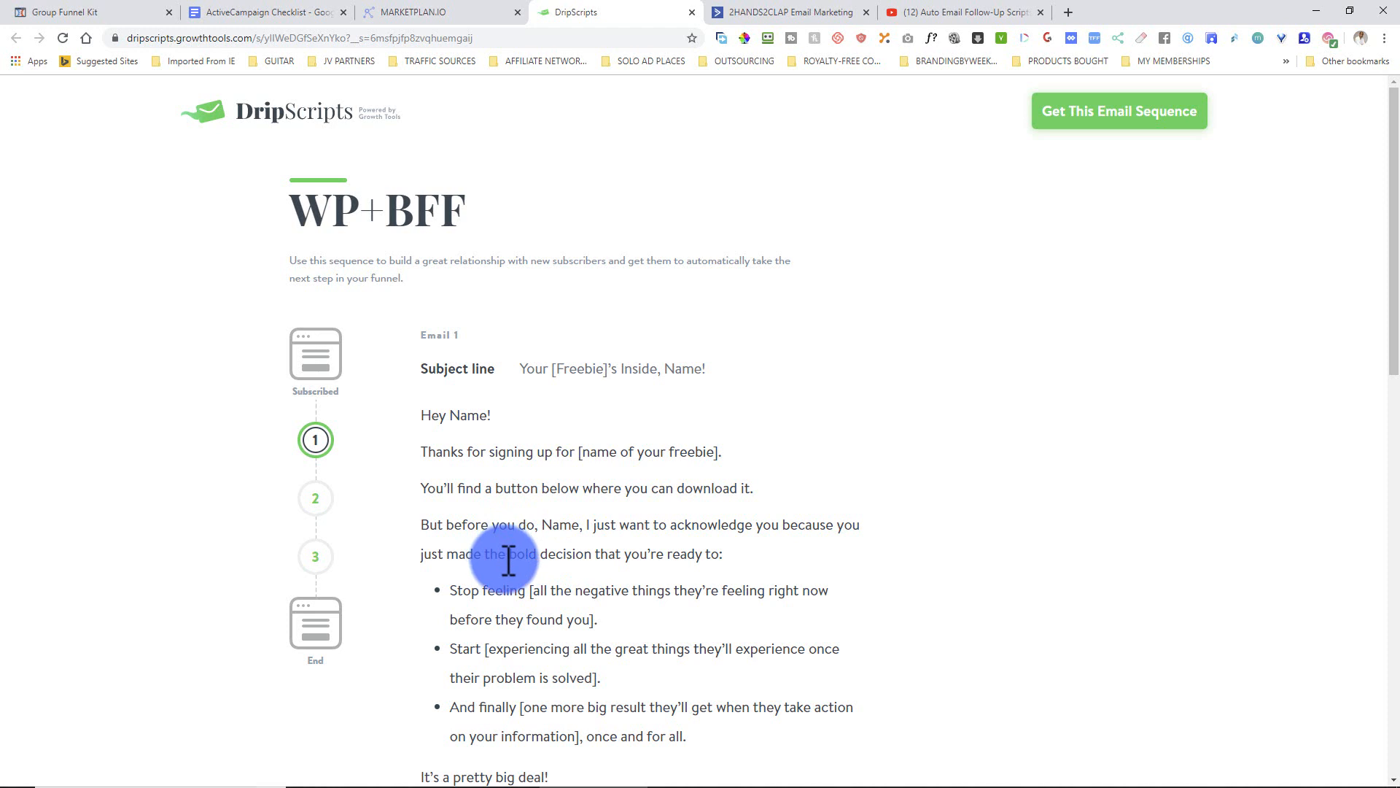
scroll(508, 559, down, 2)
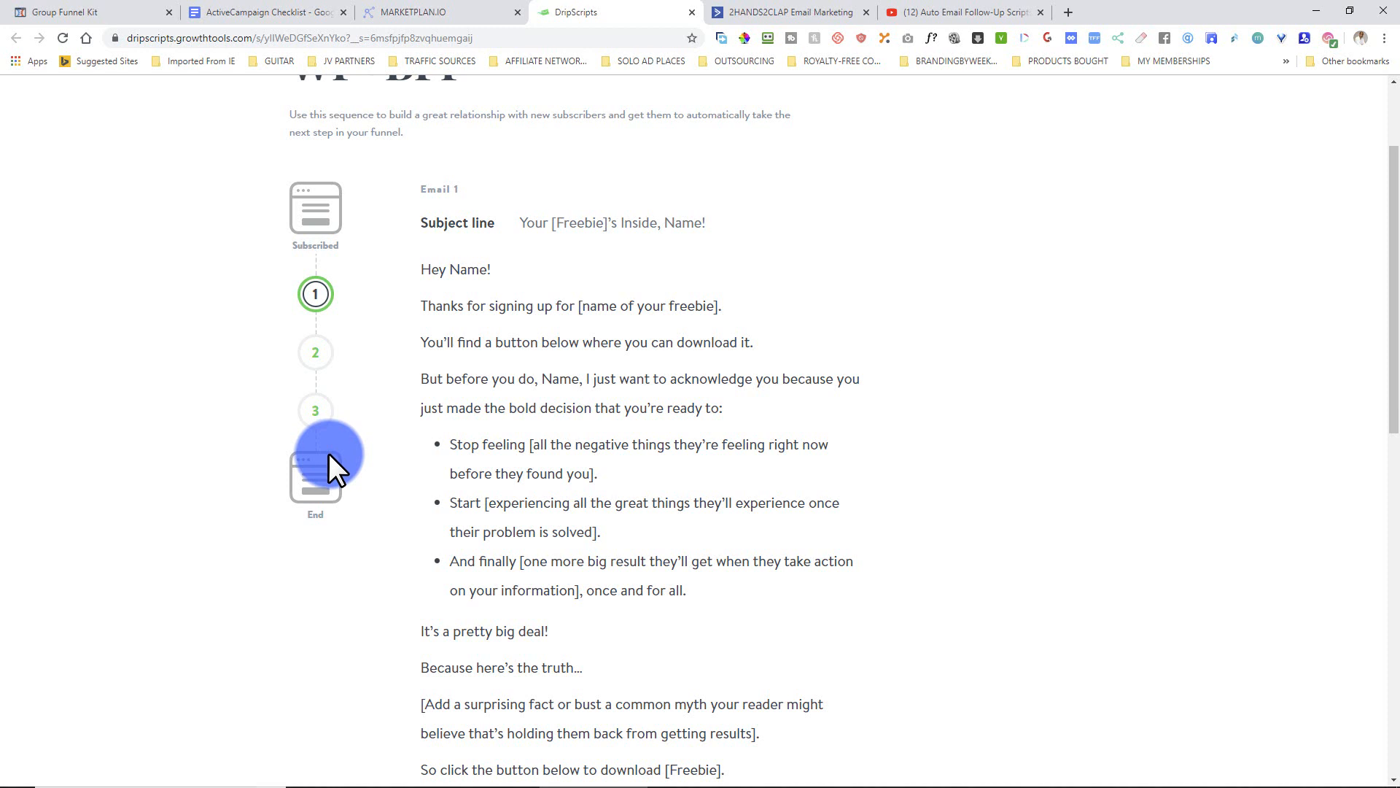
scroll(625, 566, up, 2)
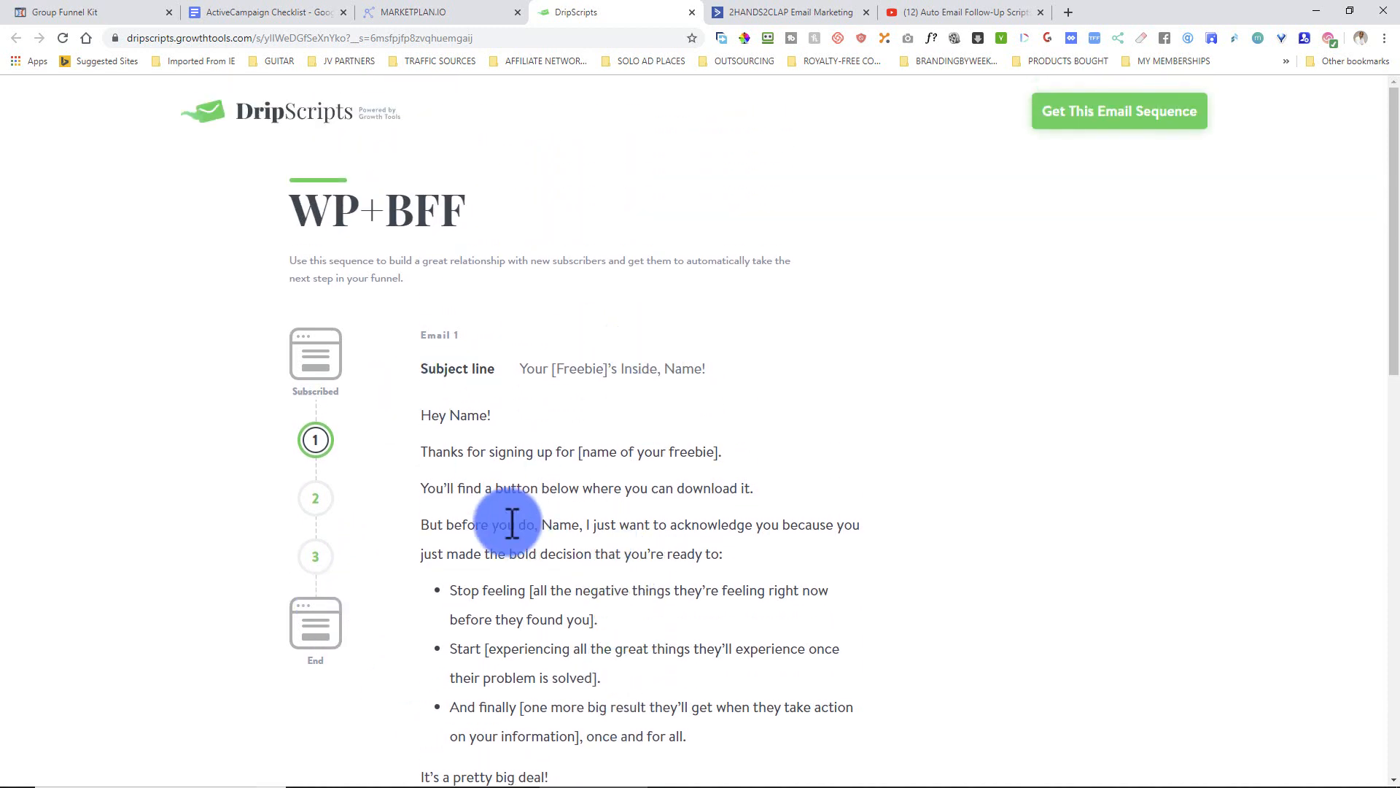
scroll(489, 545, down, 1)
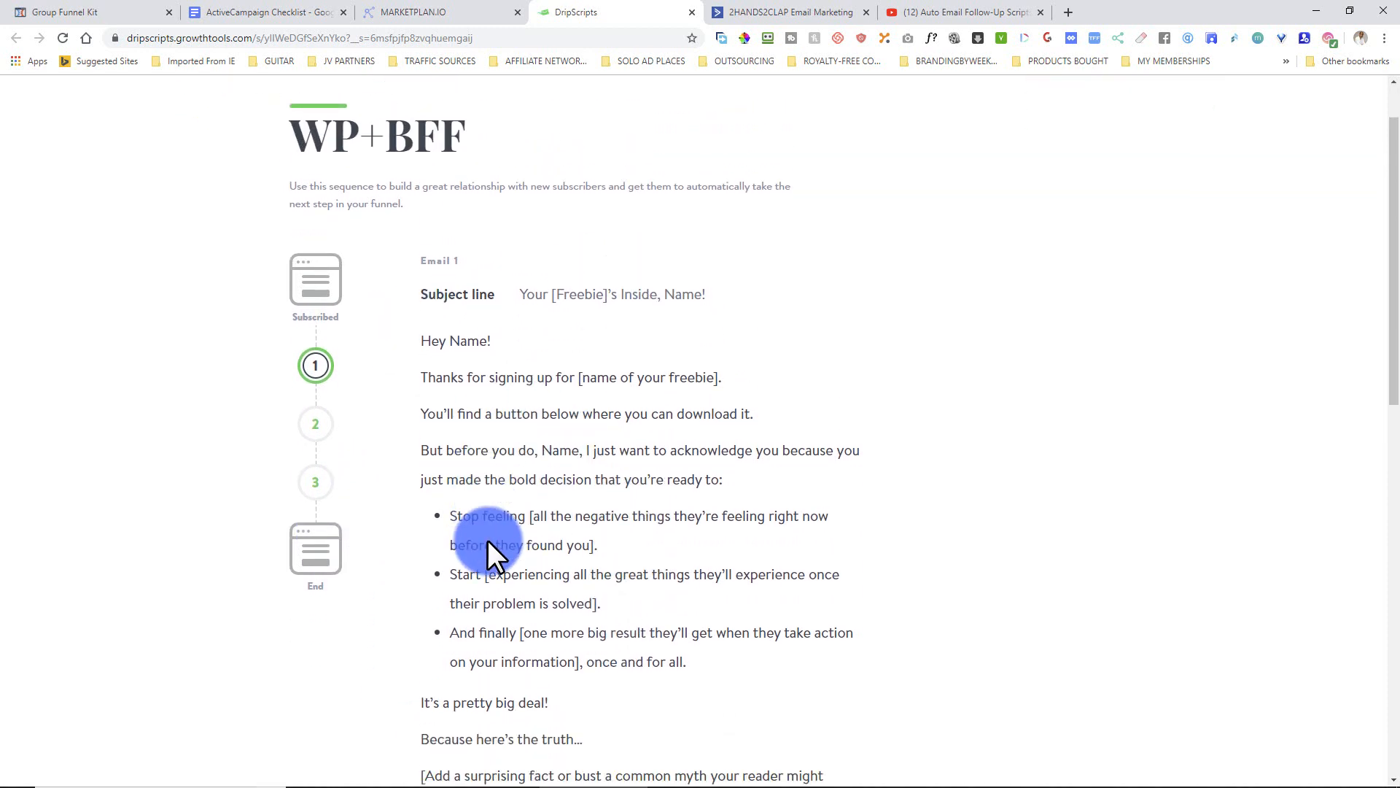
scroll(540, 584, down, 2)
scroll(537, 588, up, 3)
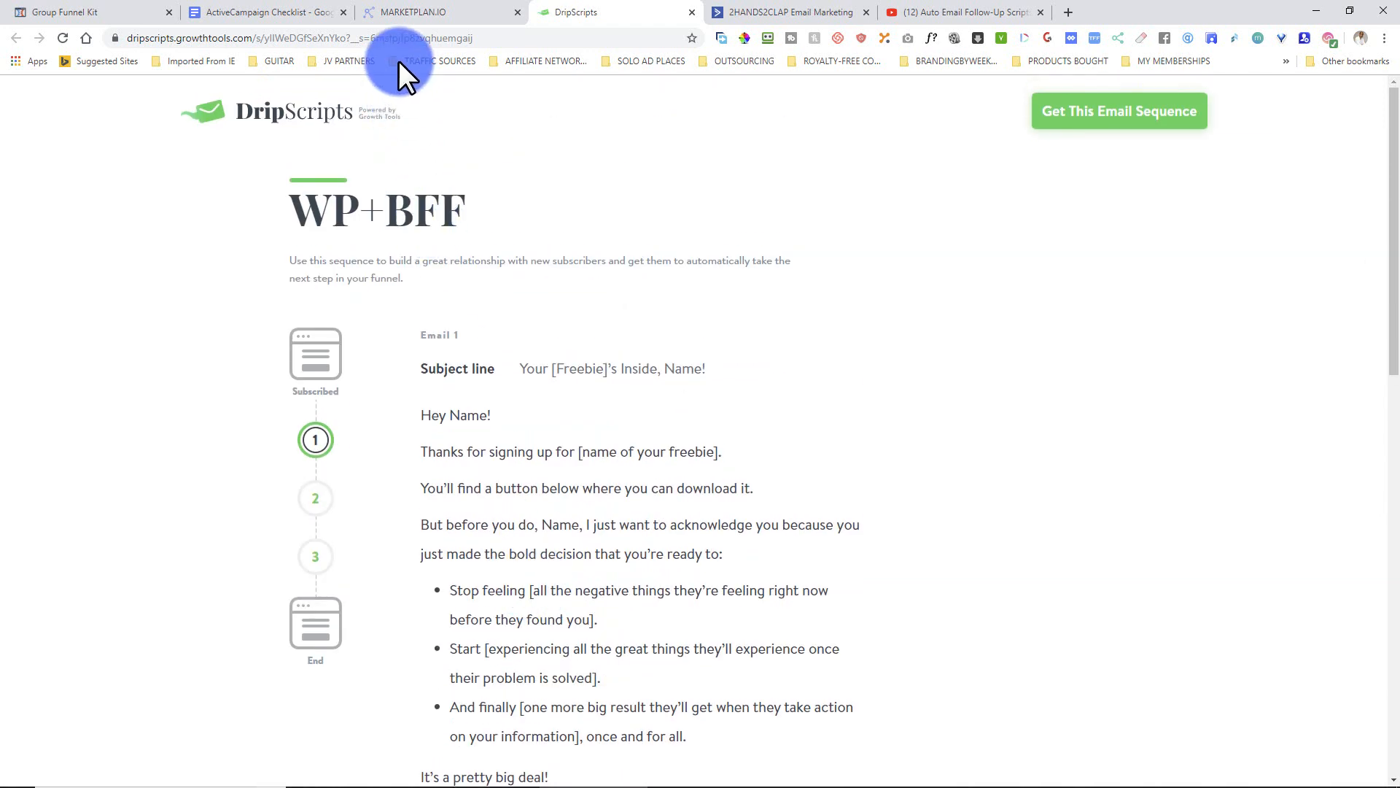
Switch to MarketPlan, open the Email 1 script in the FB Group funnel's email sequence, and select its full body text.
click(418, 10)
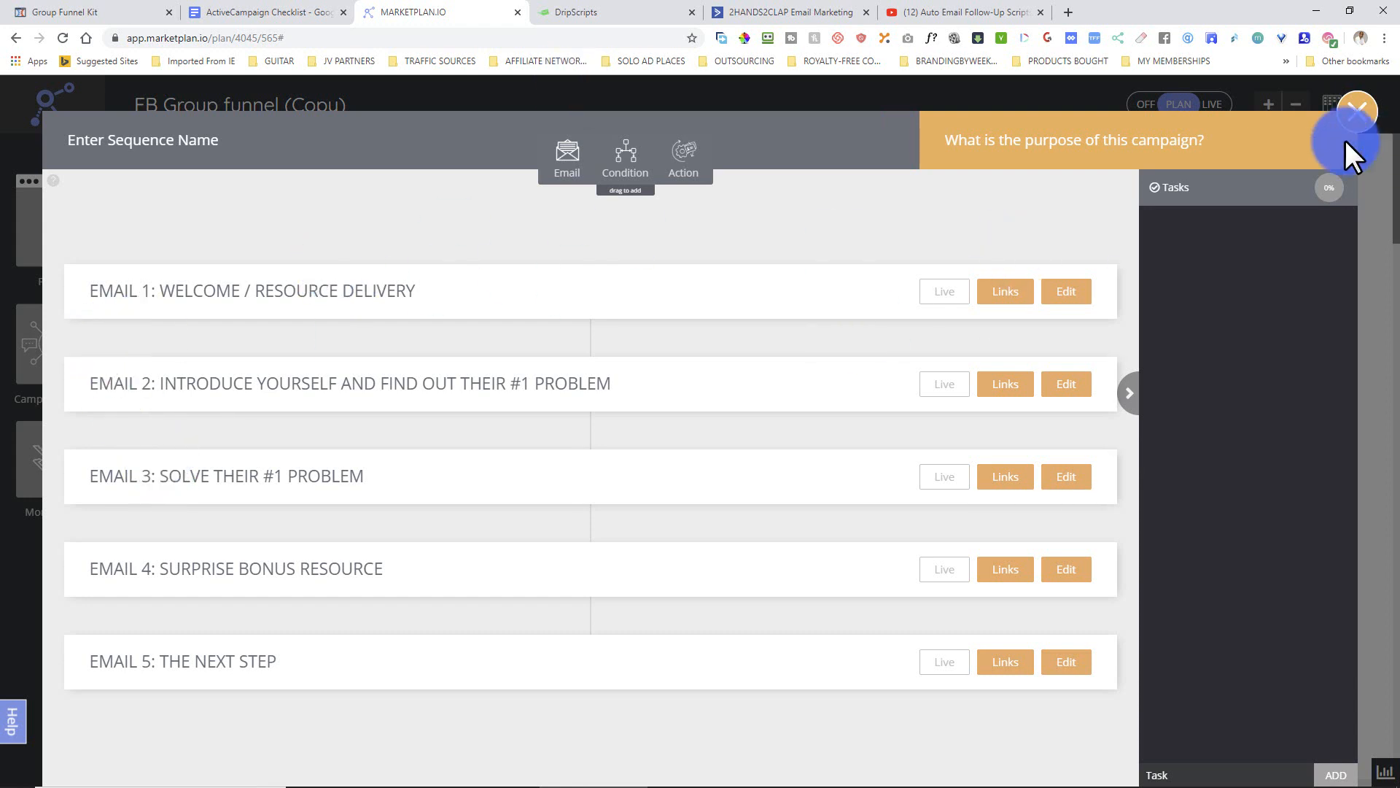
click(1358, 113)
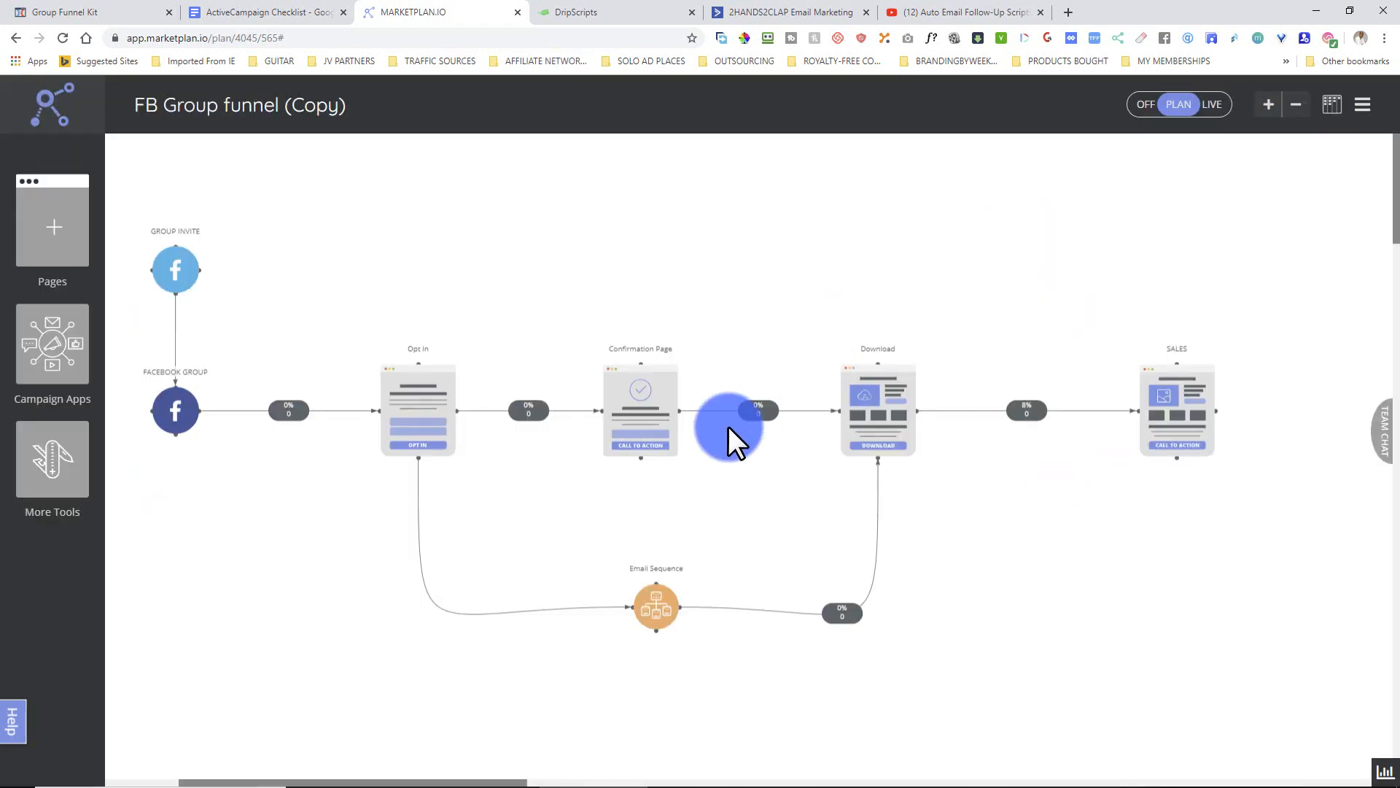
click(651, 608)
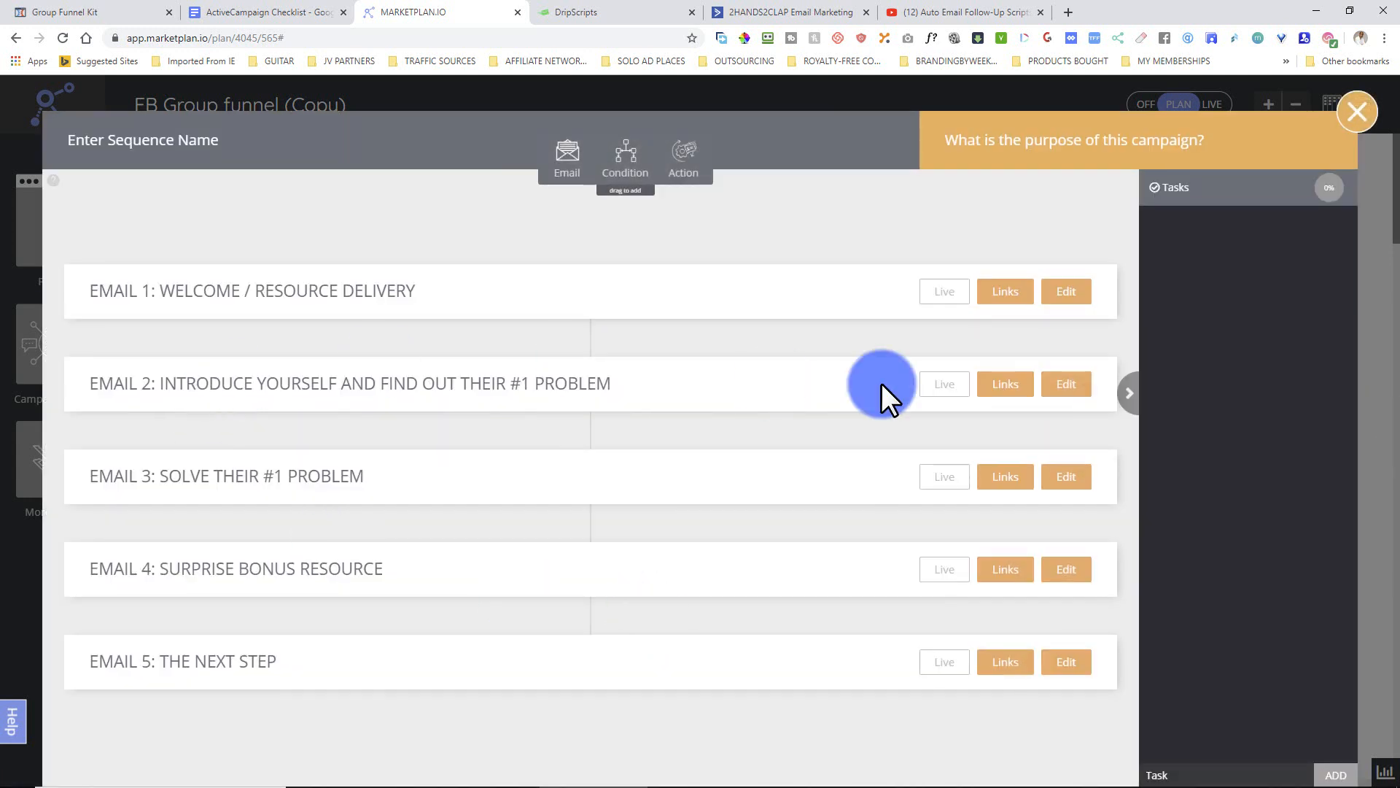
click(1053, 301)
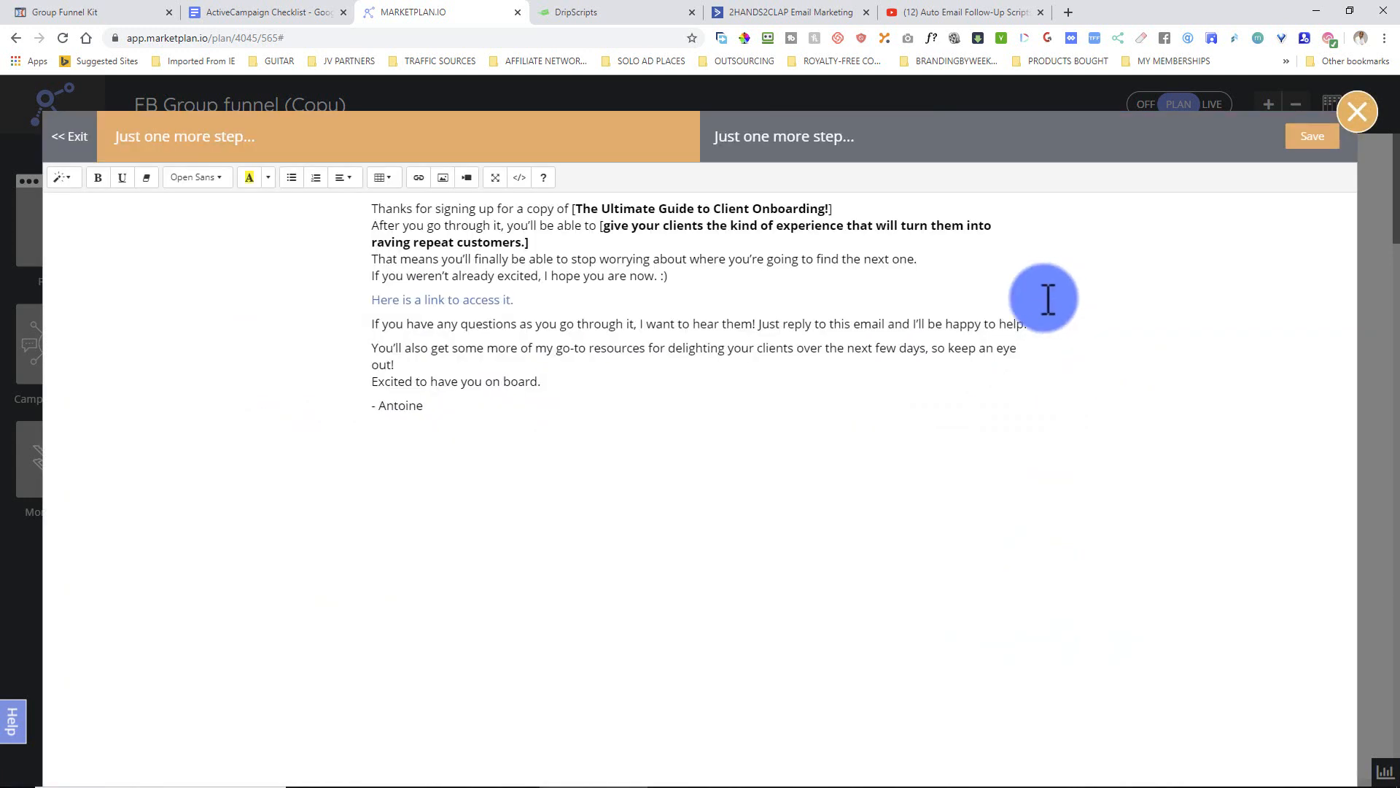
click(475, 421)
drag(475, 421, 370, 217)
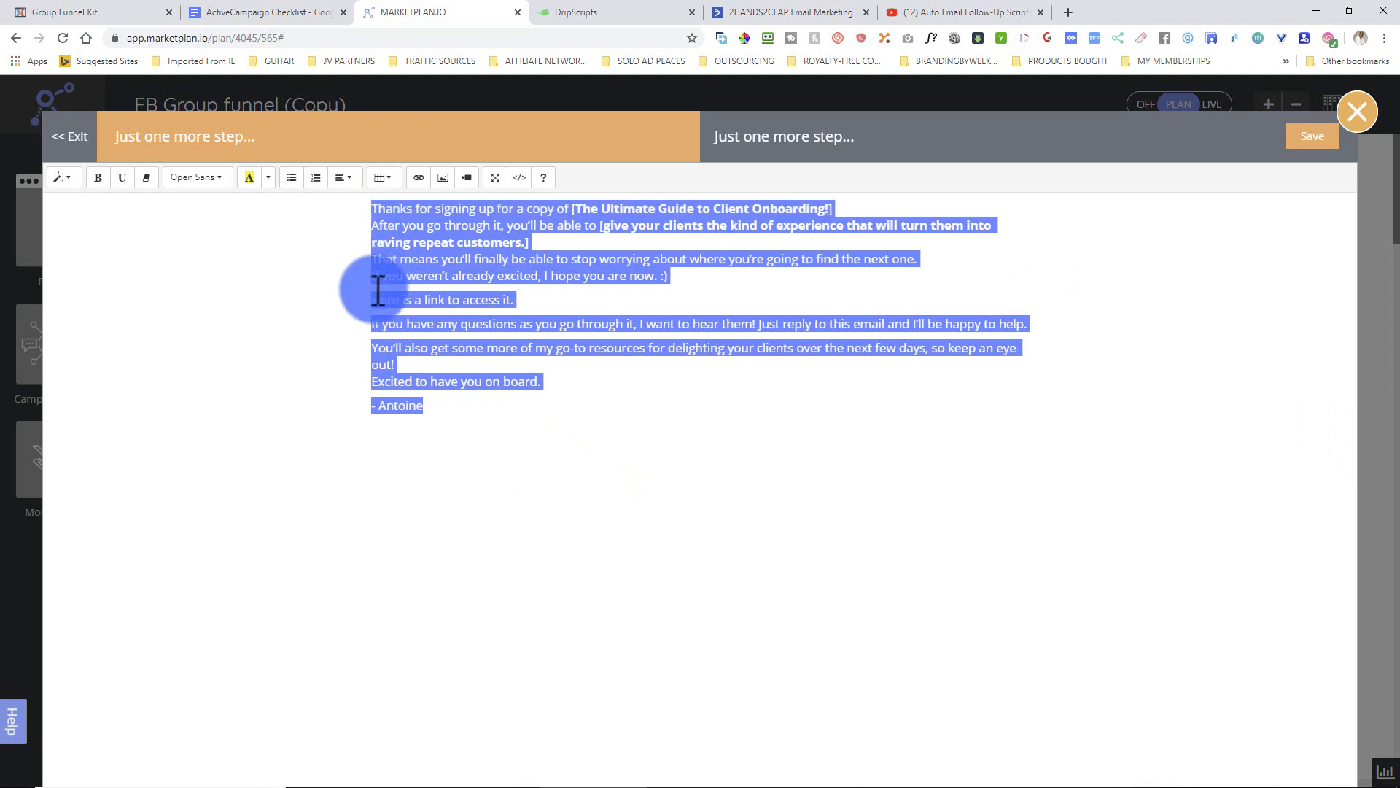
Review the automation items in the ActiveCampaign Checklist PDF and return to the Email 1 script.
click(915, 774)
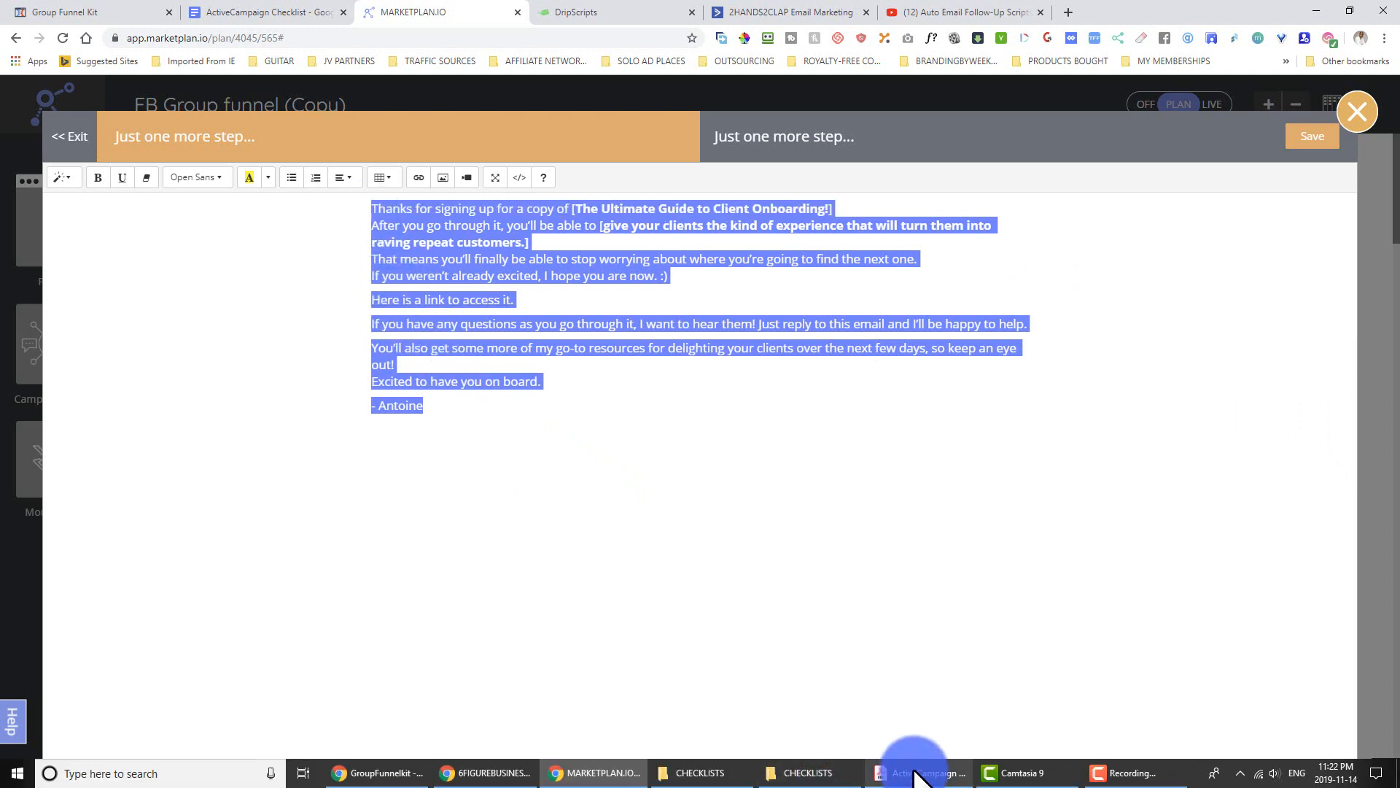
click(881, 496)
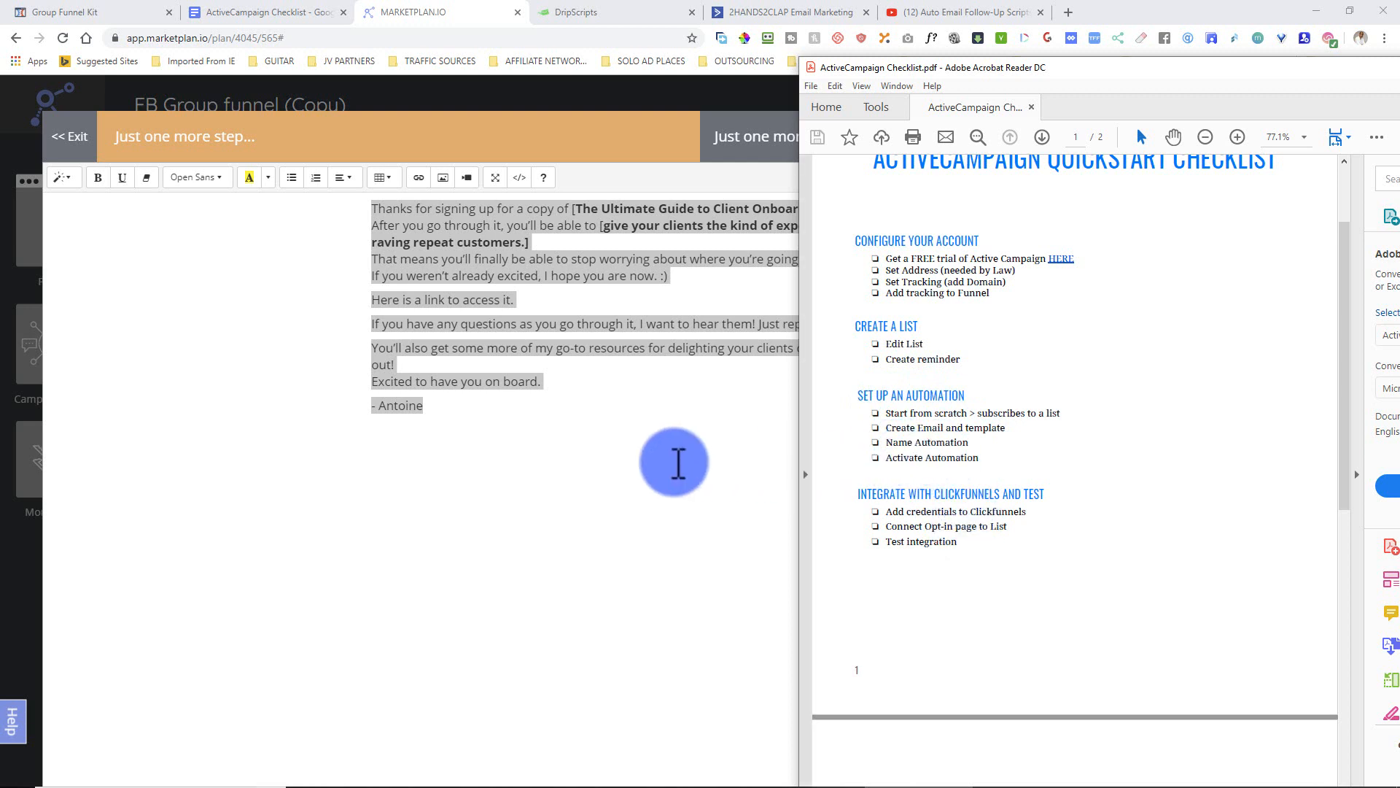
click(678, 461)
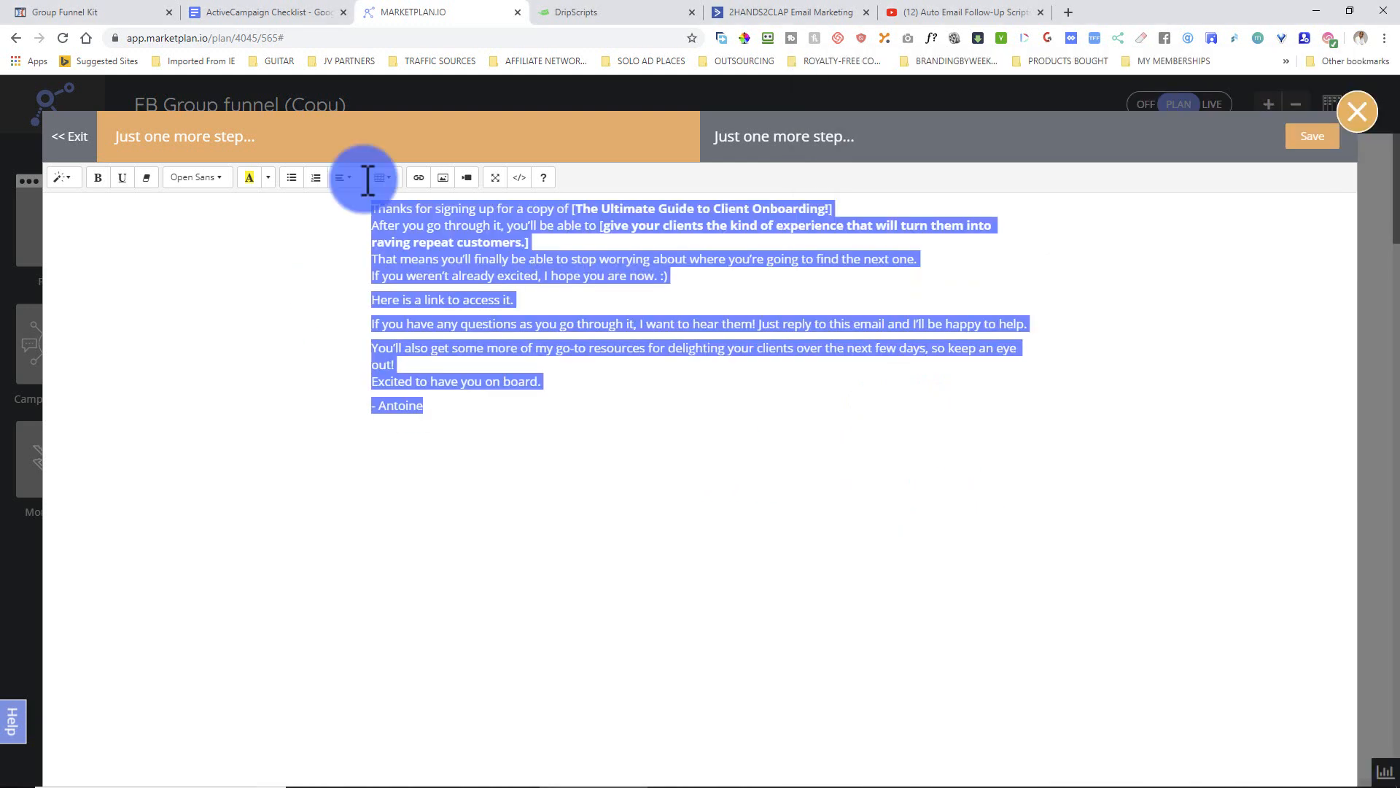
Switch to ActiveCampaign, open the LM: FBGROUPS automation, and add a send-email action that uses a newly created email.
click(750, 10)
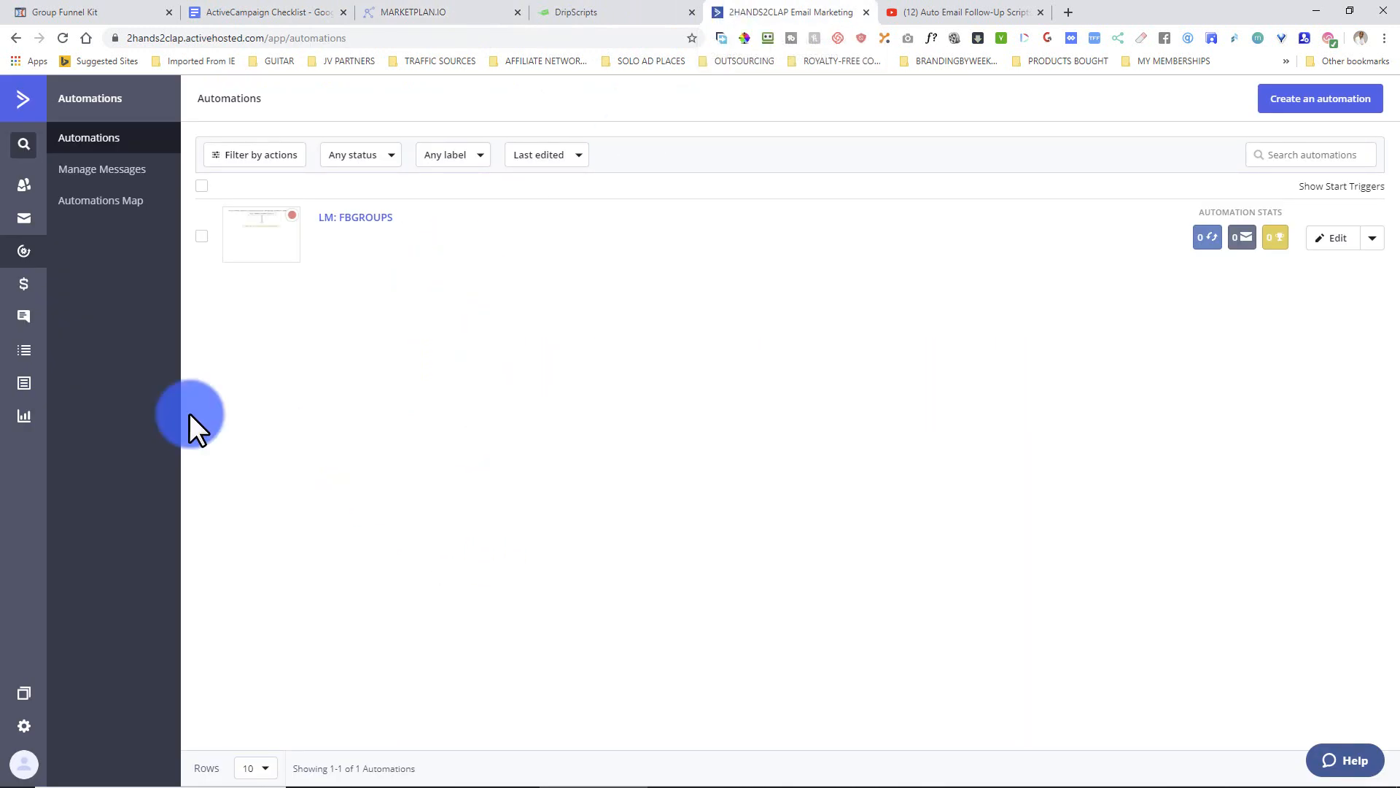
click(346, 219)
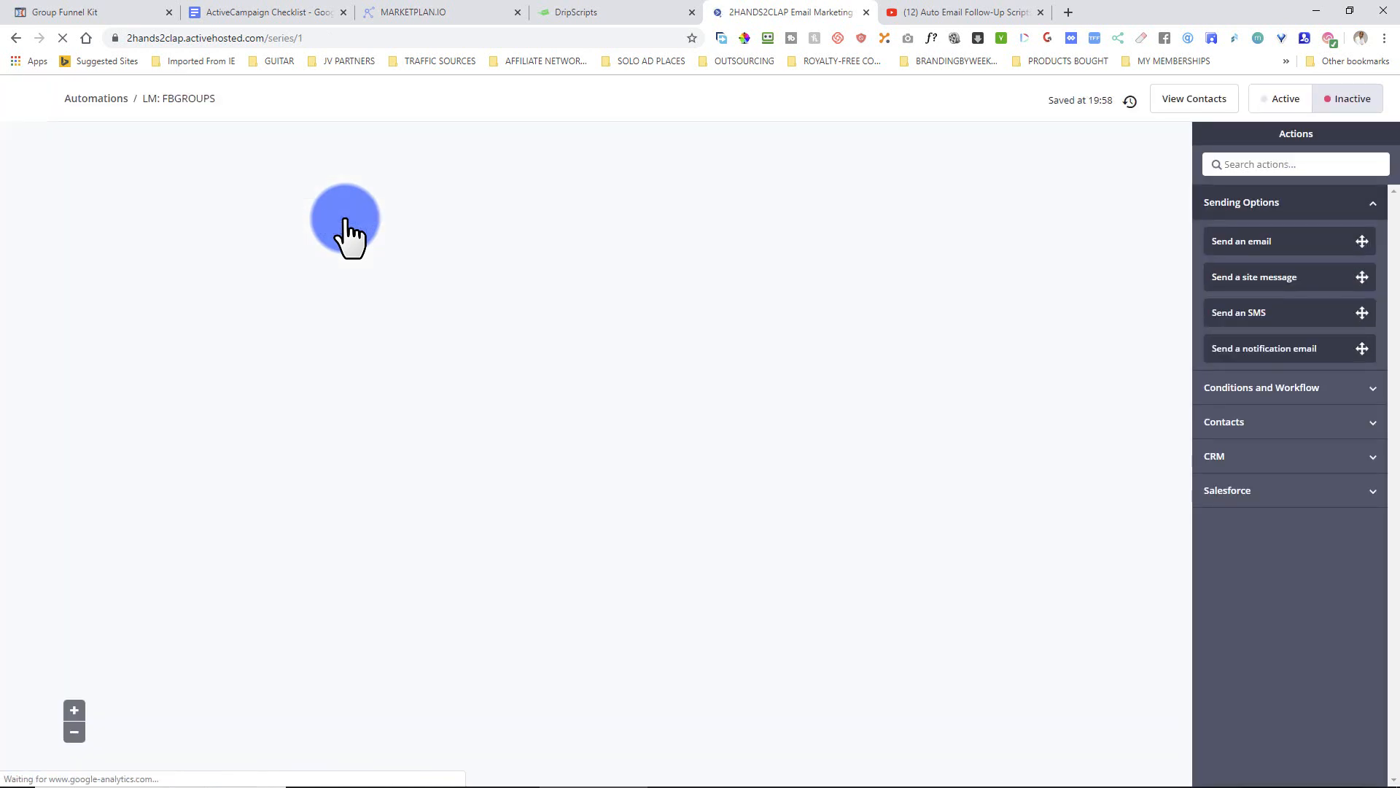
click(593, 289)
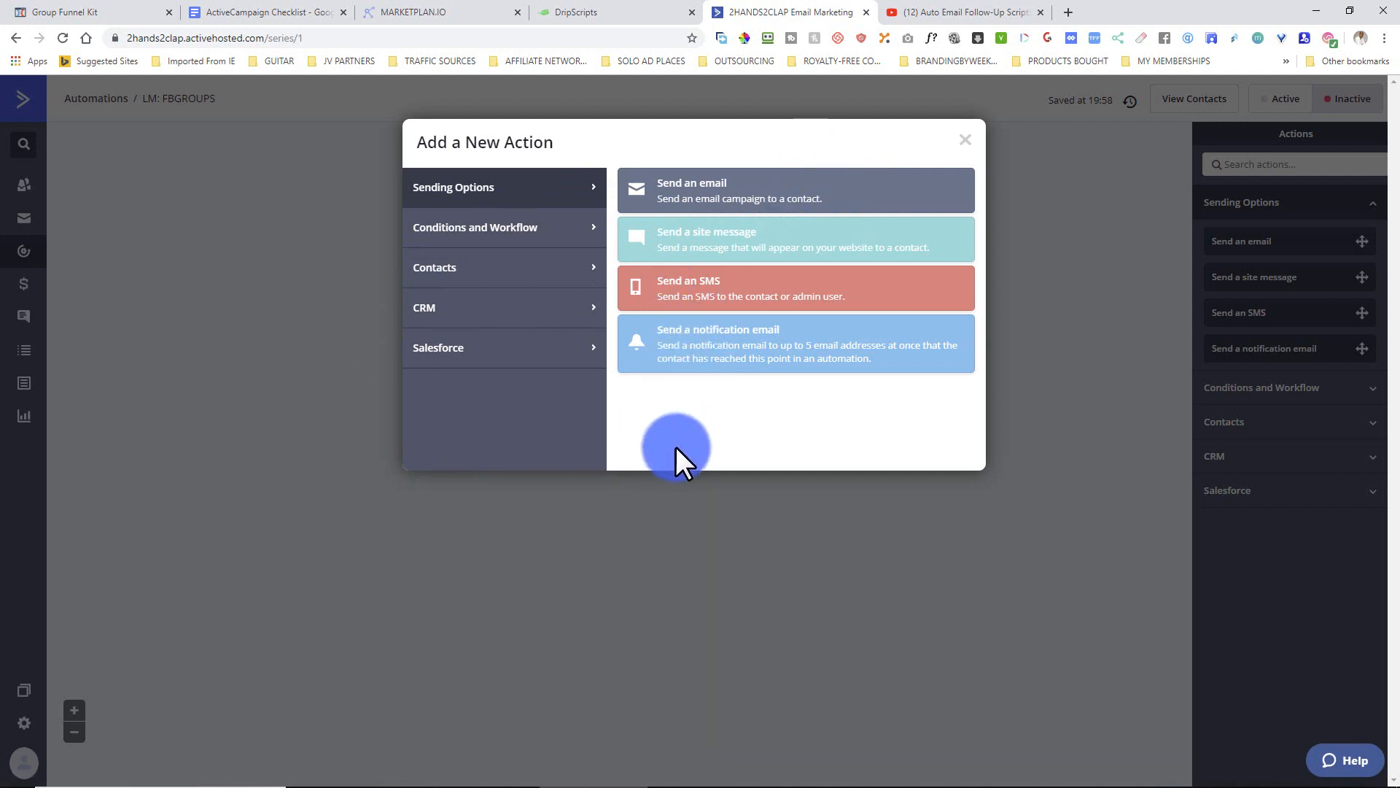
click(705, 198)
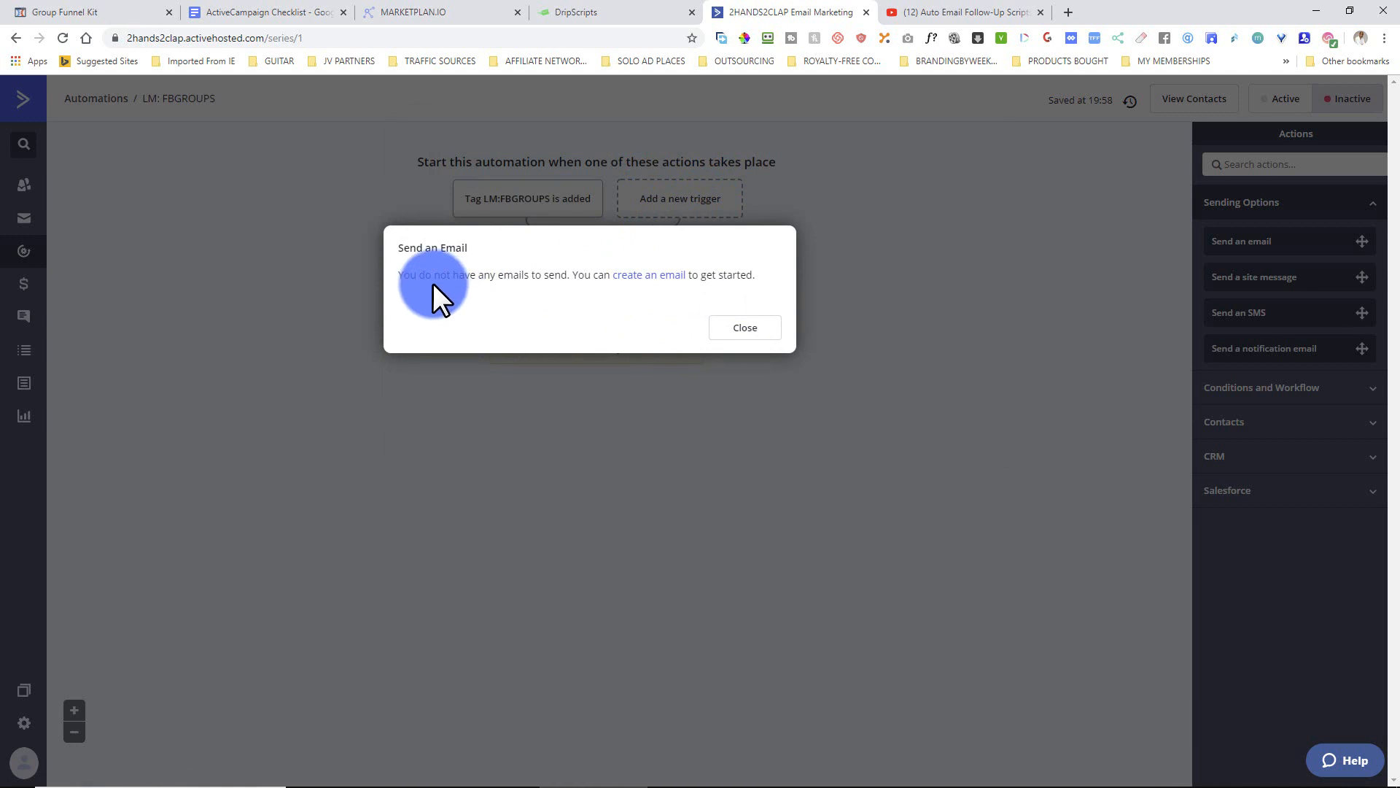
click(650, 276)
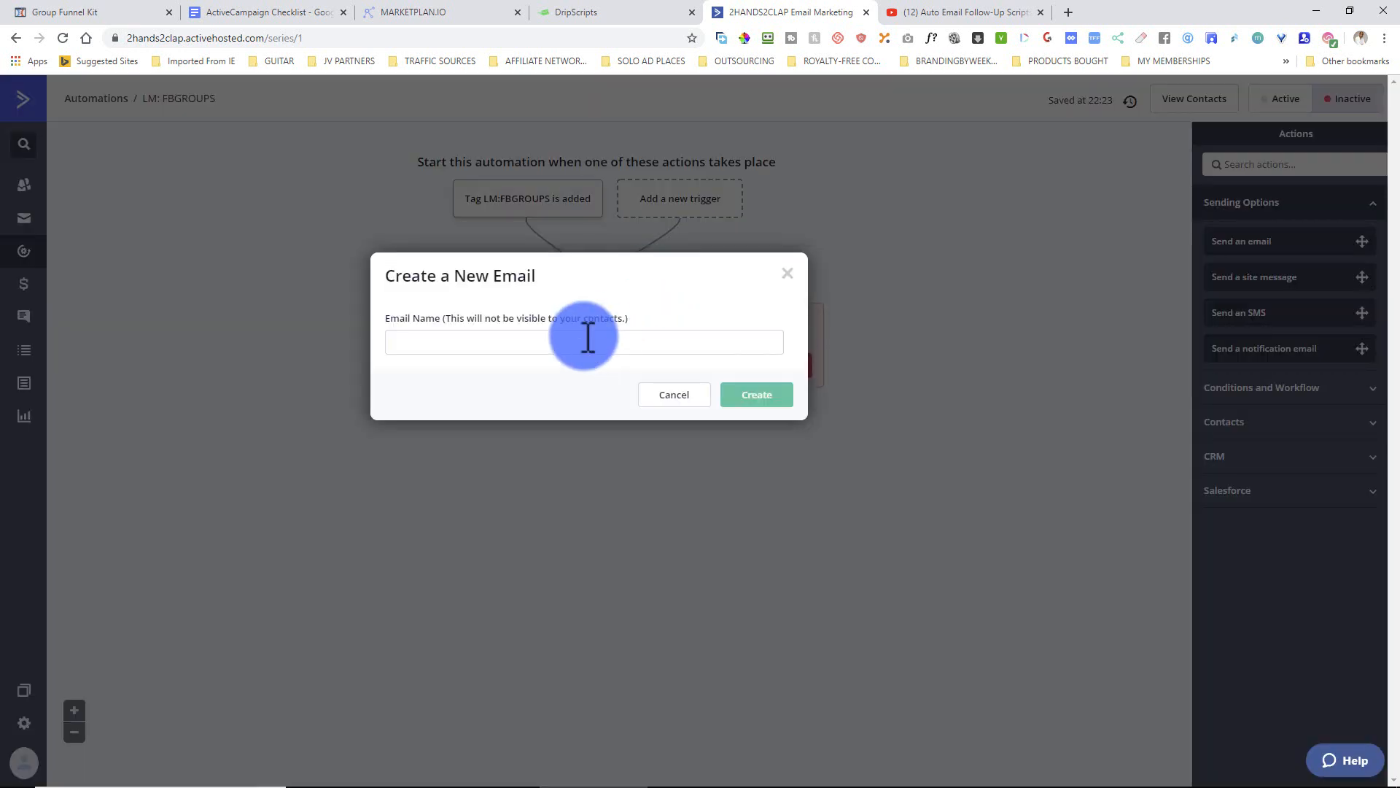
click(587, 342)
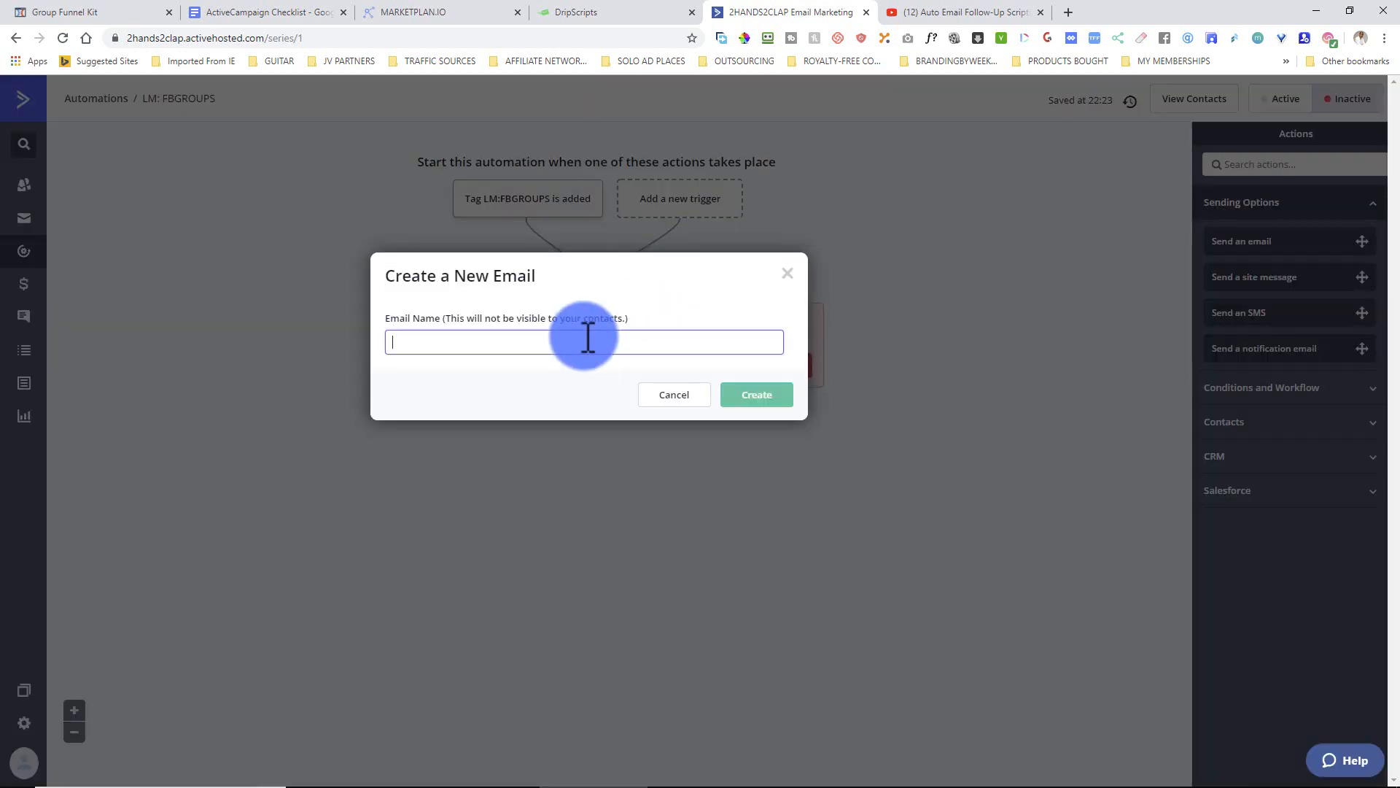
click(431, 12)
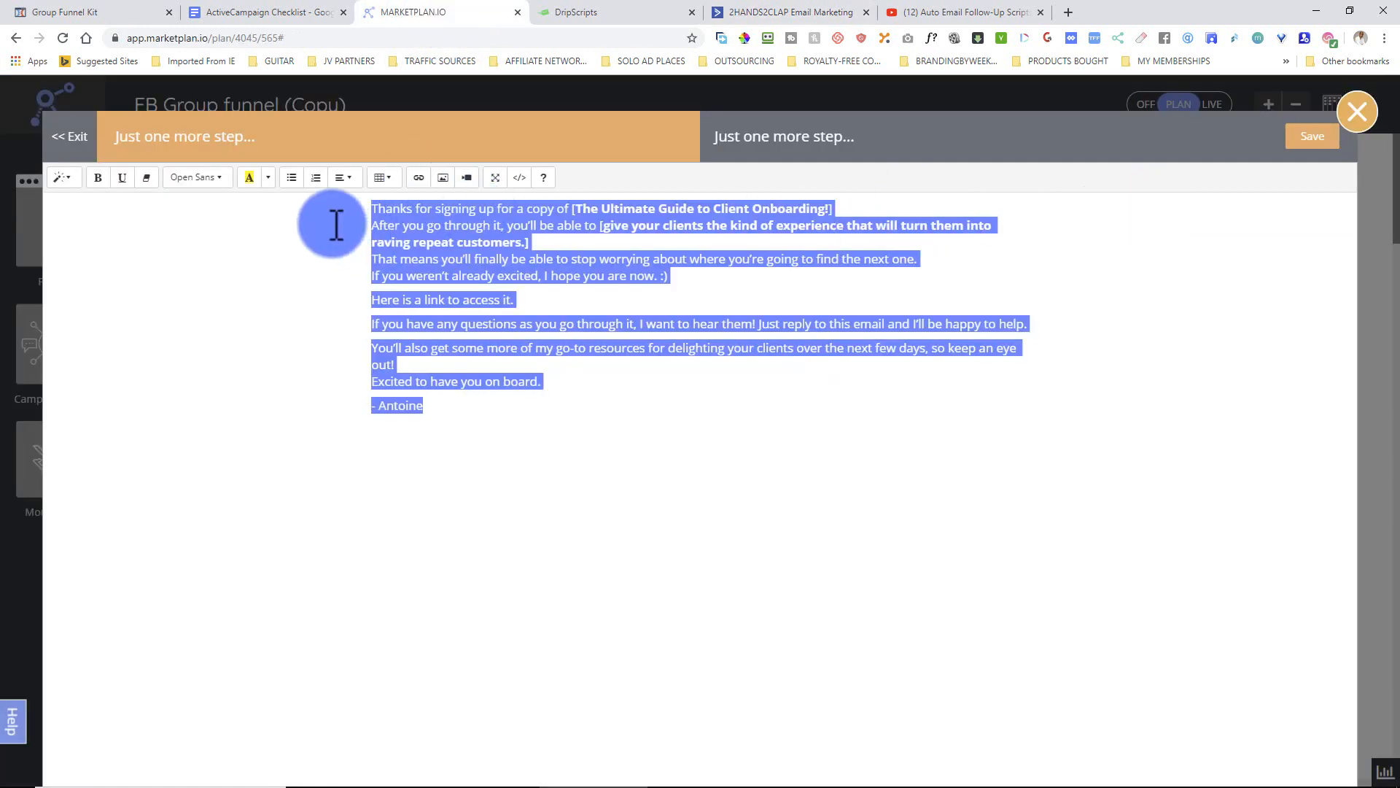
click(1354, 114)
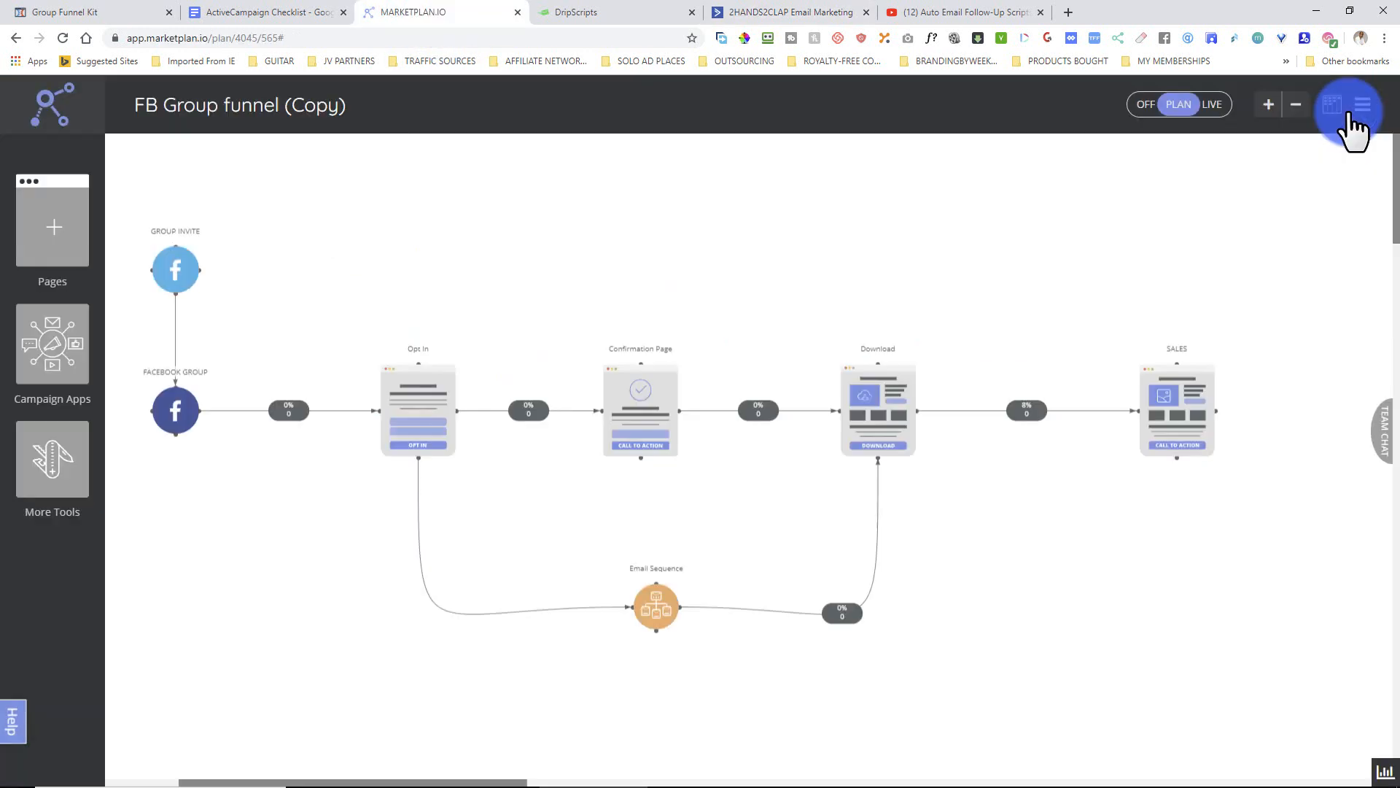
double_click(648, 604)
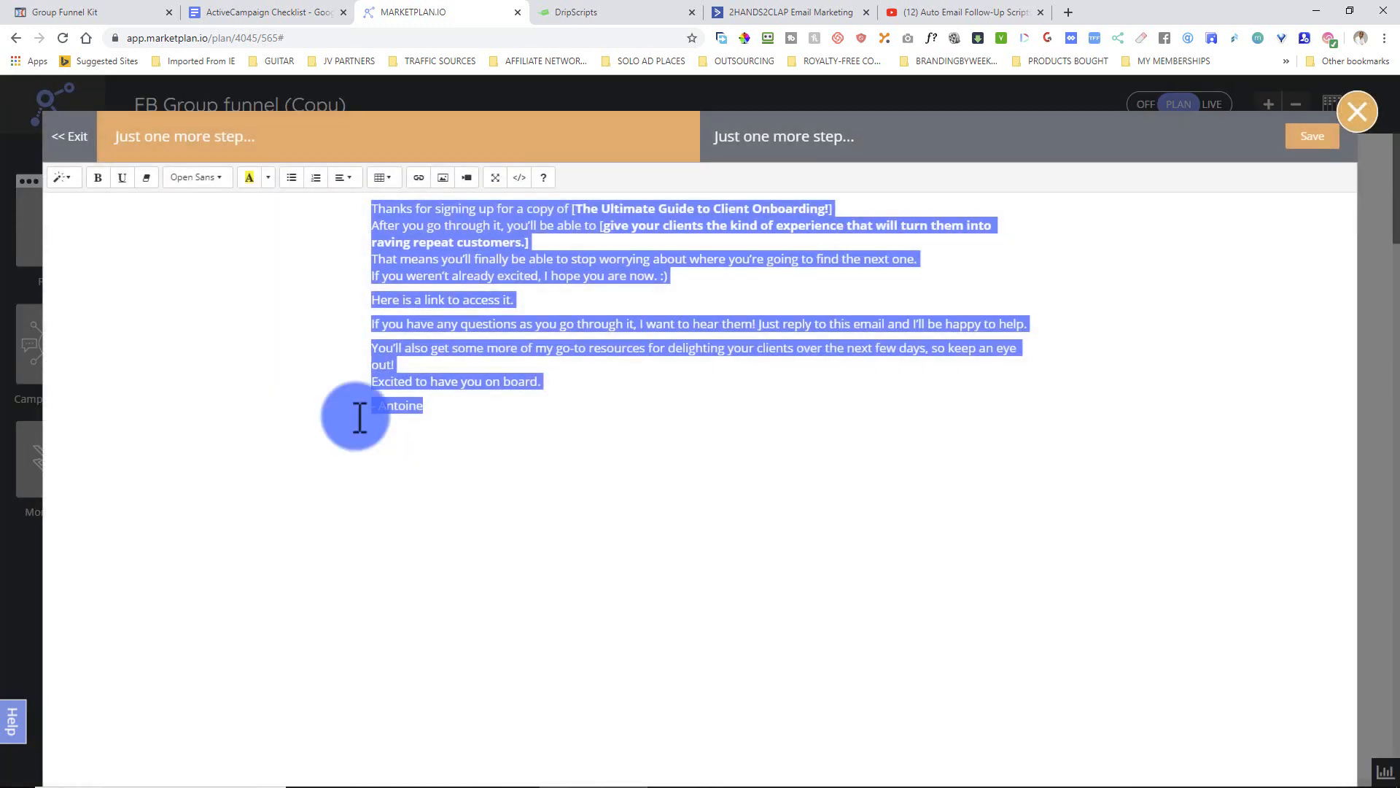
click(69, 137)
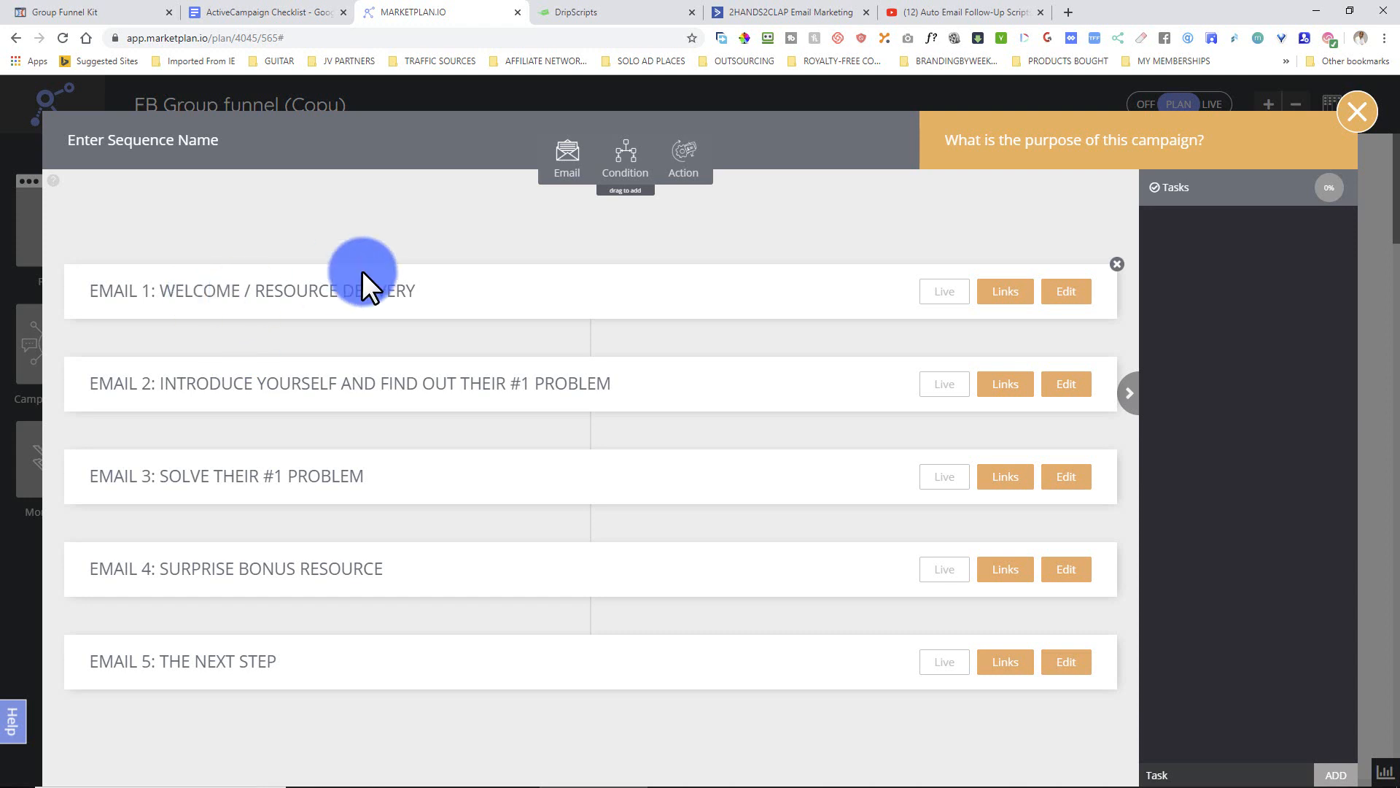
click(1054, 294)
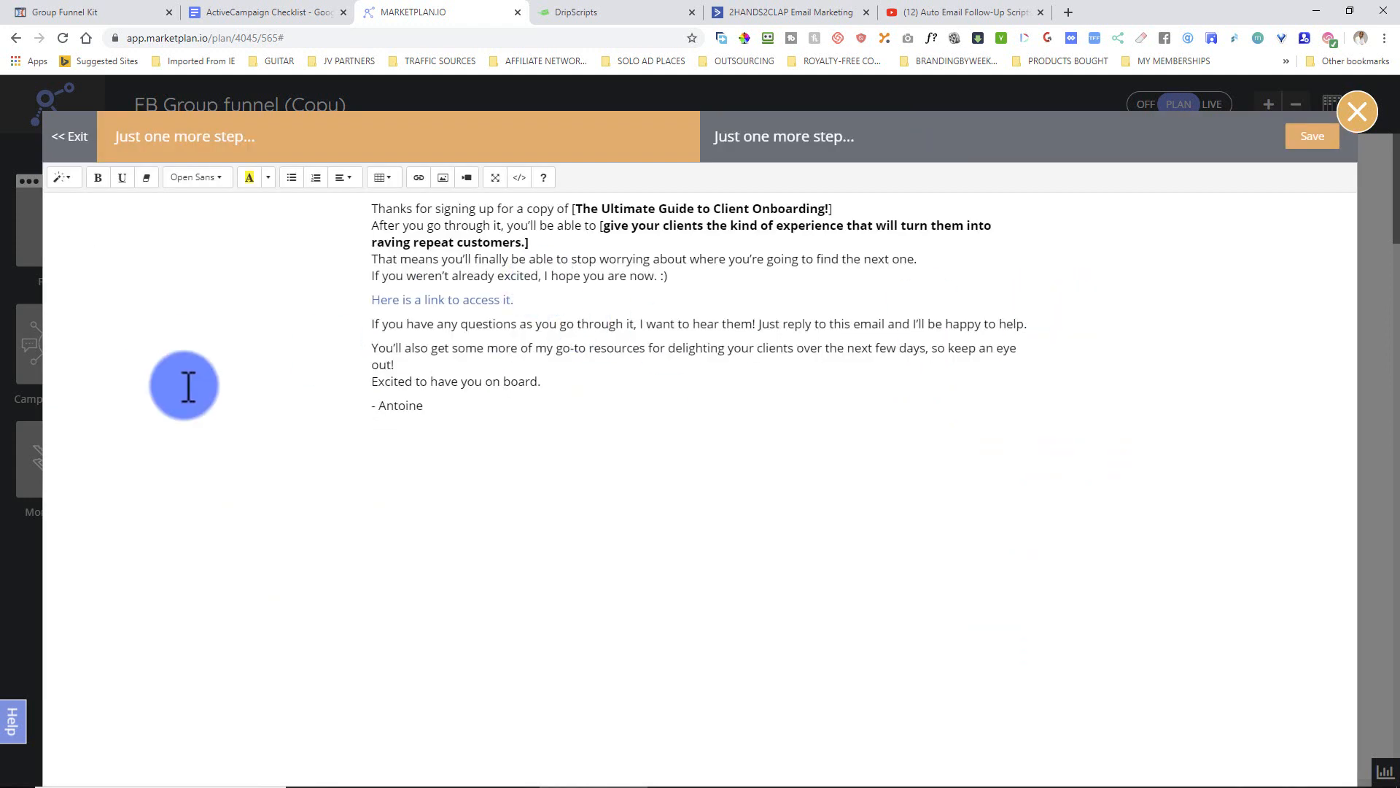
triple_click(209, 139)
right_click(208, 139)
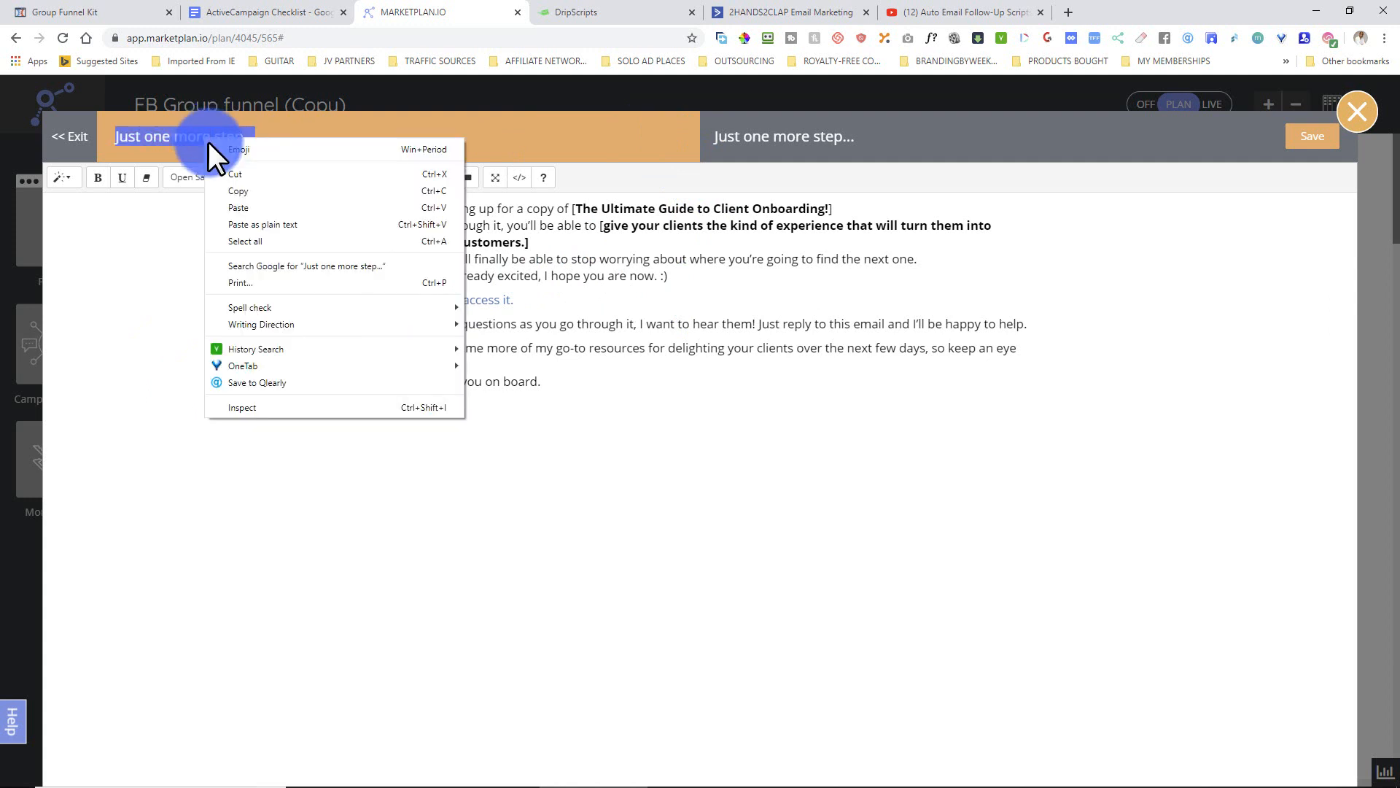
click(229, 185)
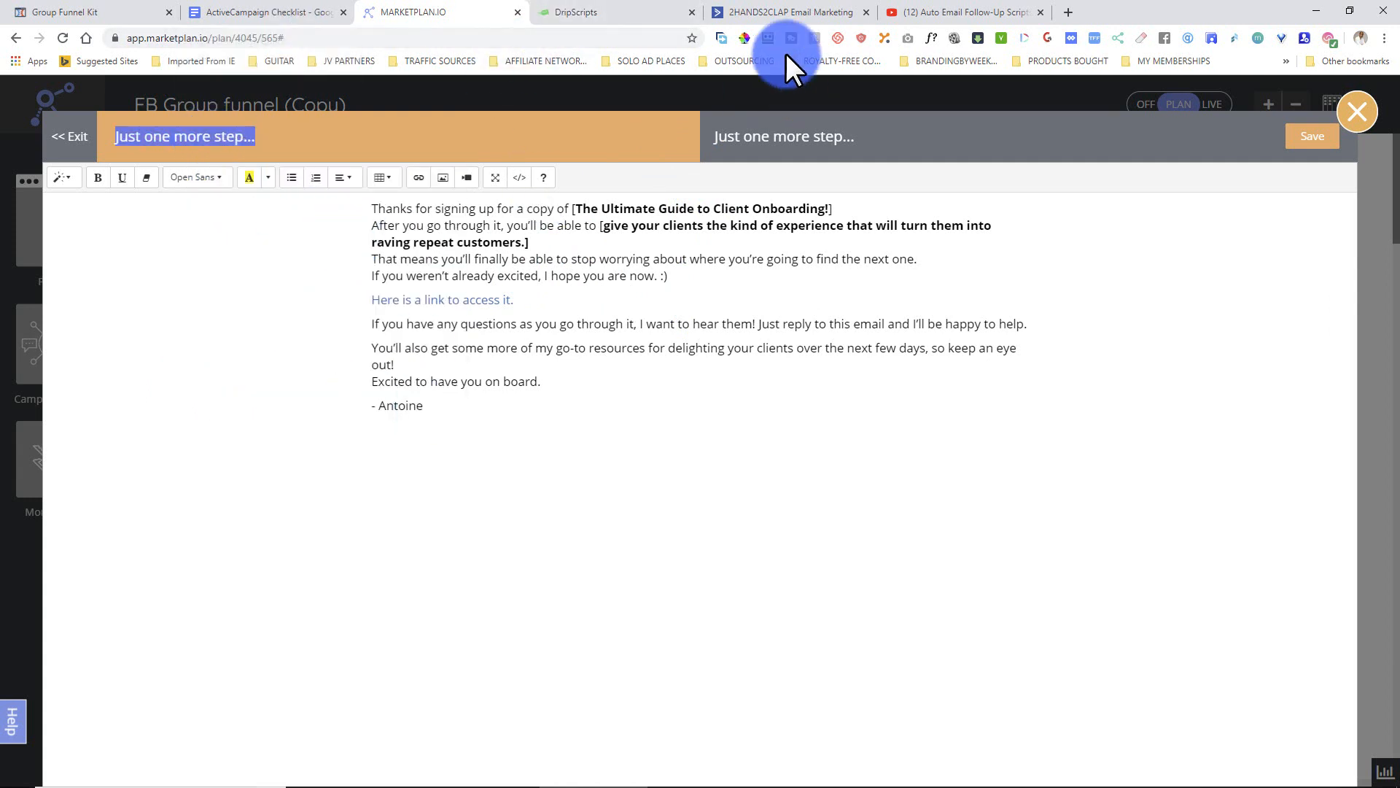
click(765, 7)
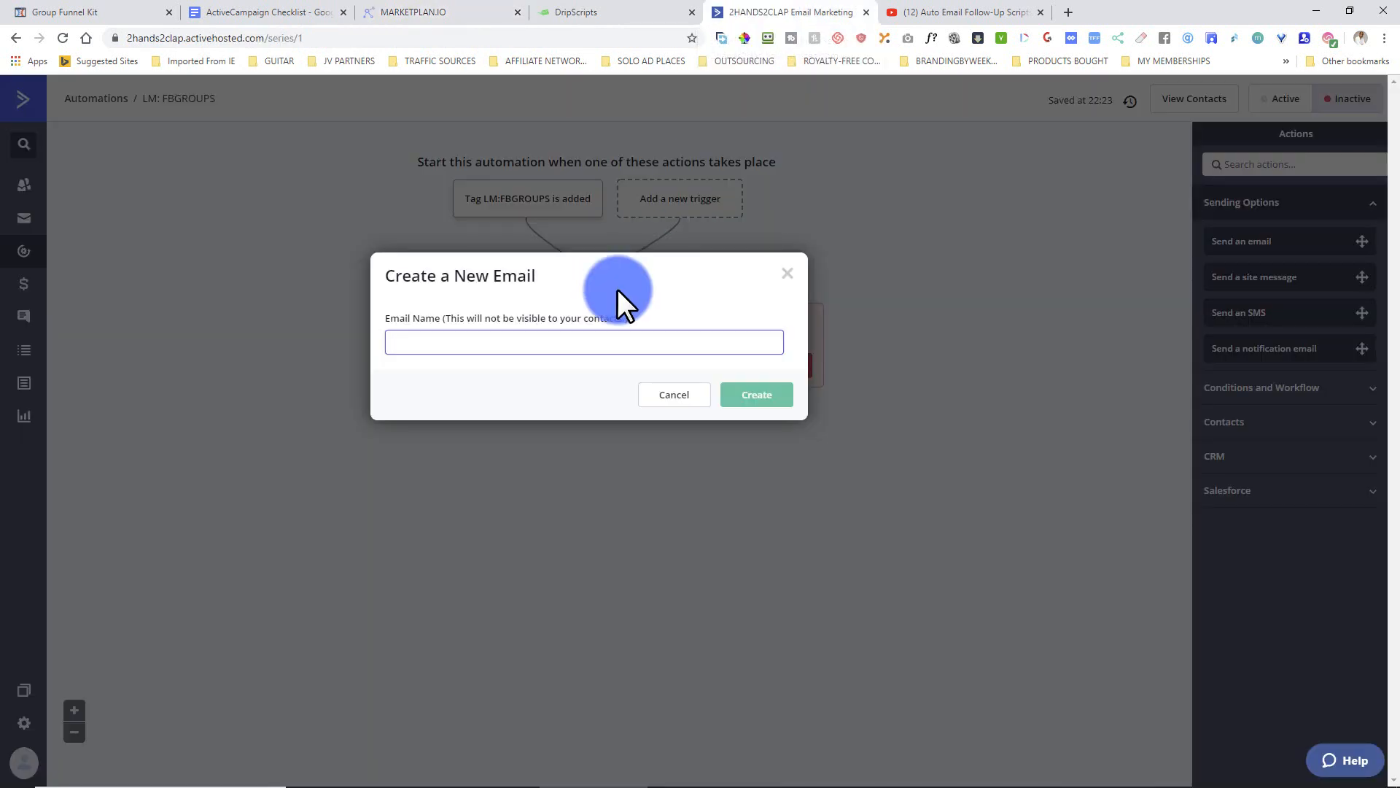
click(484, 344)
right_click(478, 348)
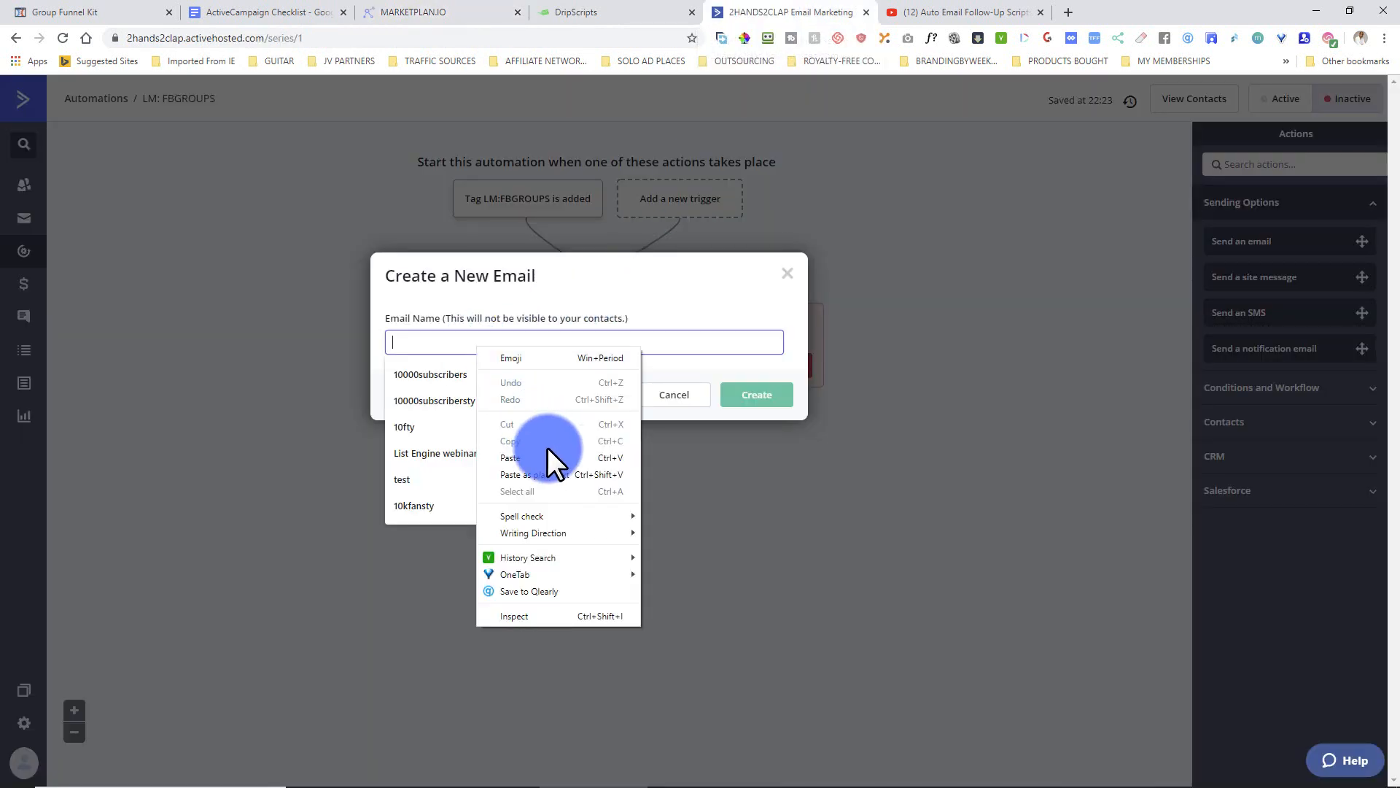
click(435, 3)
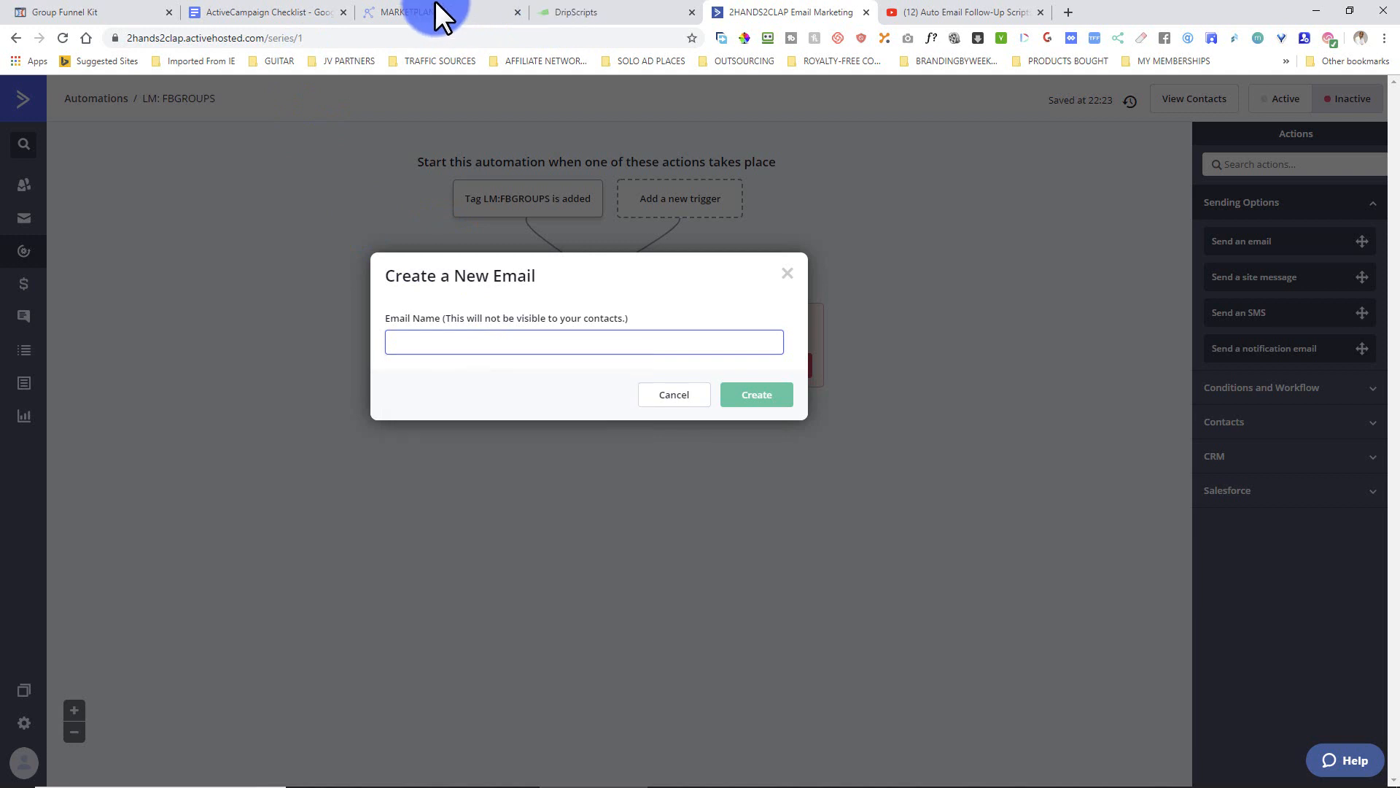
Copy the title "EMAIL 1: WELCOME / RESOURCE DELIVERY" from the MarketPlan sequence and create the ActiveCampaign email under that name.
click(435, 2)
click(69, 138)
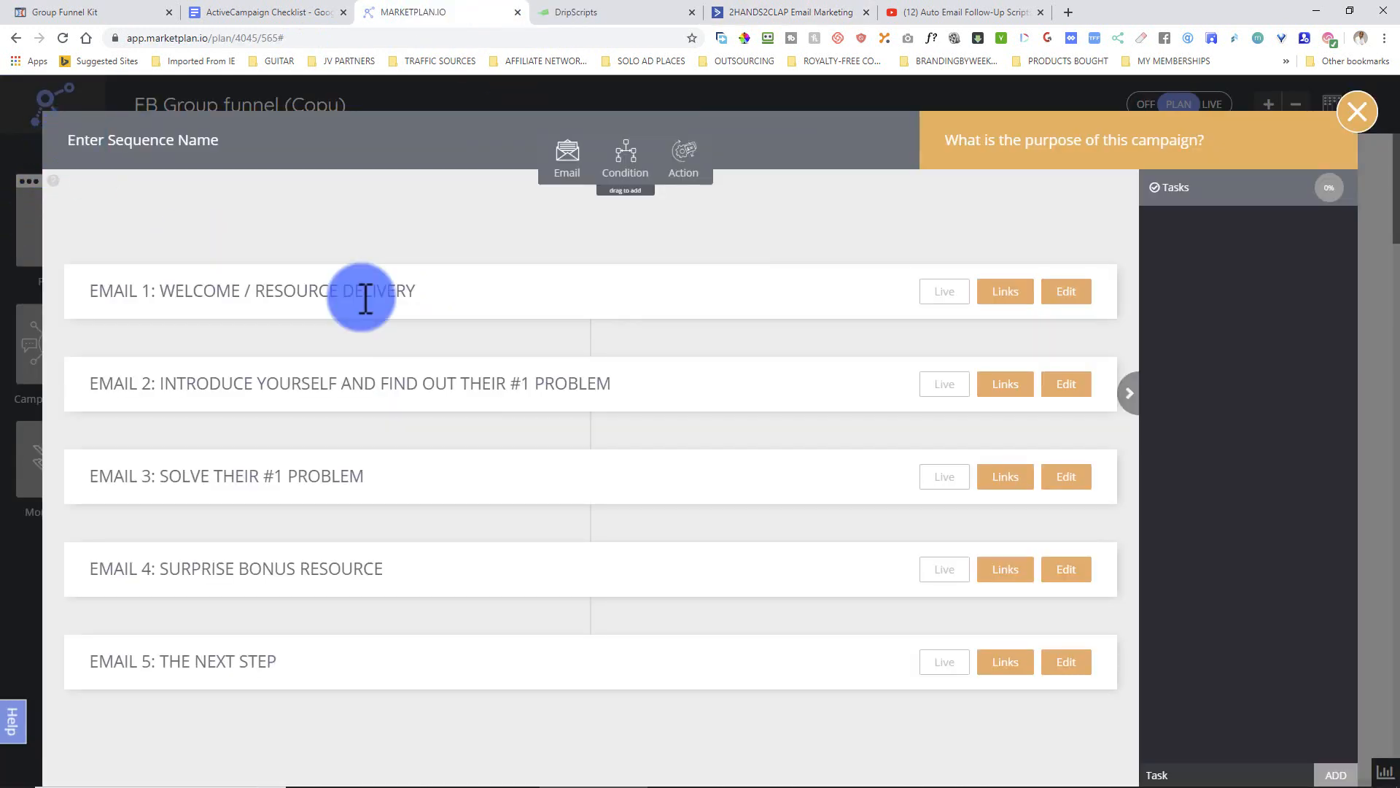
double_click(301, 292)
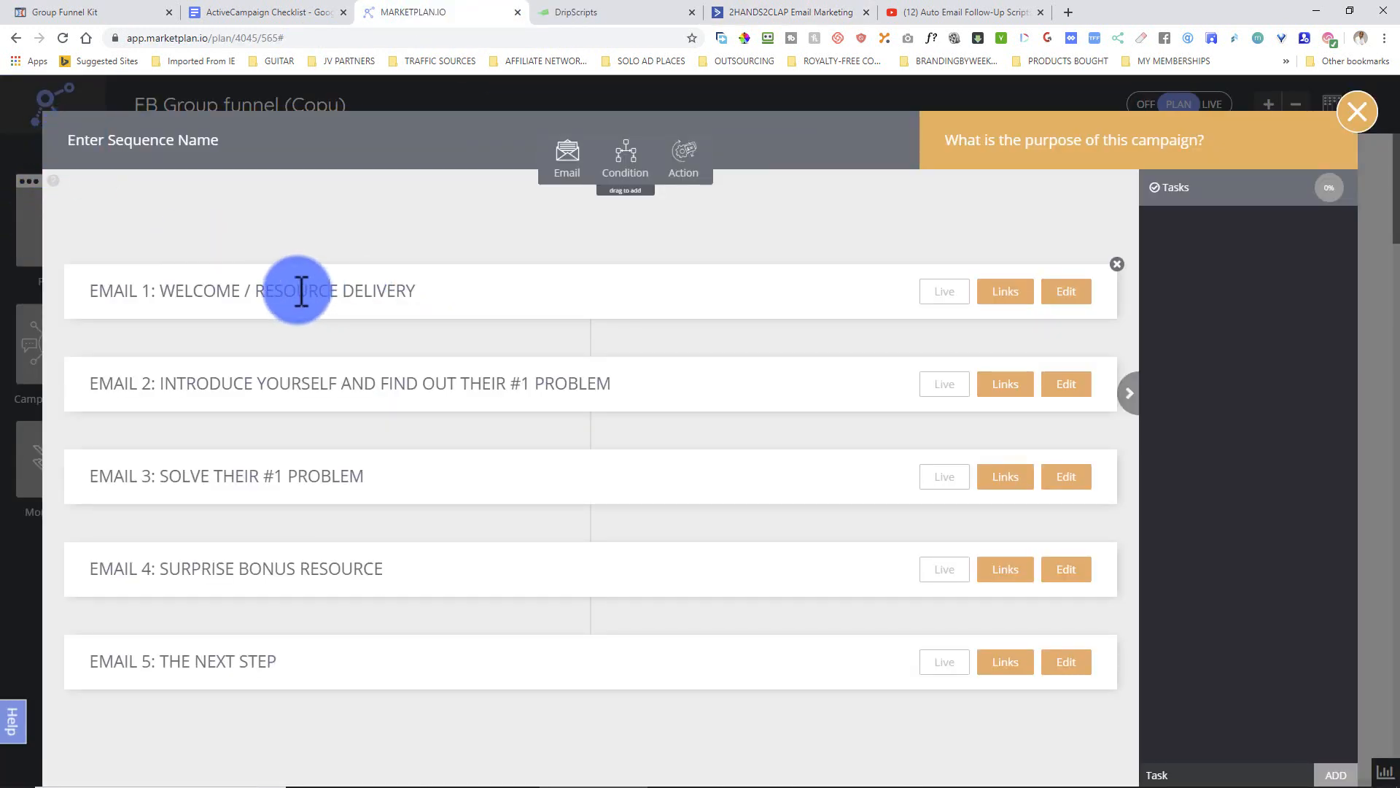
drag(416, 292, 88, 288)
right_click(94, 285)
click(125, 350)
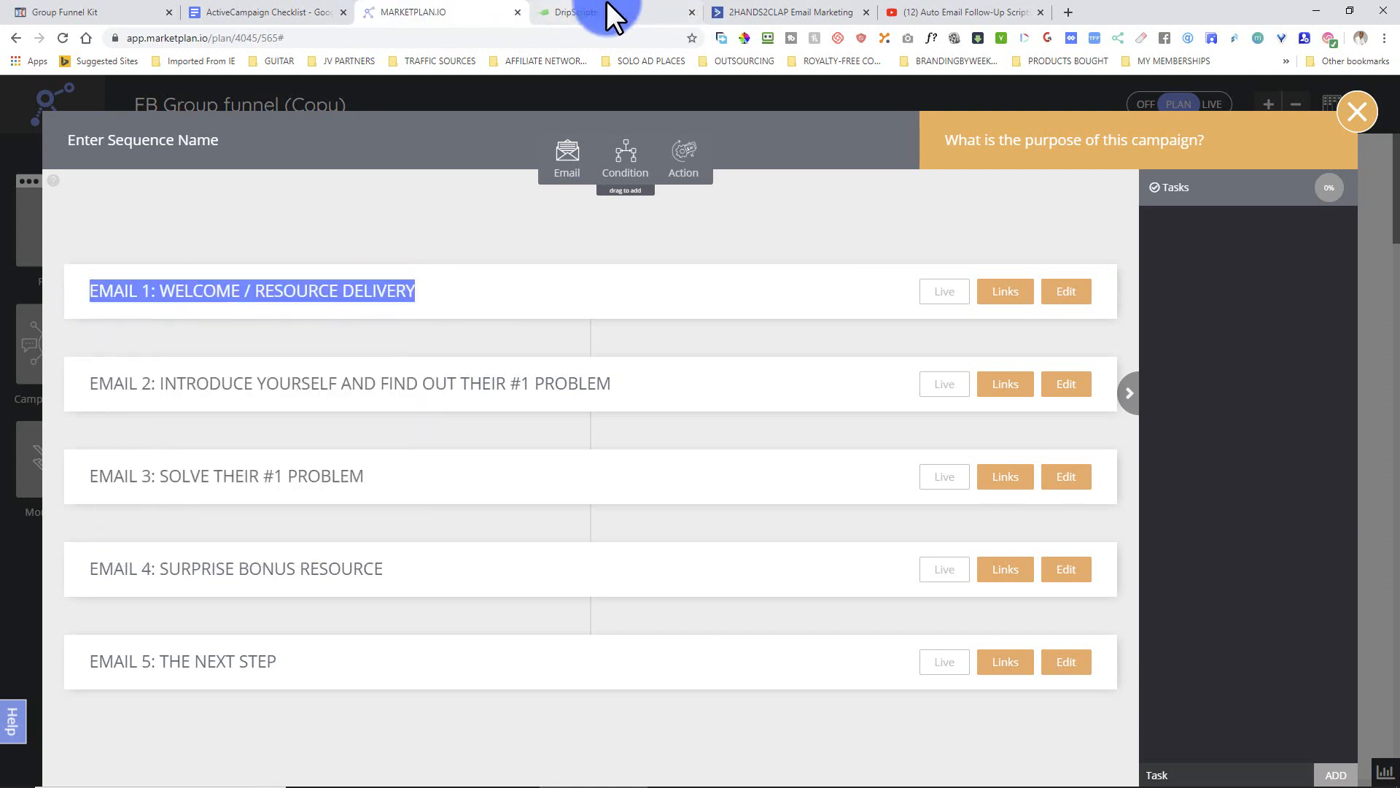
click(738, 11)
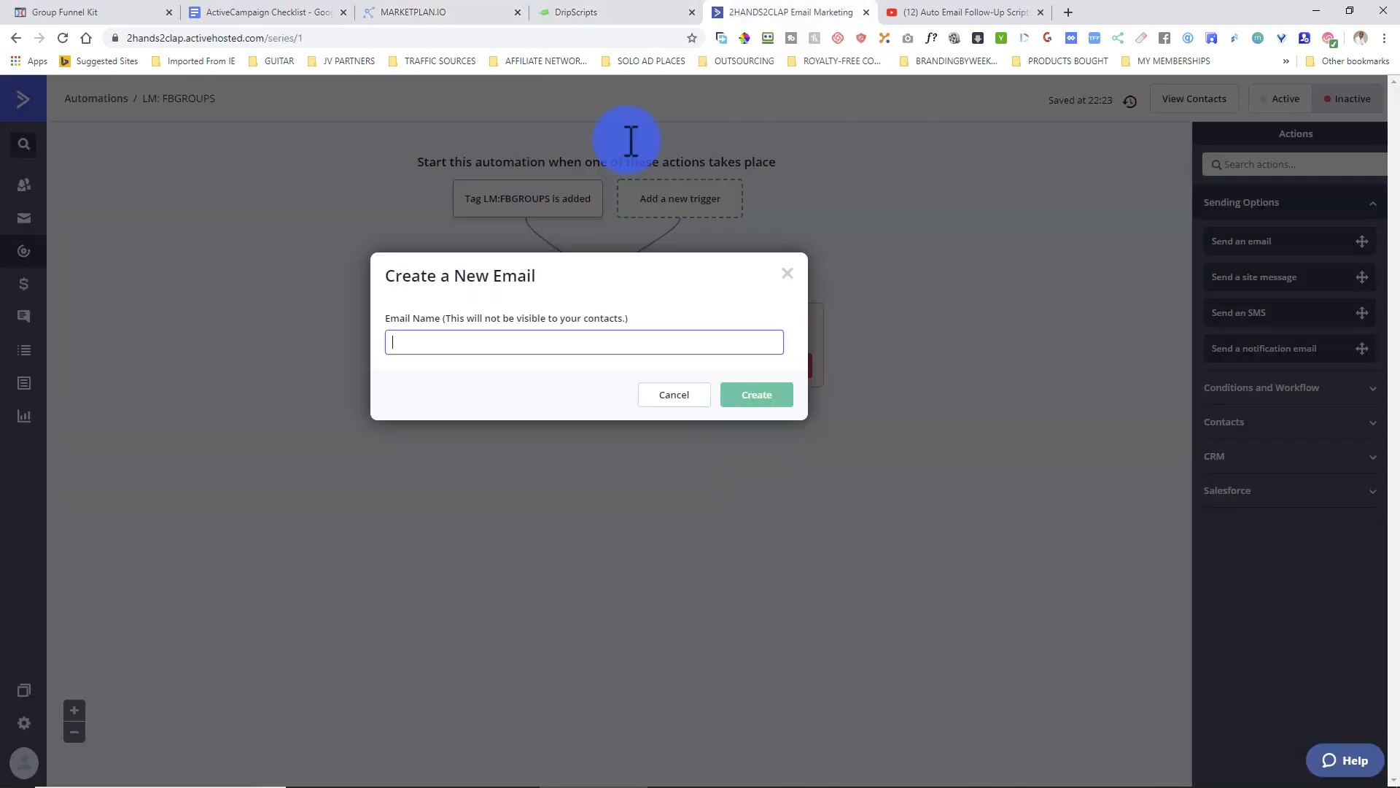
click(457, 339)
right_click(457, 340)
click(505, 461)
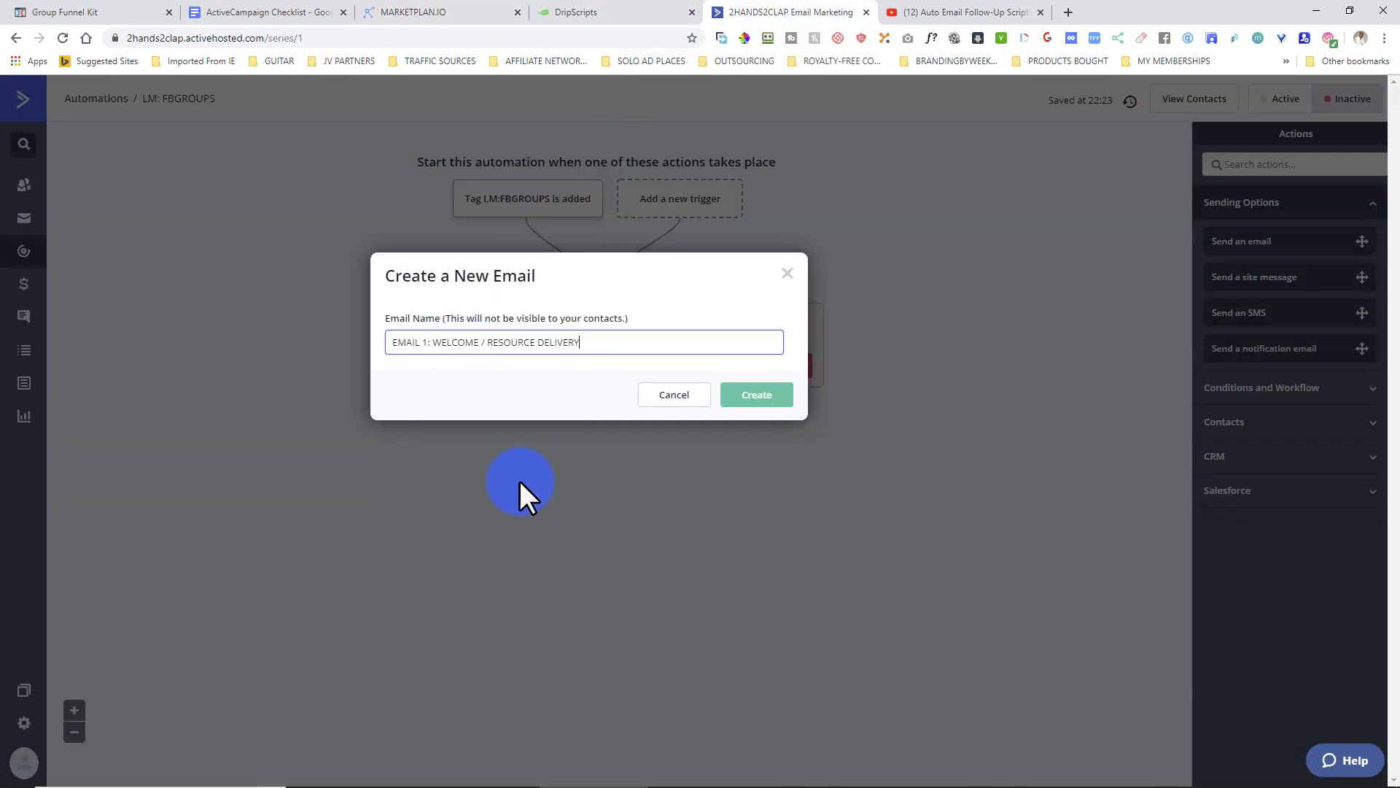
click(753, 403)
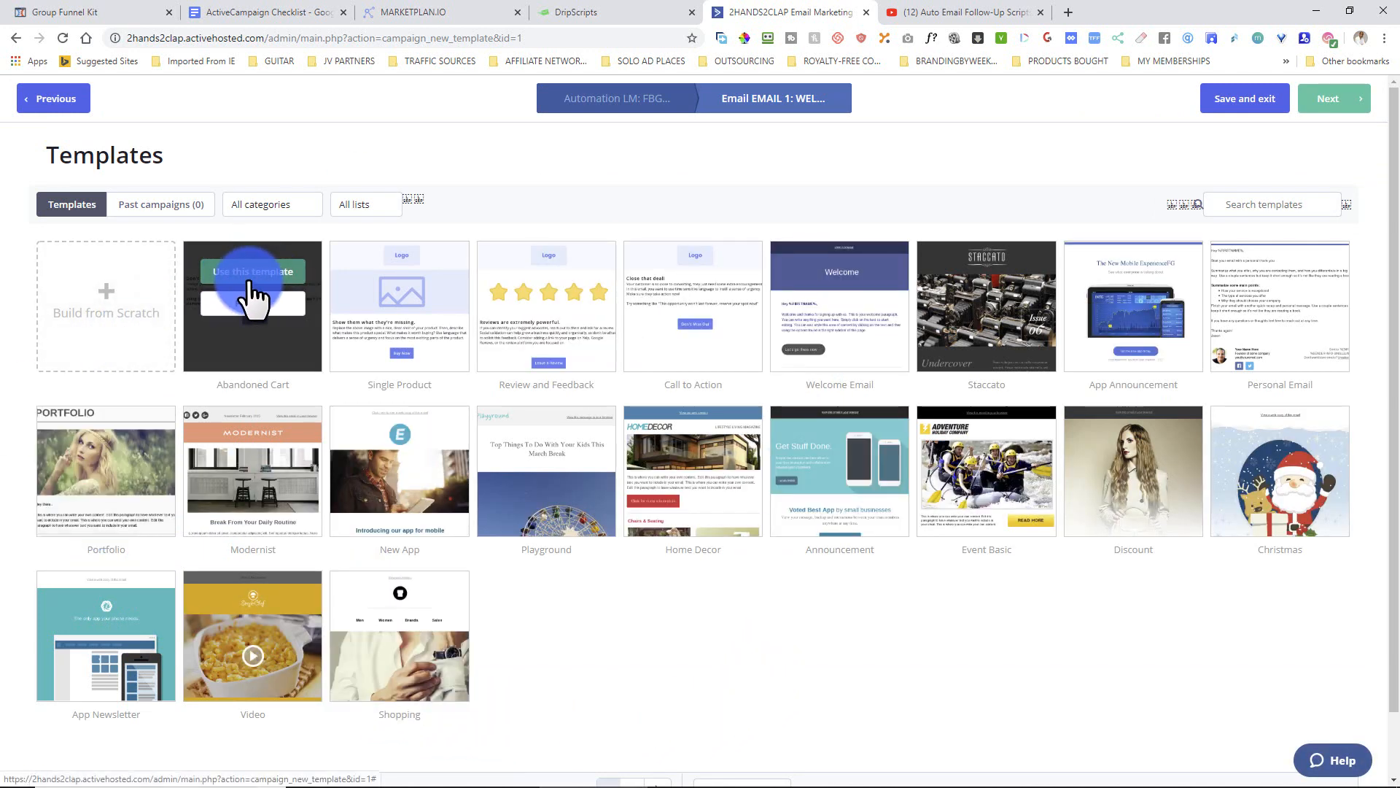
Choose the Abandoned Cart template for the email, and copy the subject "Just one more step..." from the Email 1 script in MarketPlan.
click(251, 271)
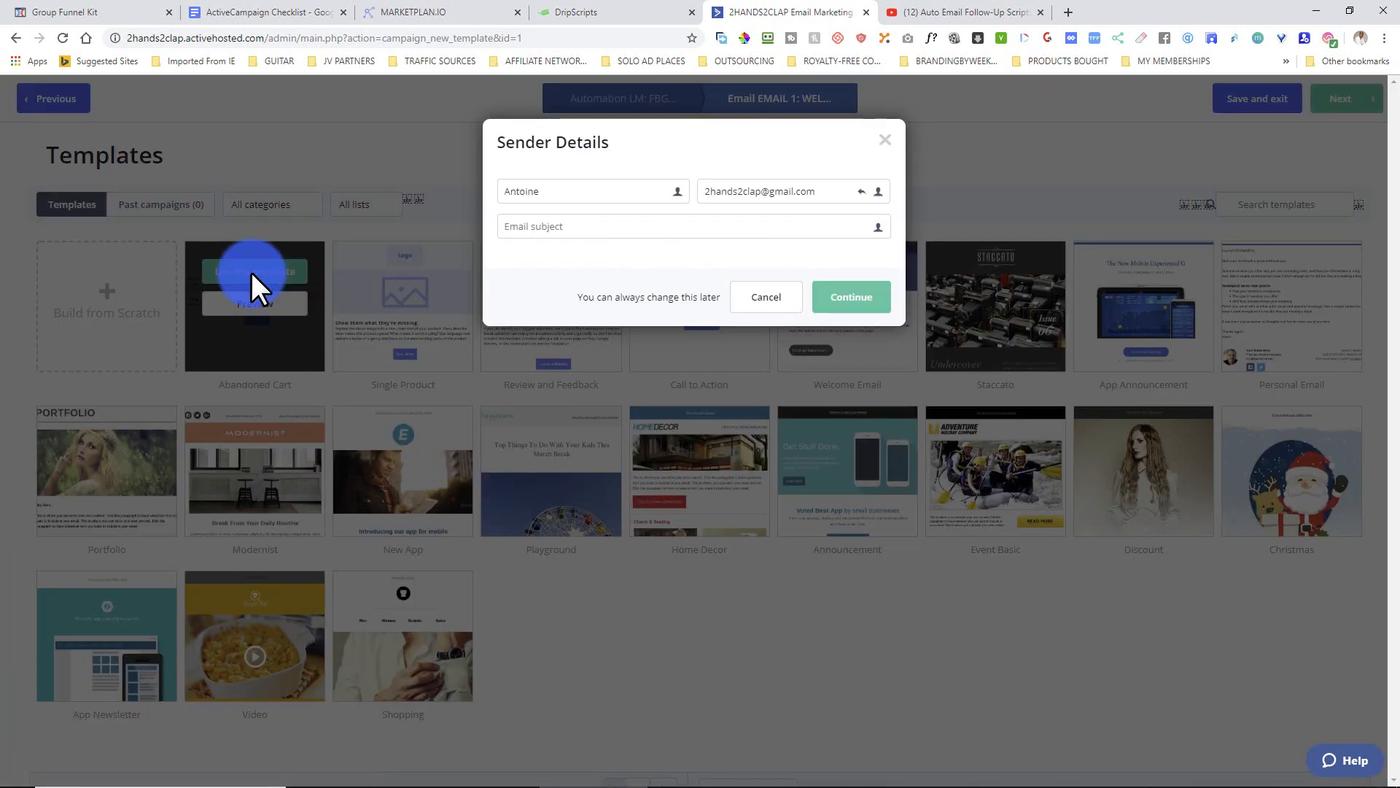
click(549, 225)
right_click(548, 225)
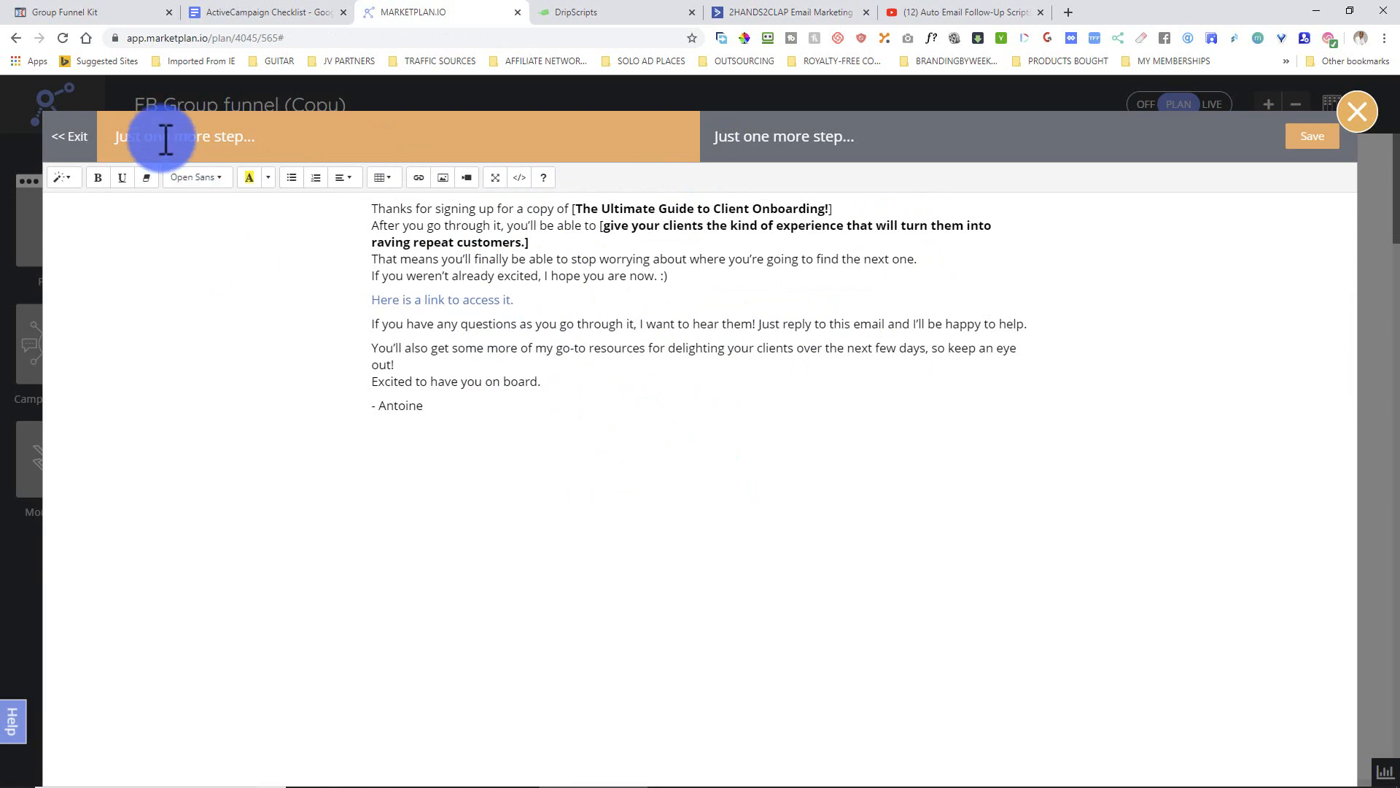
triple_click(166, 138)
right_click(164, 139)
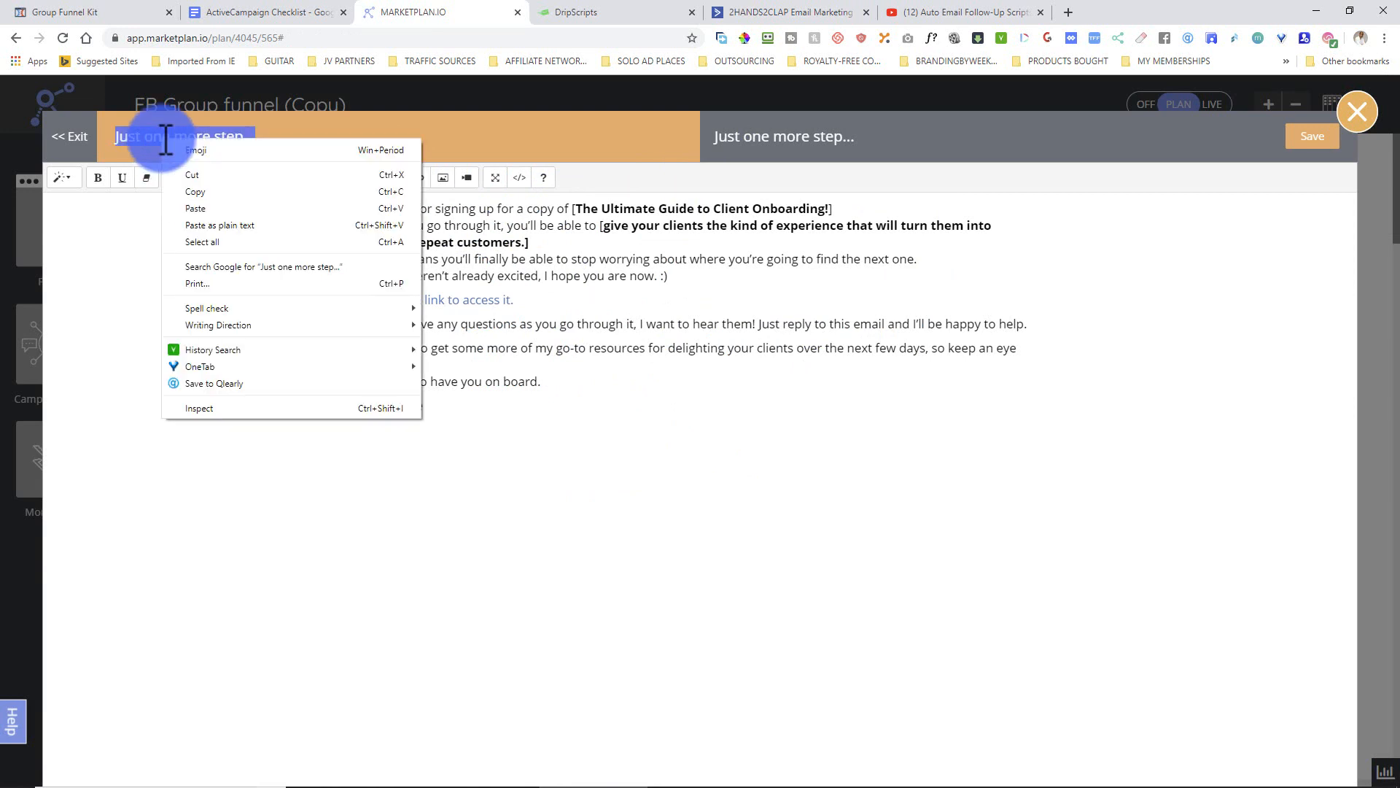
click(191, 189)
Switch back to ActiveCampaign, paste "Just one more step..." as the email subject, and continue to the email designer.
click(759, 11)
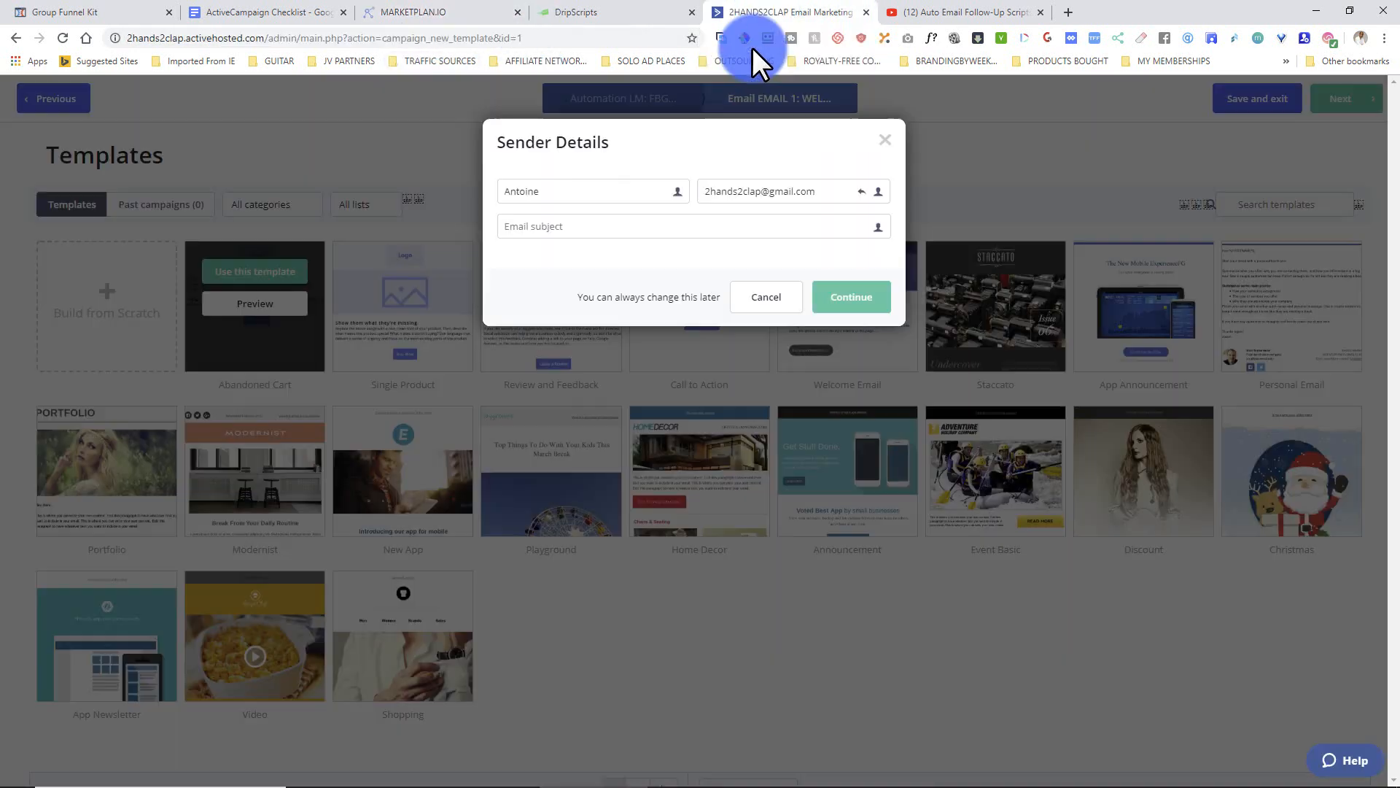
click(641, 224)
right_click(647, 226)
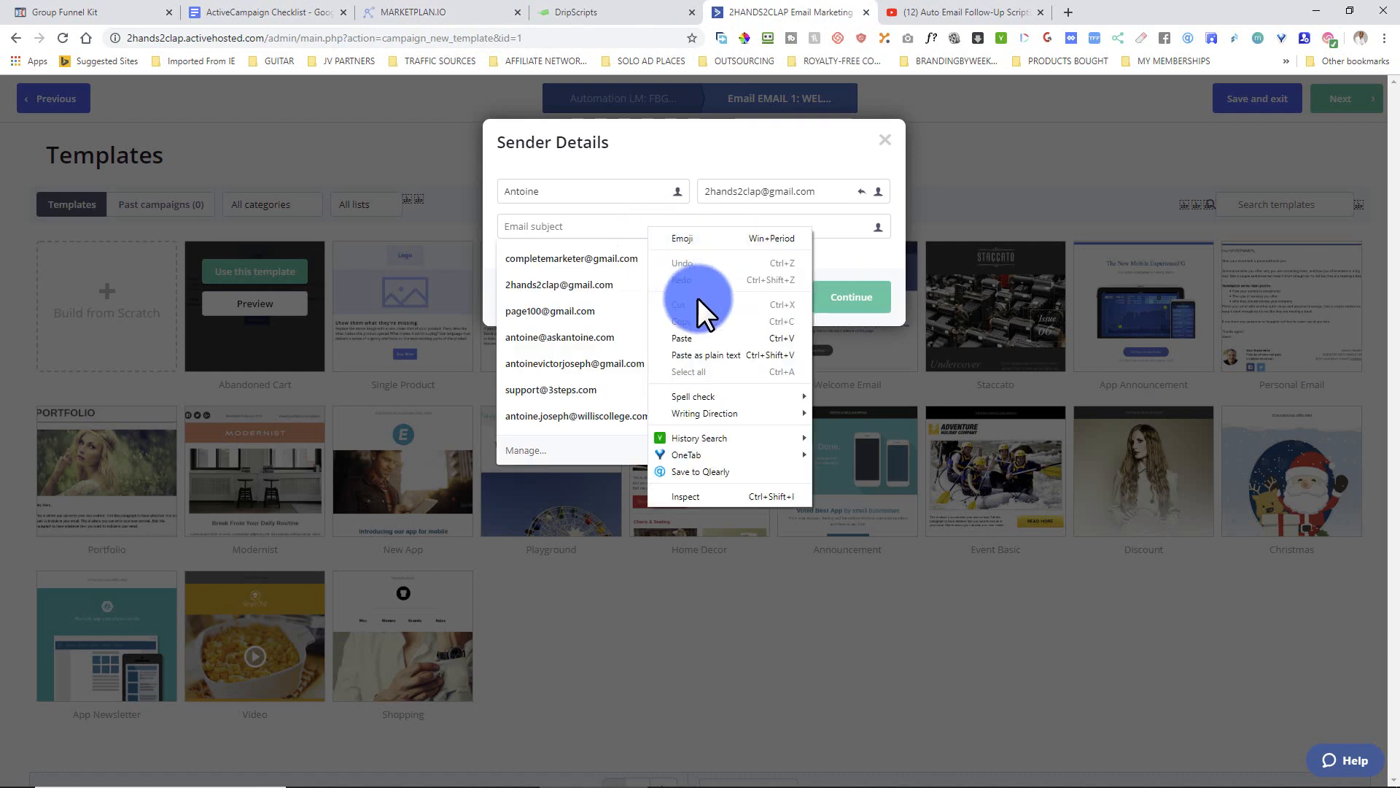
click(716, 355)
click(842, 297)
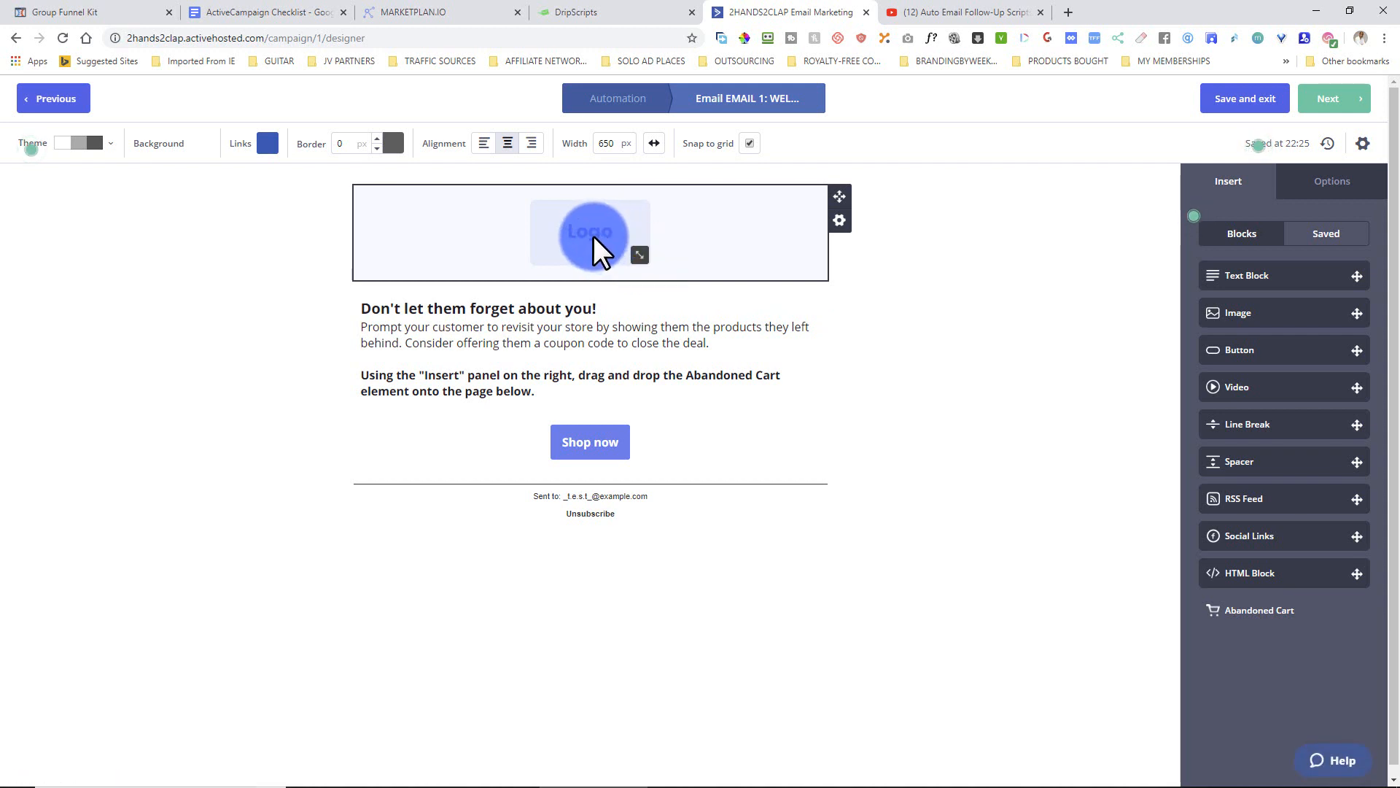
Upload Groupfunnelkitlogo2.png from the GROUPFUNNELKIT Images folder and use it in place of the email's logo placeholder.
click(604, 251)
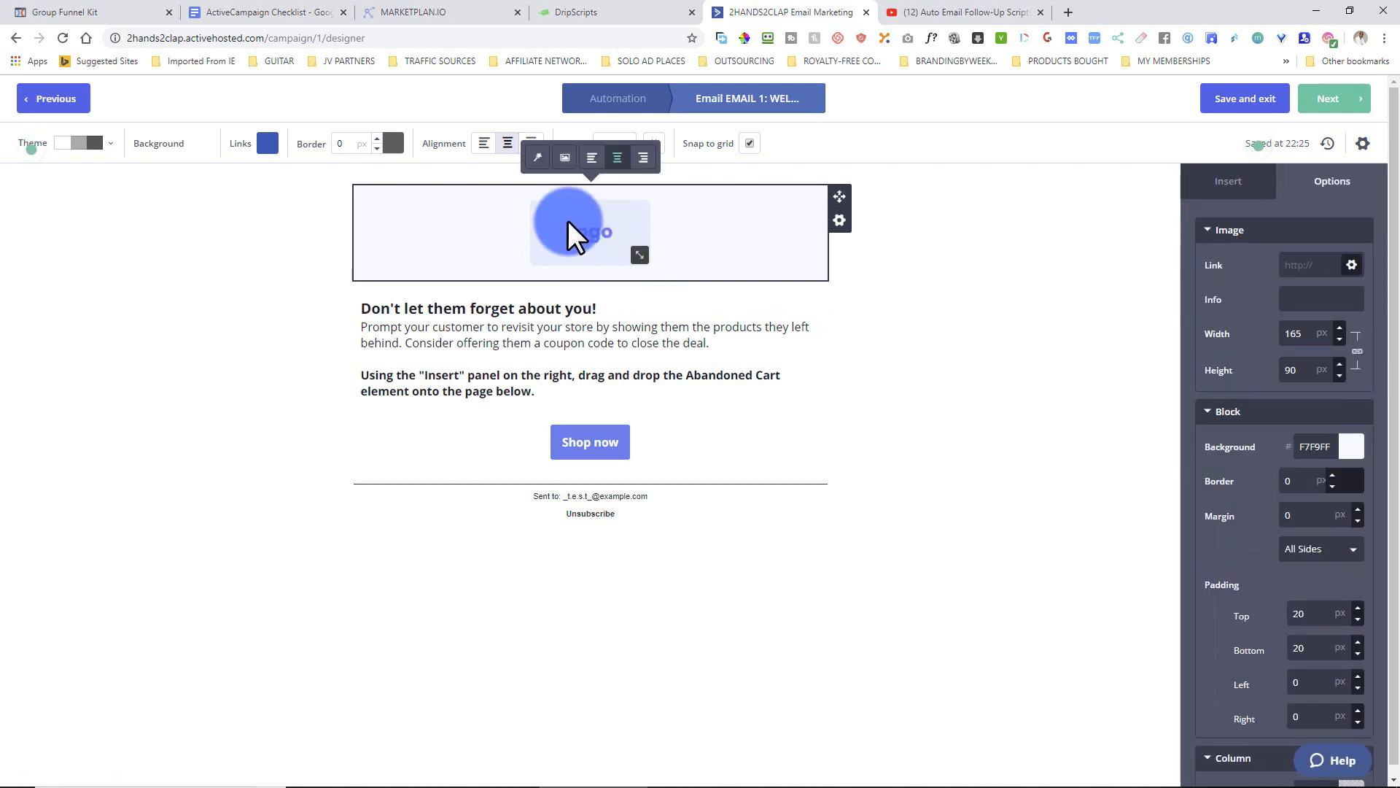
click(563, 162)
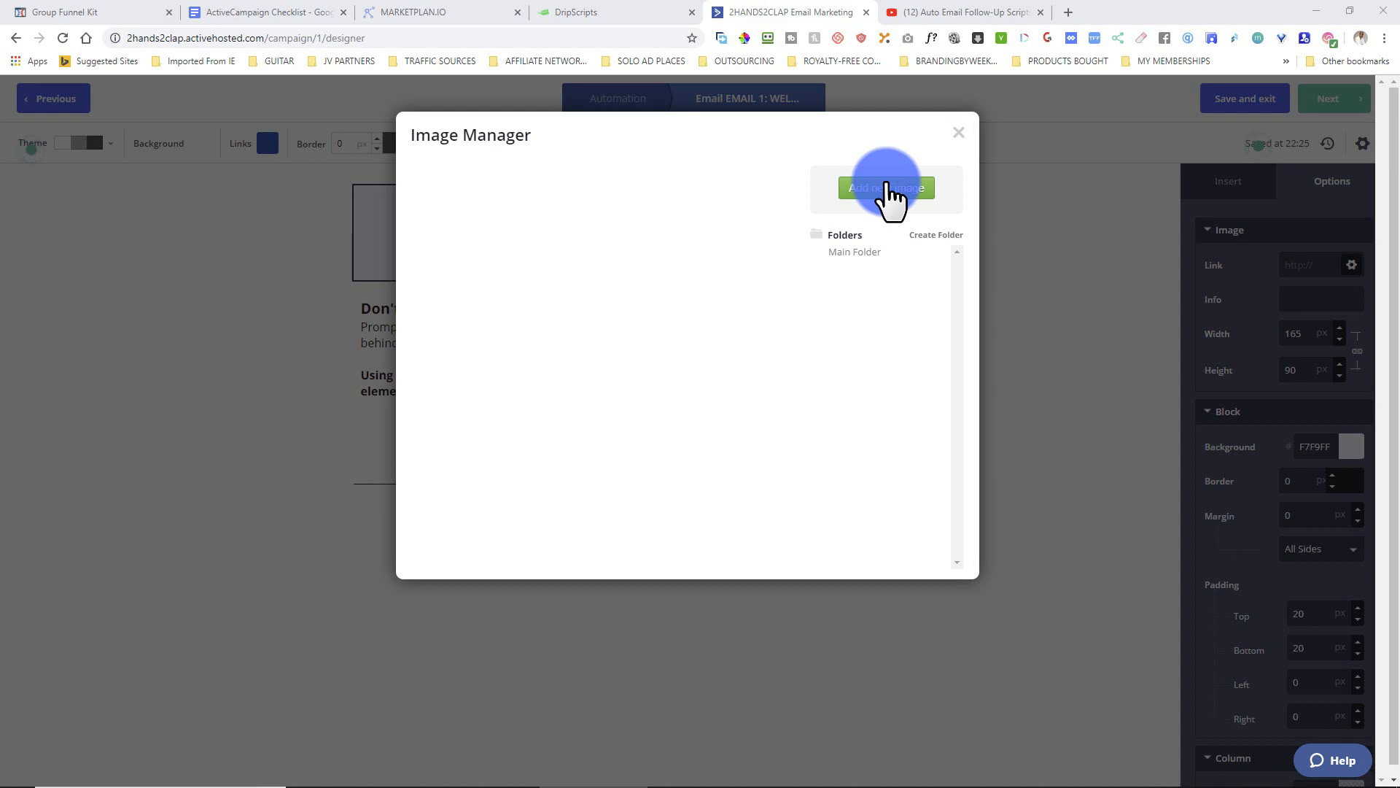
click(887, 188)
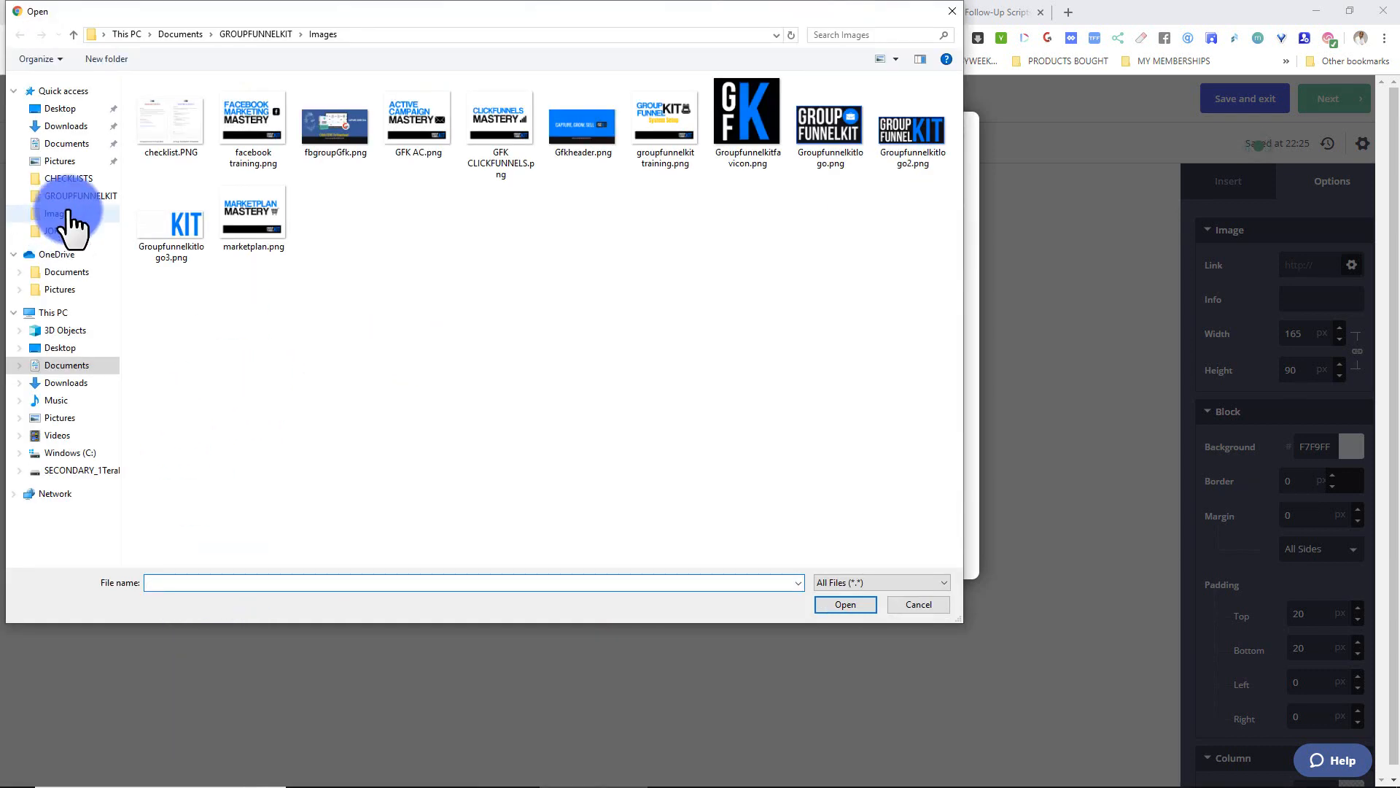
click(892, 136)
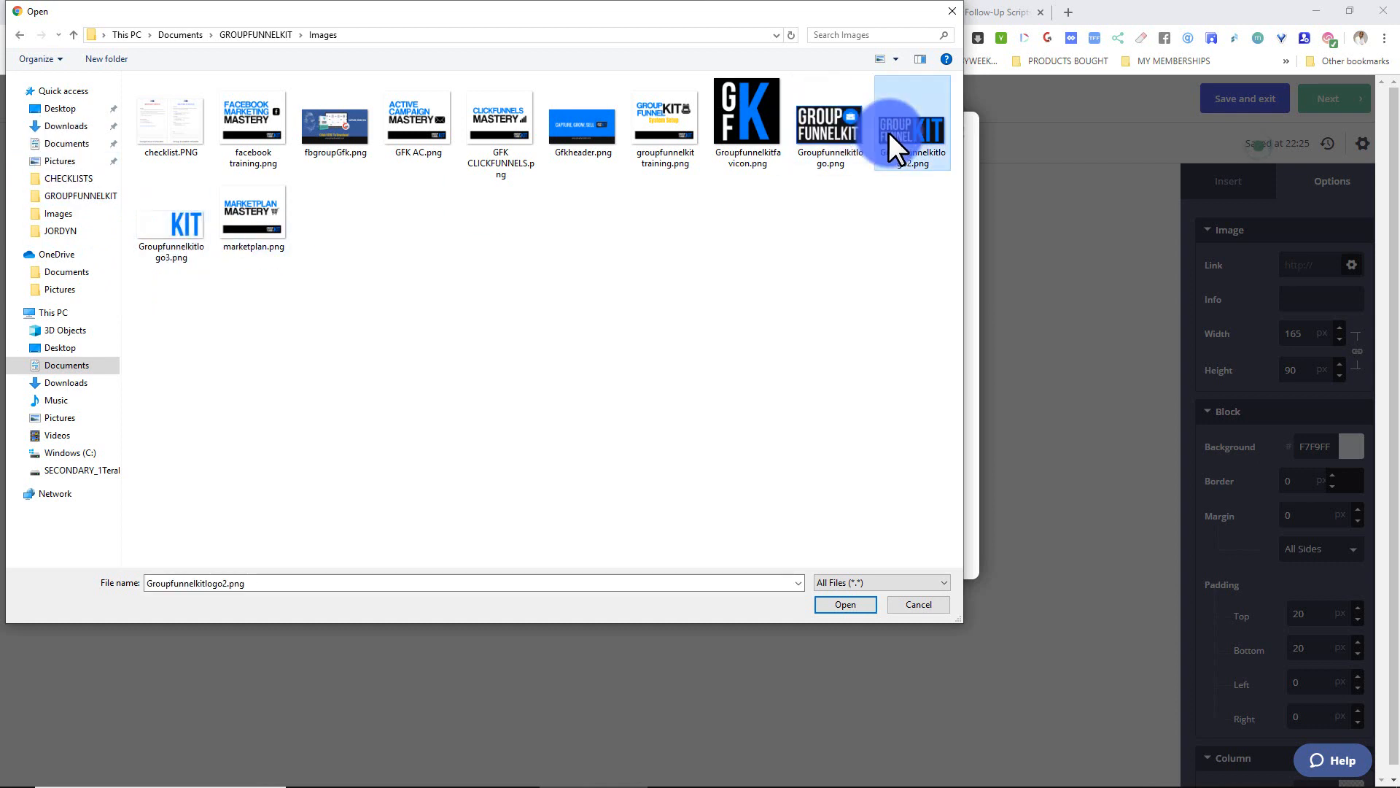
click(847, 604)
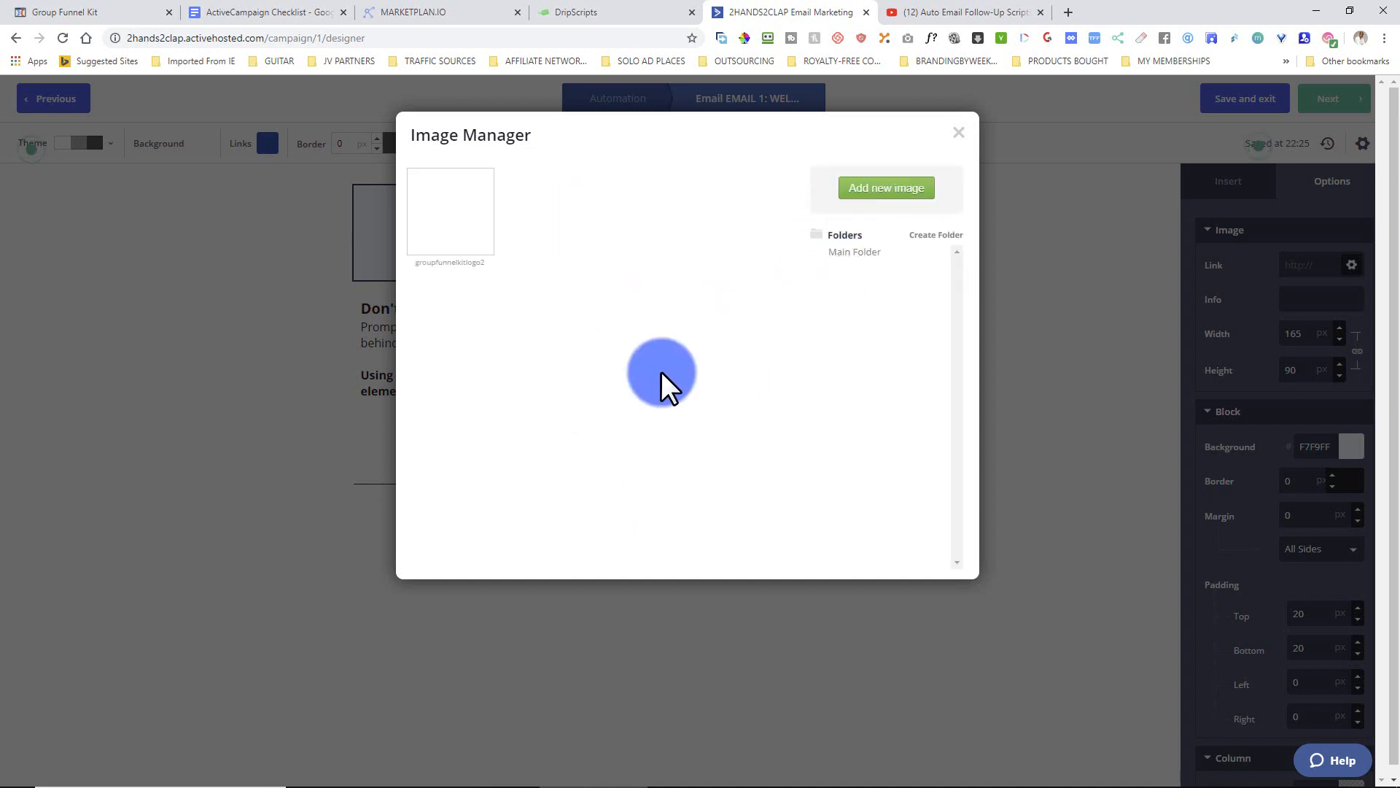
mouse_move(442, 251)
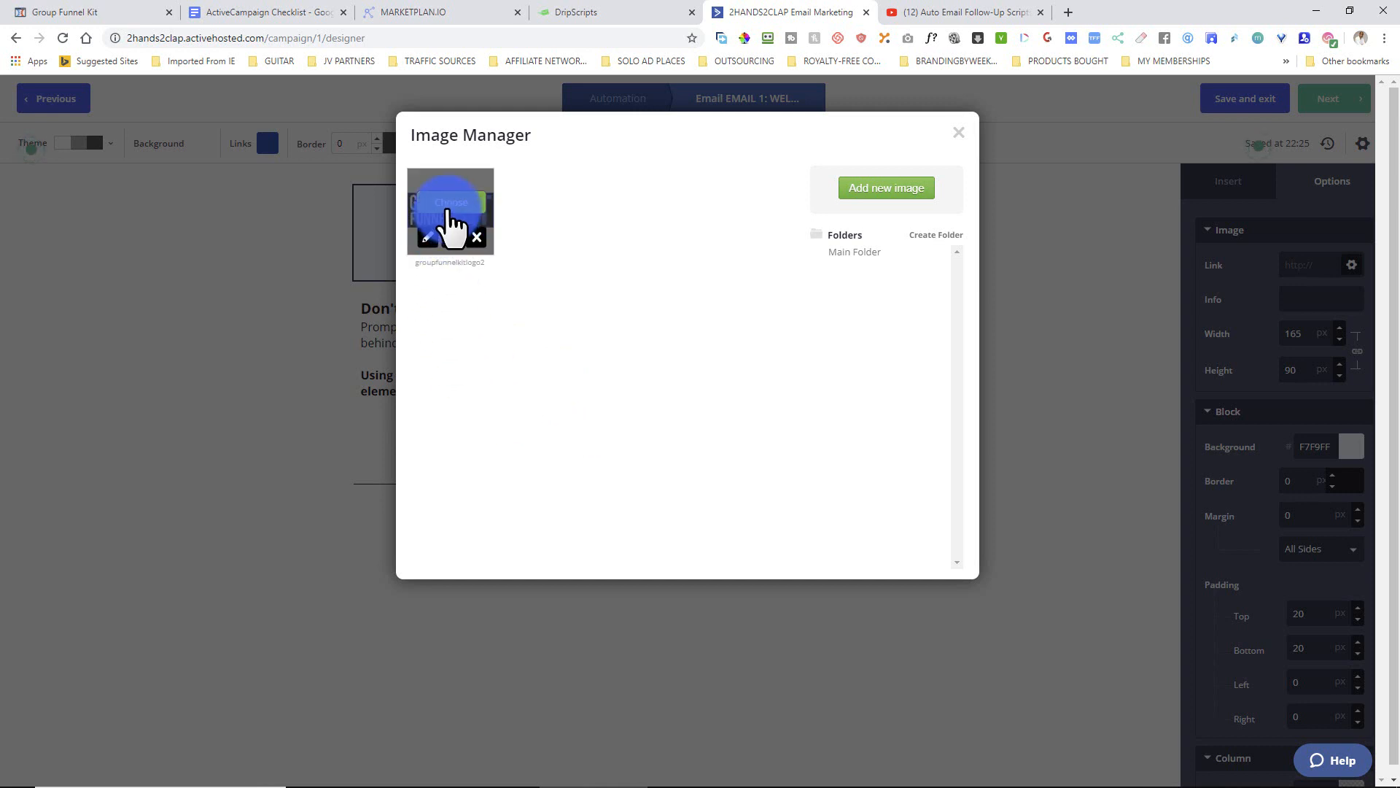
click(450, 204)
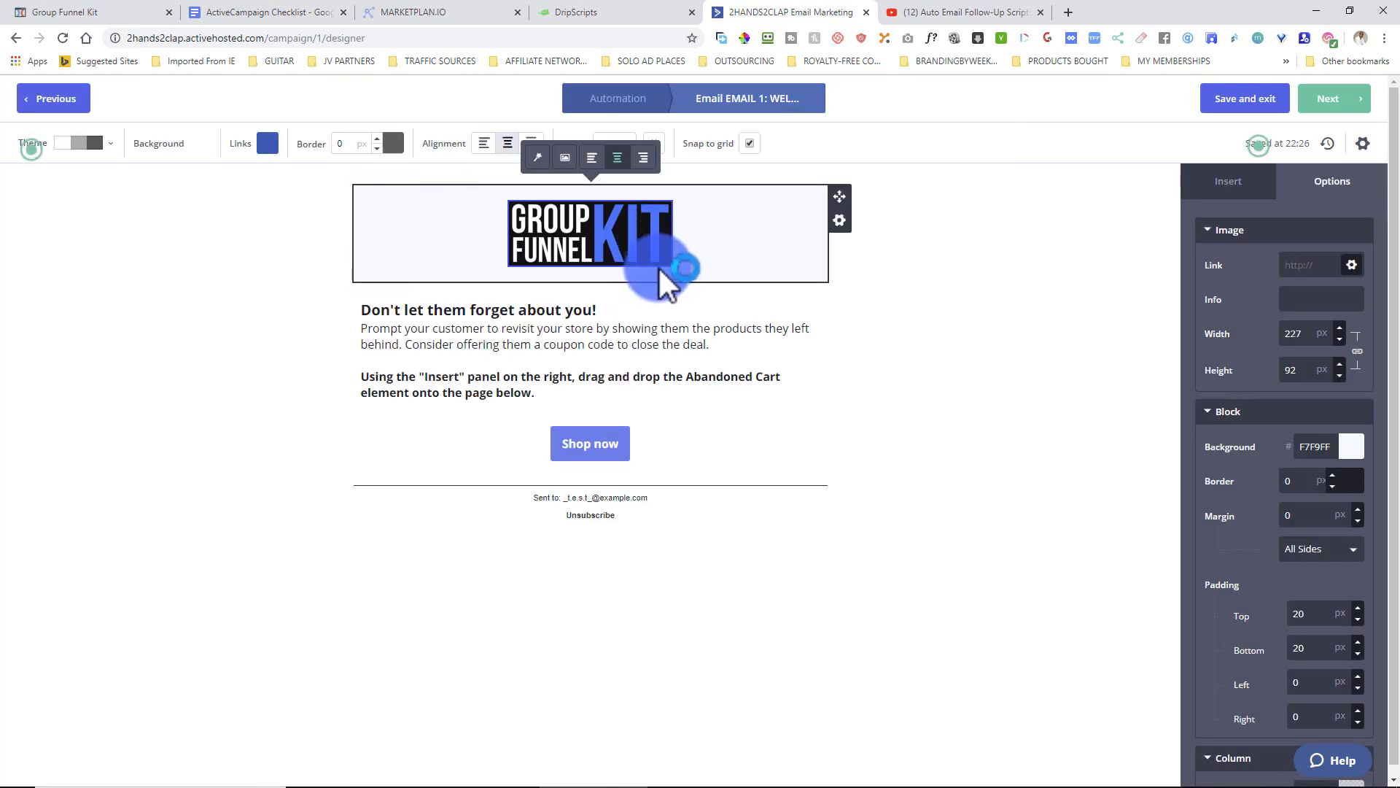
Shrink the header logo to about 124 by 50 px and change its block background to white.
drag(659, 269, 624, 229)
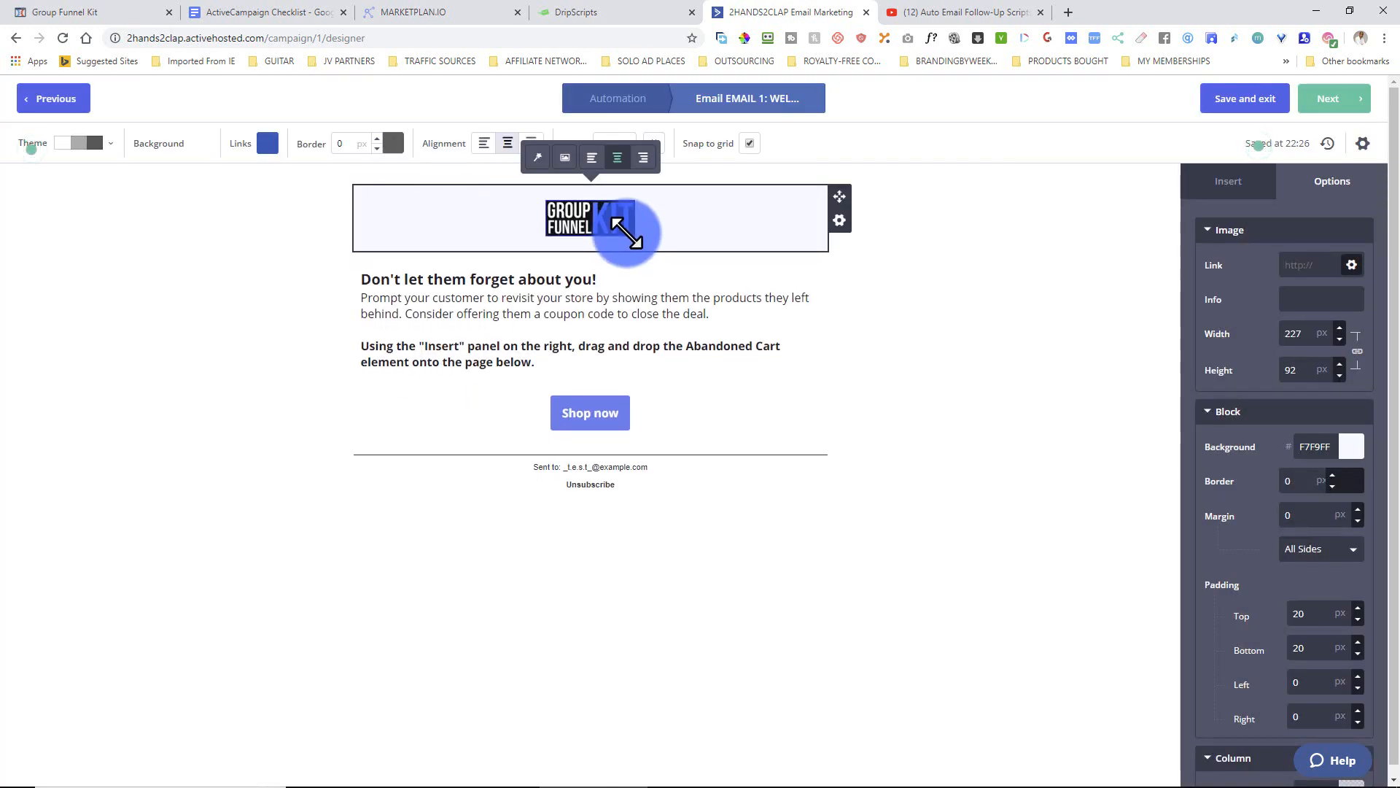
click(947, 365)
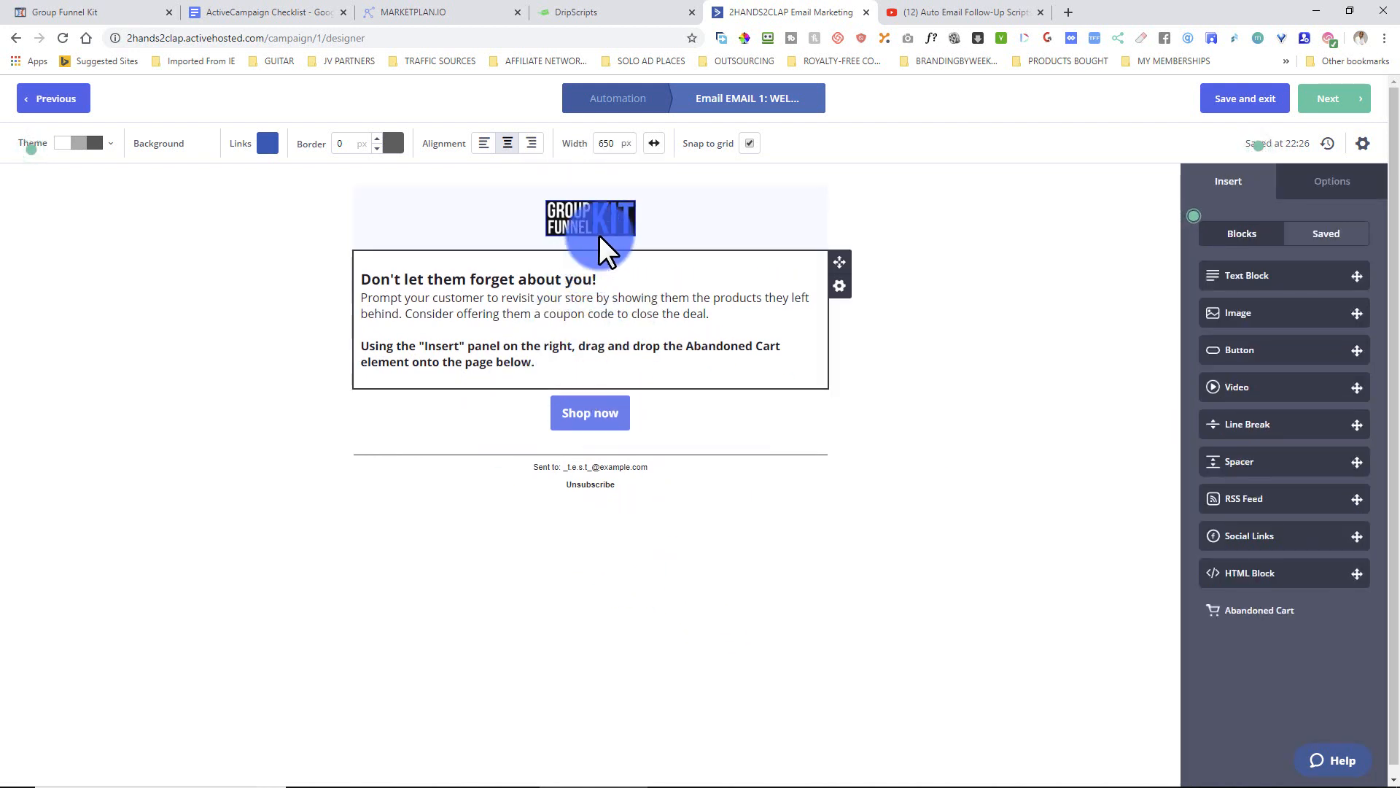
click(838, 218)
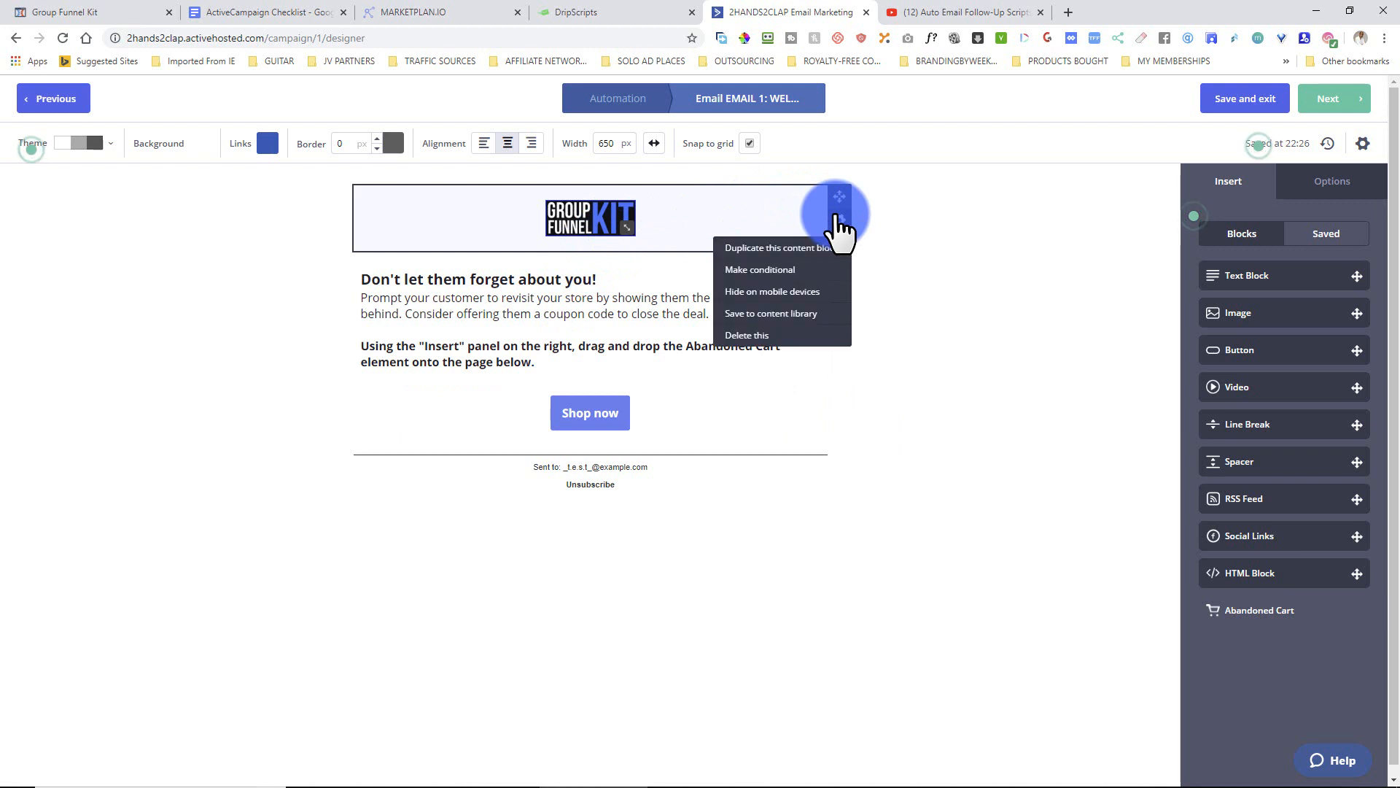
click(794, 200)
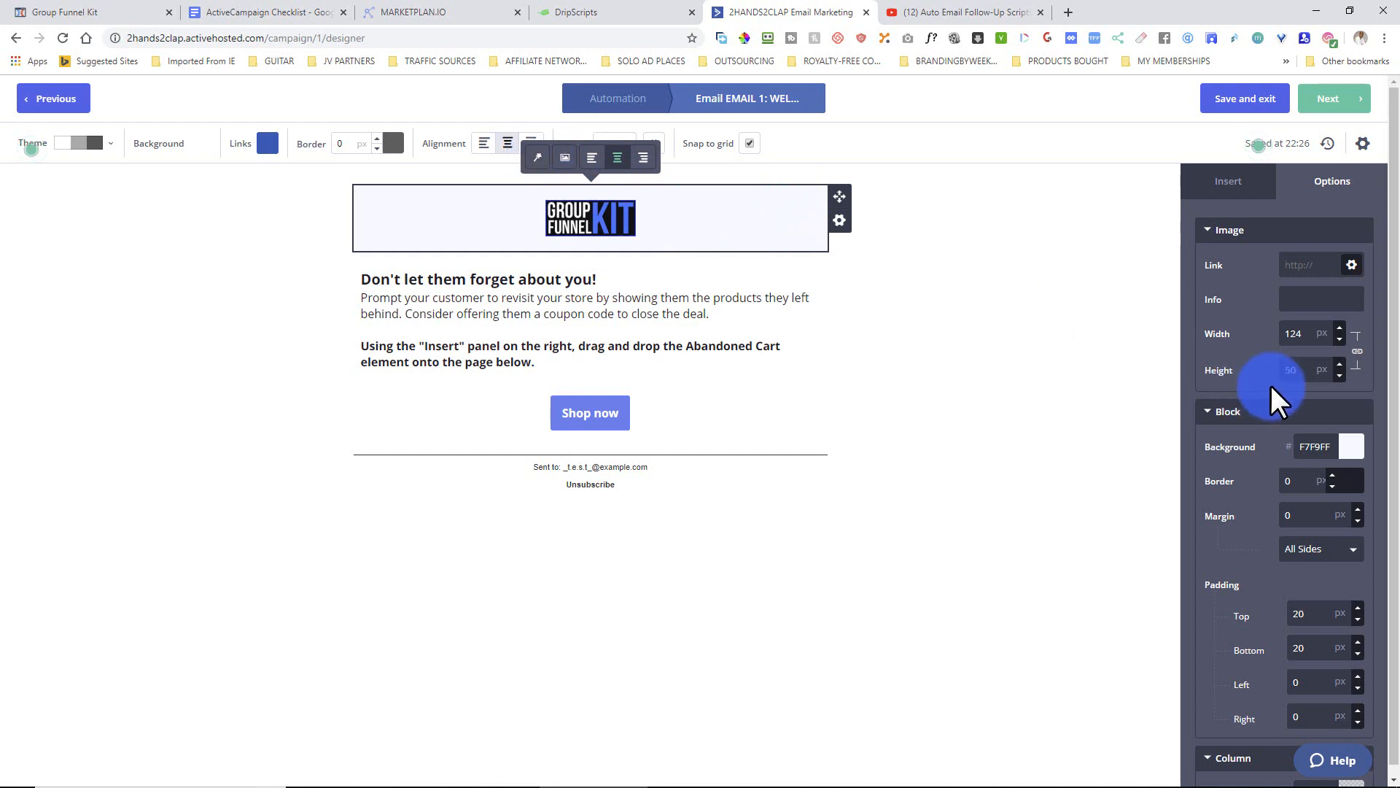
click(1351, 446)
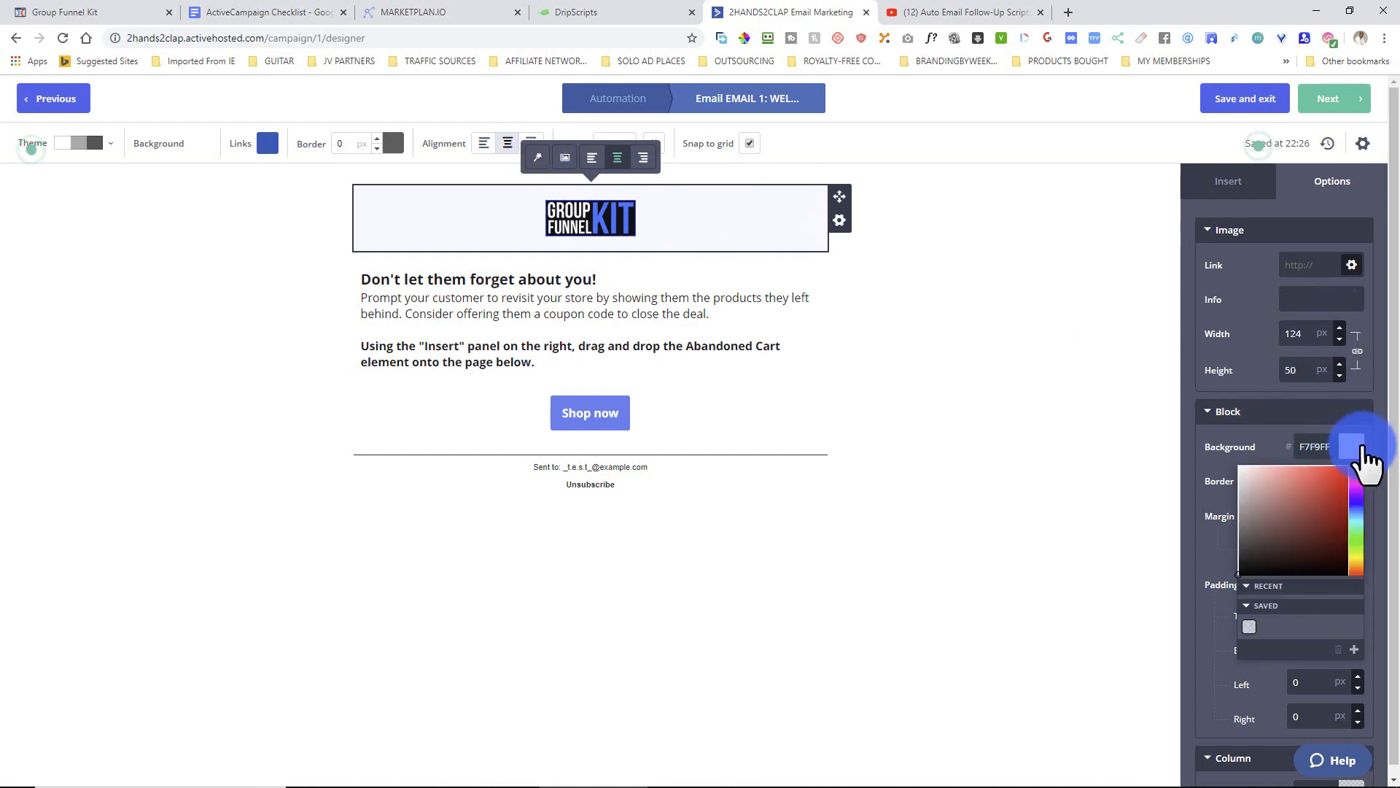
click(1234, 468)
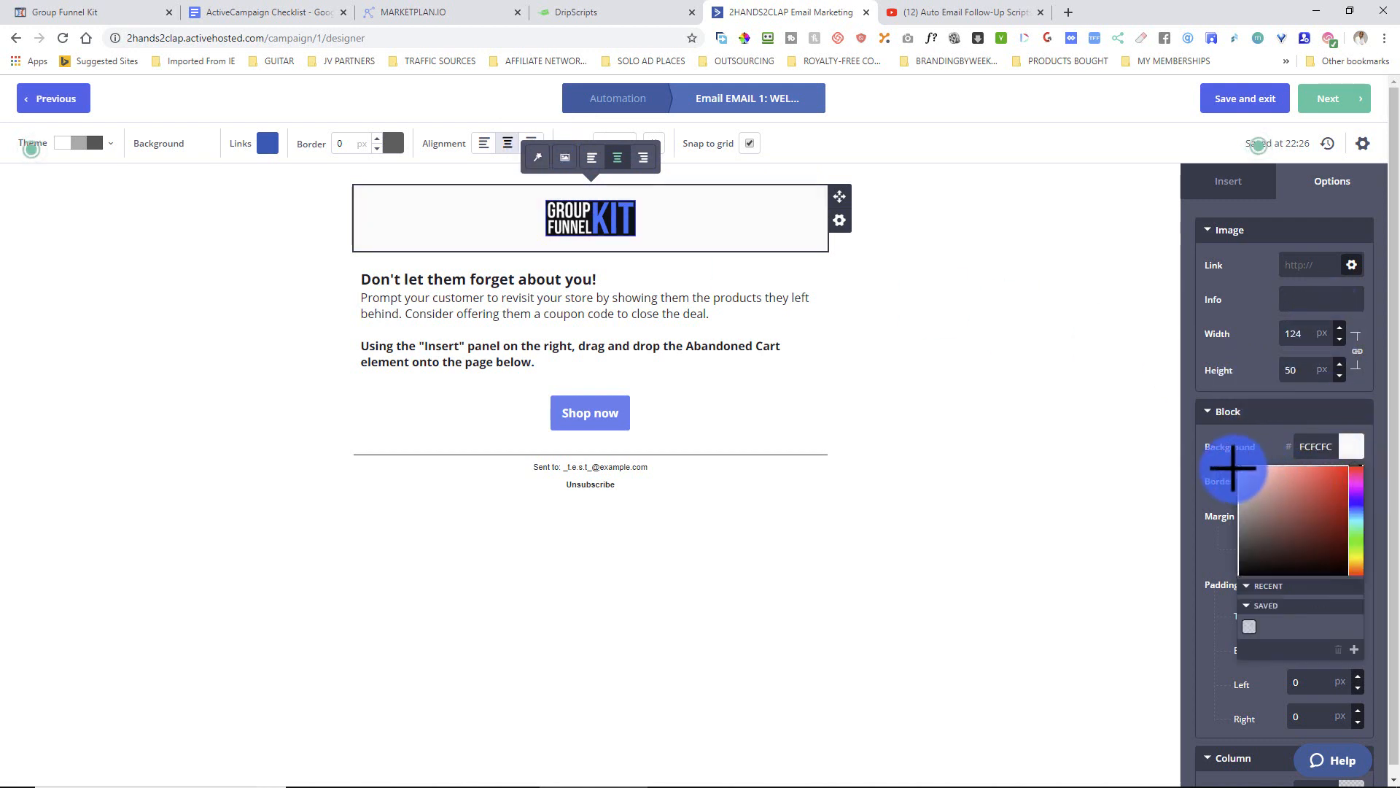
click(873, 385)
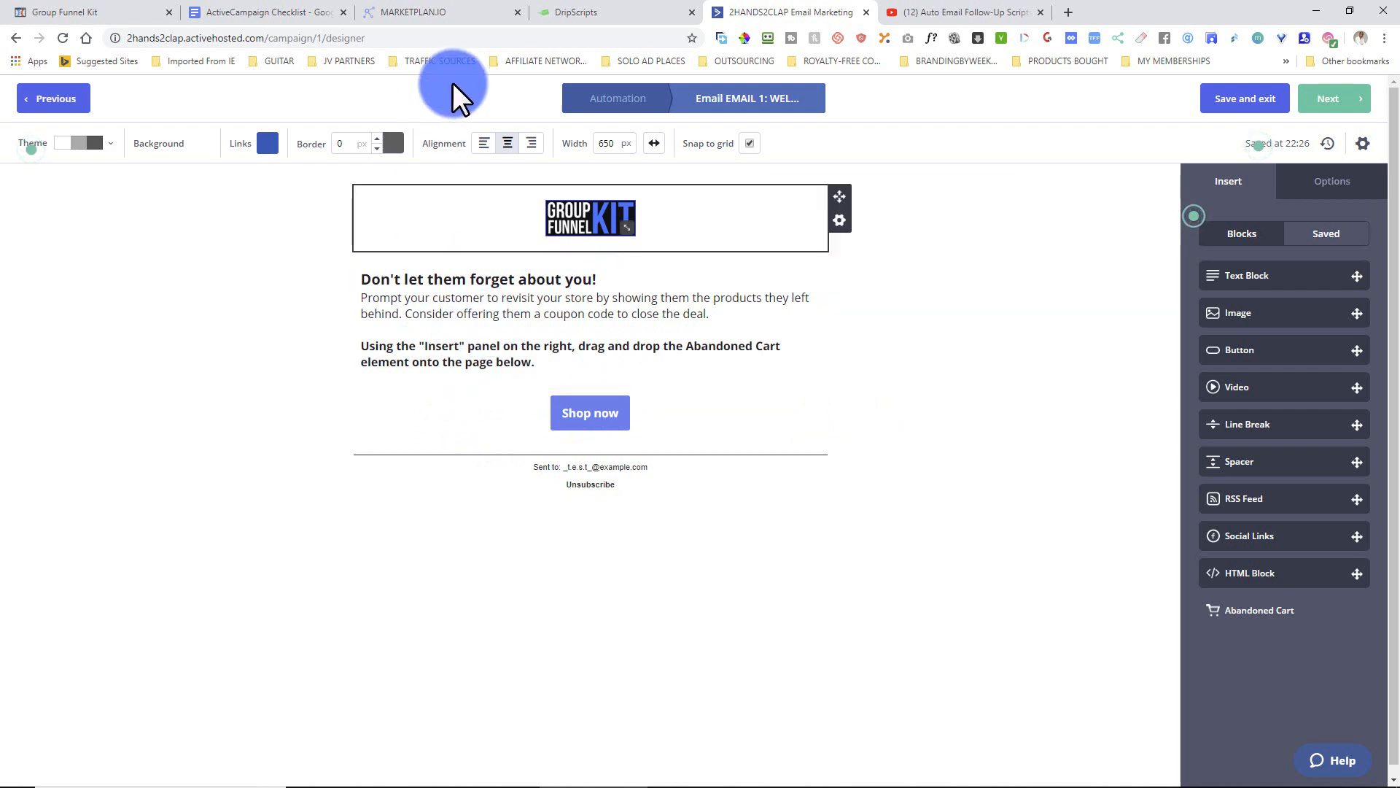
Copy the full Email 1 body from MarketPlan and paste it over the template's placeholder text in the ActiveCampaign email.
click(423, 10)
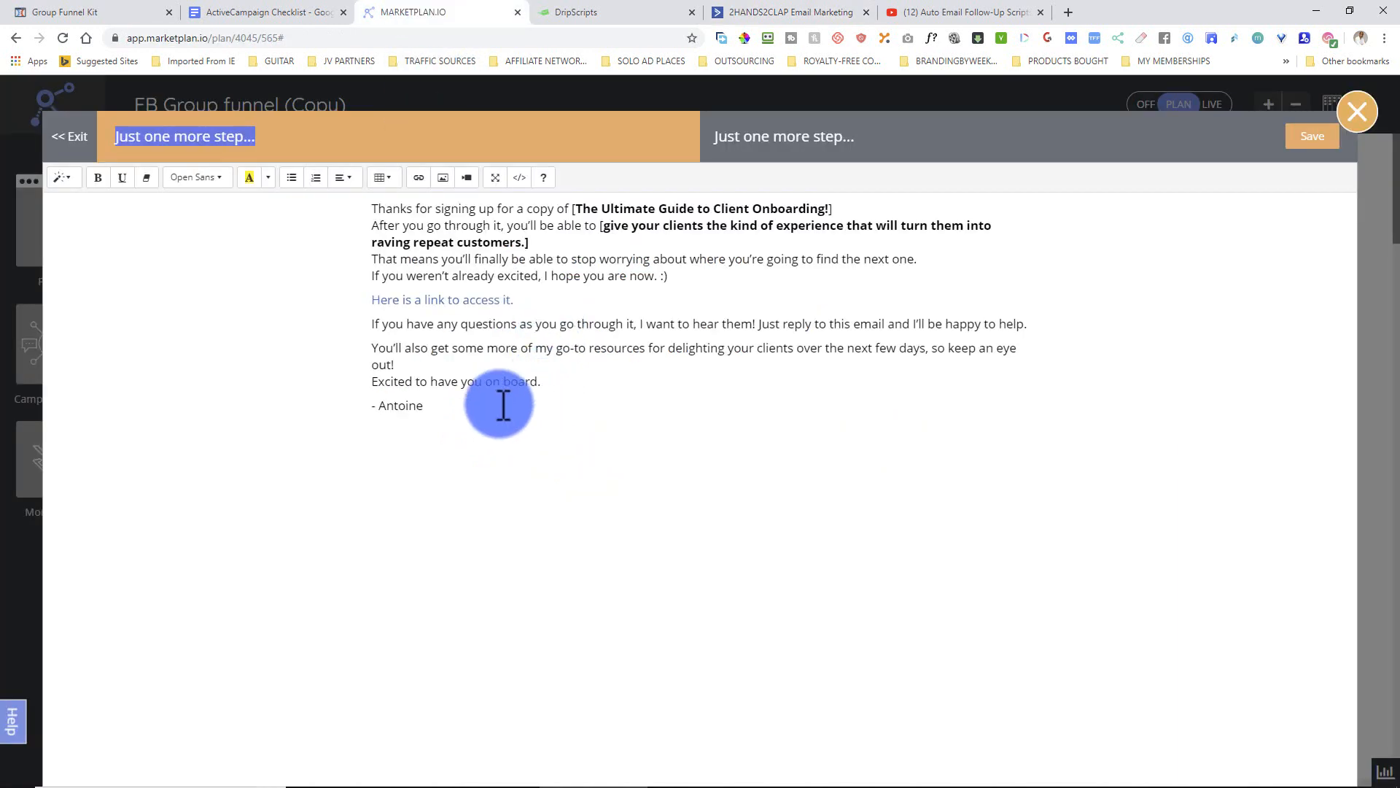
drag(461, 405, 409, 232)
right_click(405, 233)
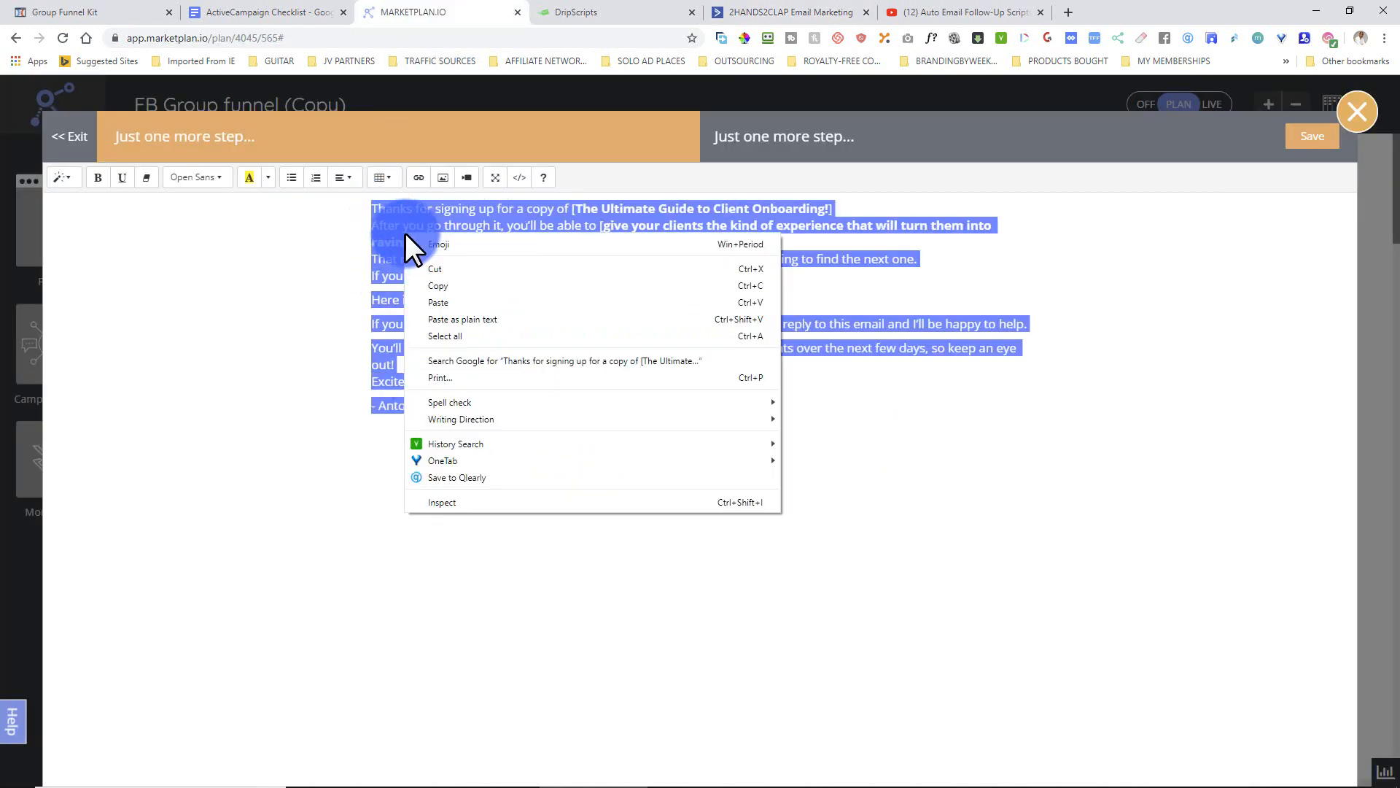
click(432, 284)
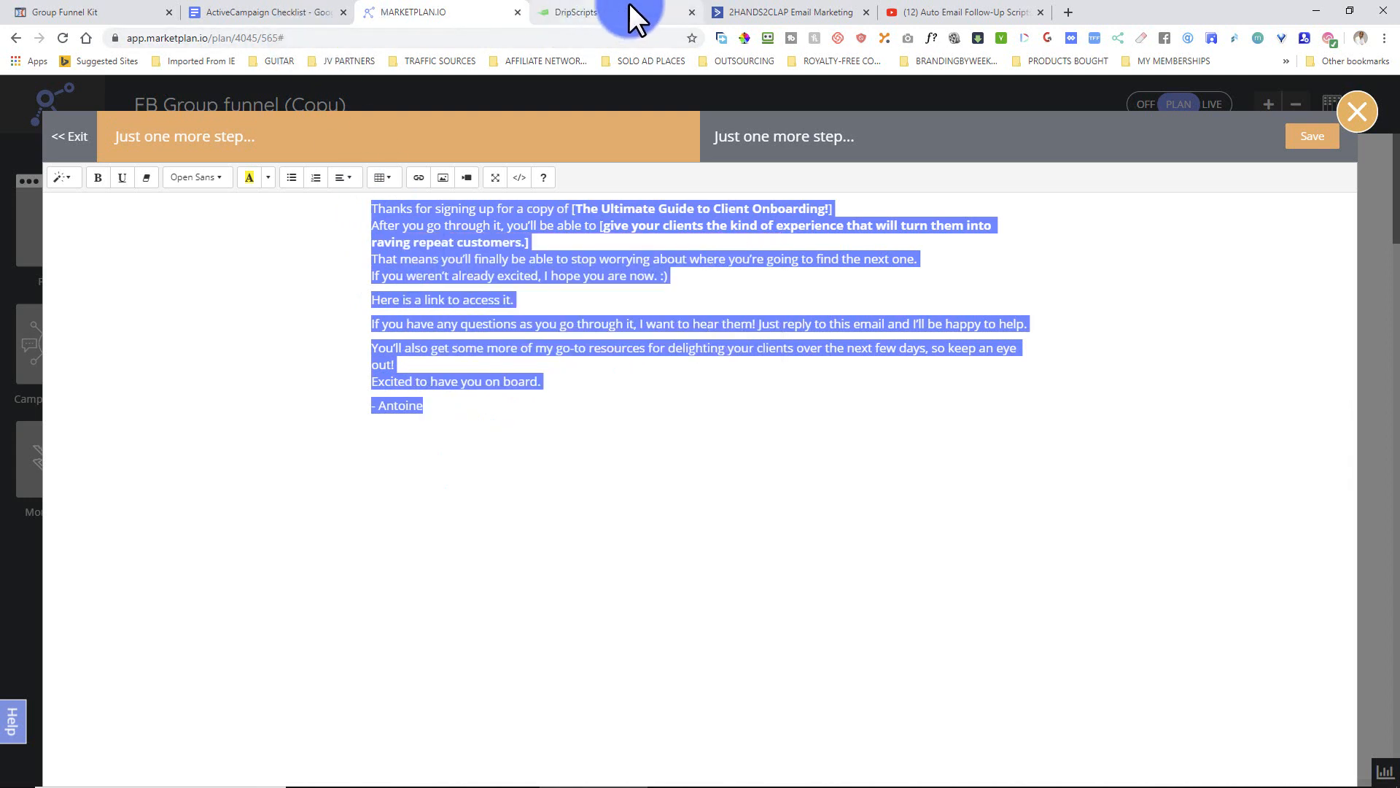
click(762, 15)
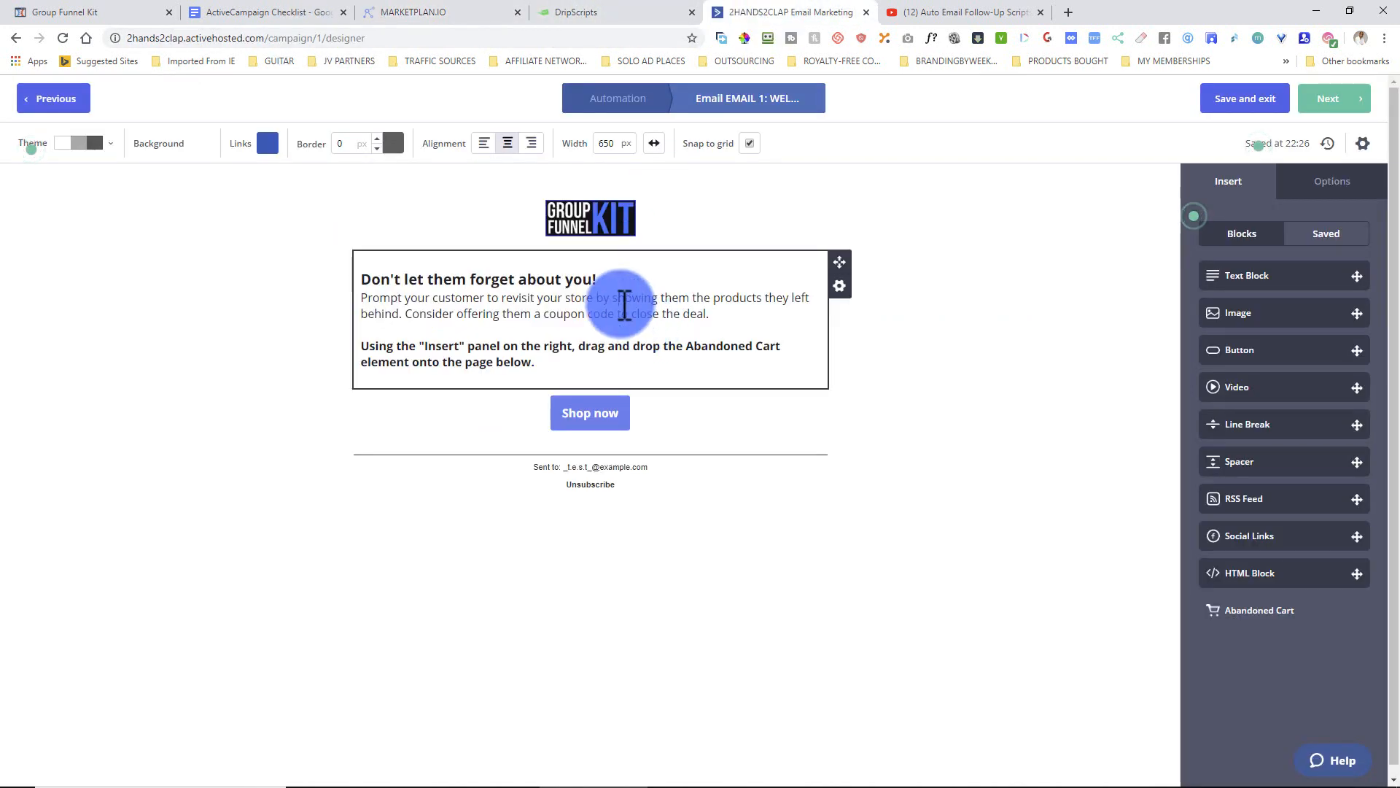
click(624, 306)
key(ctrl+a)
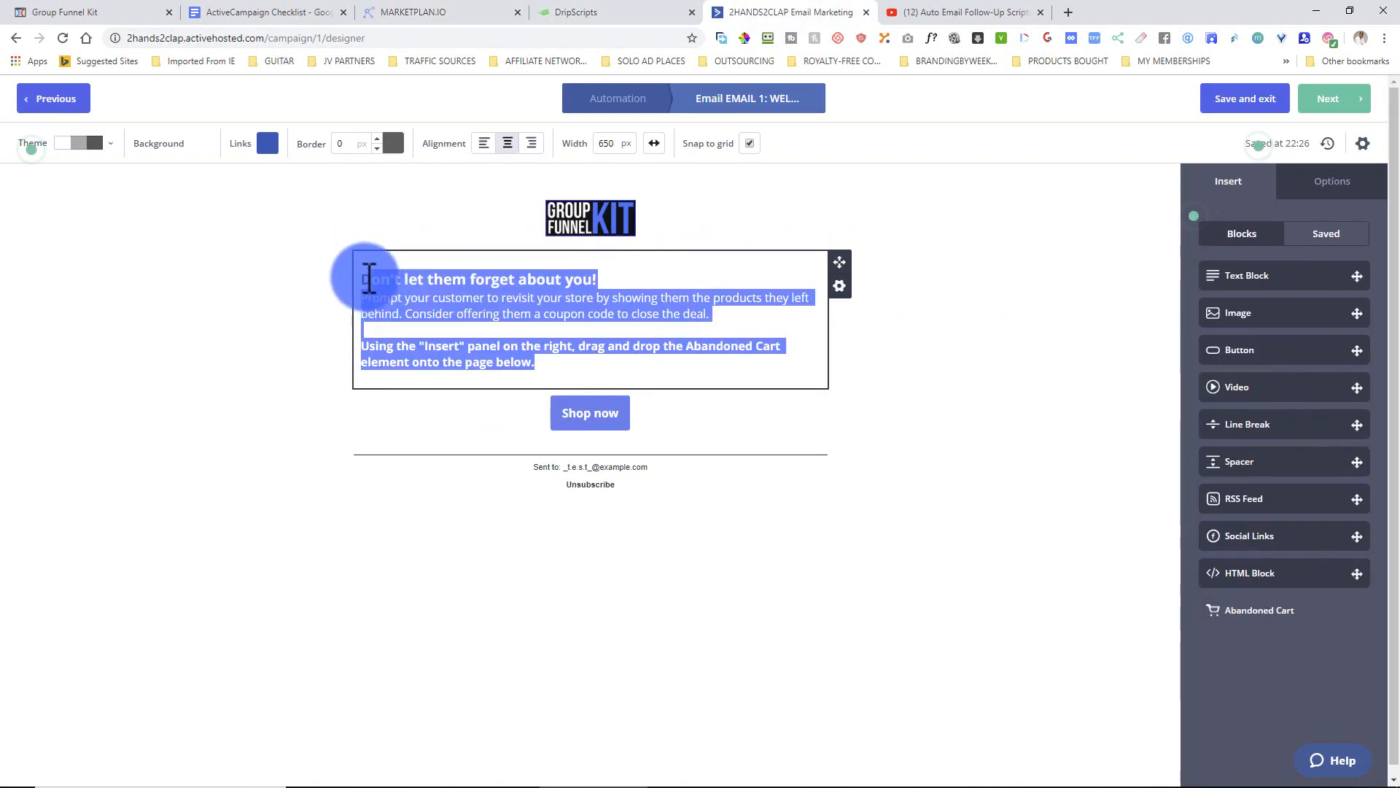
right_click(383, 285)
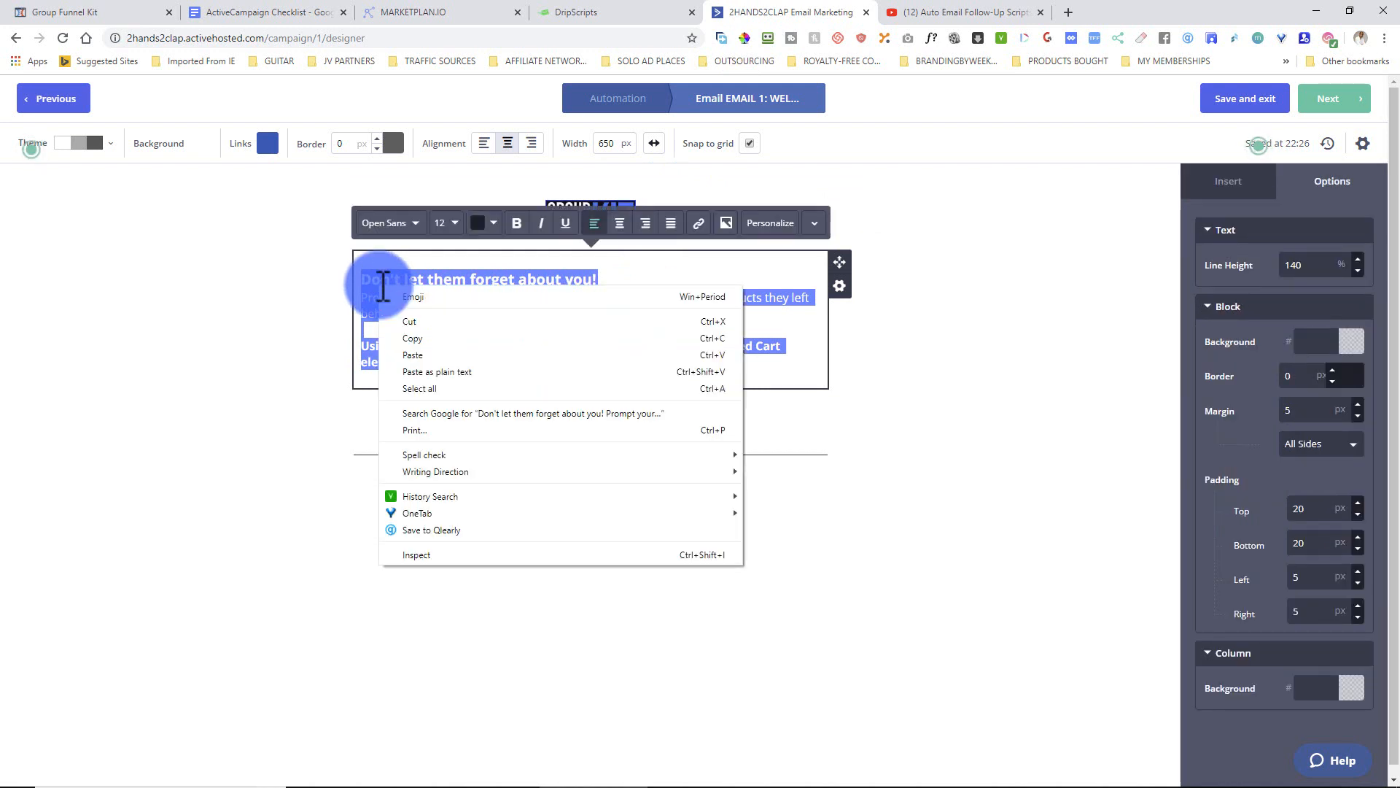
click(416, 363)
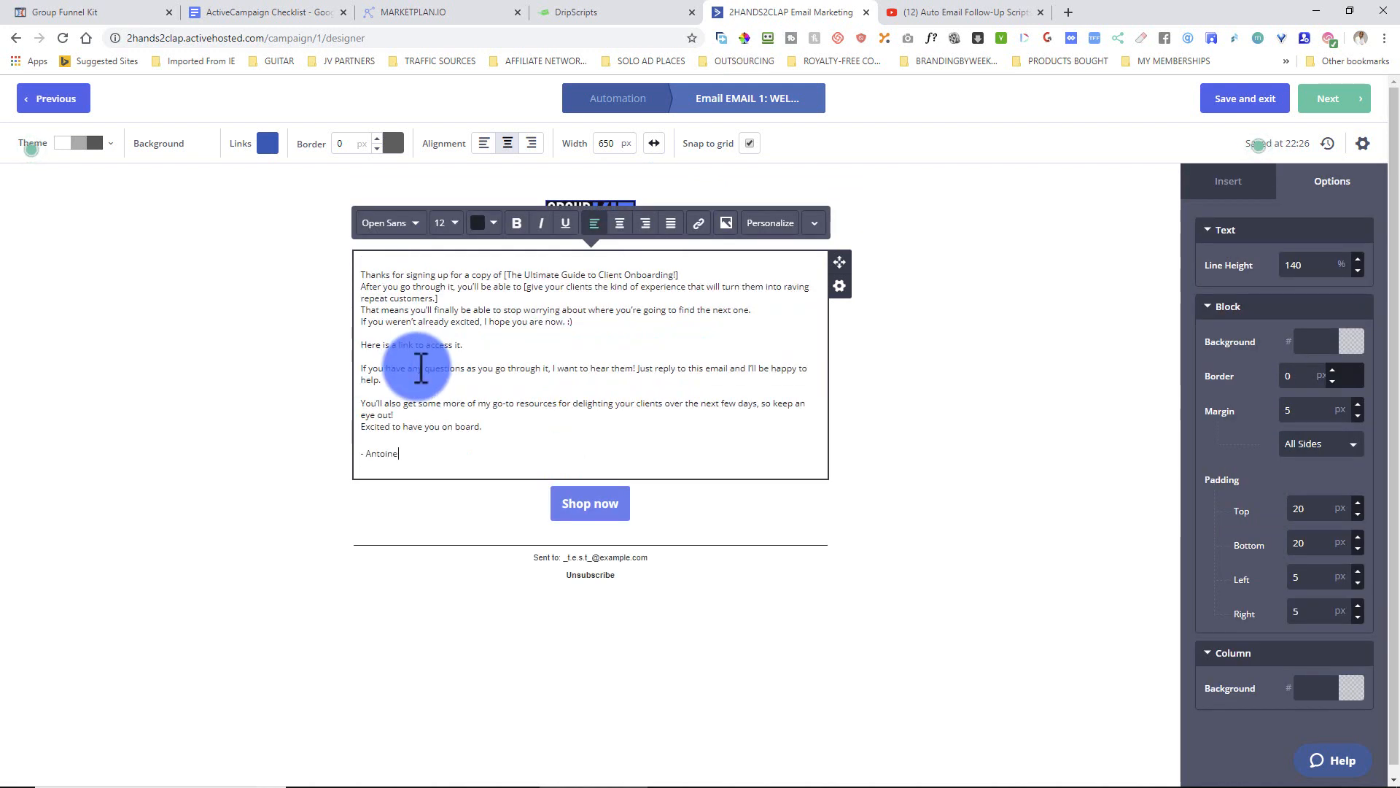
Set the font size of the whole pasted email body to 16.
click(458, 267)
click(443, 227)
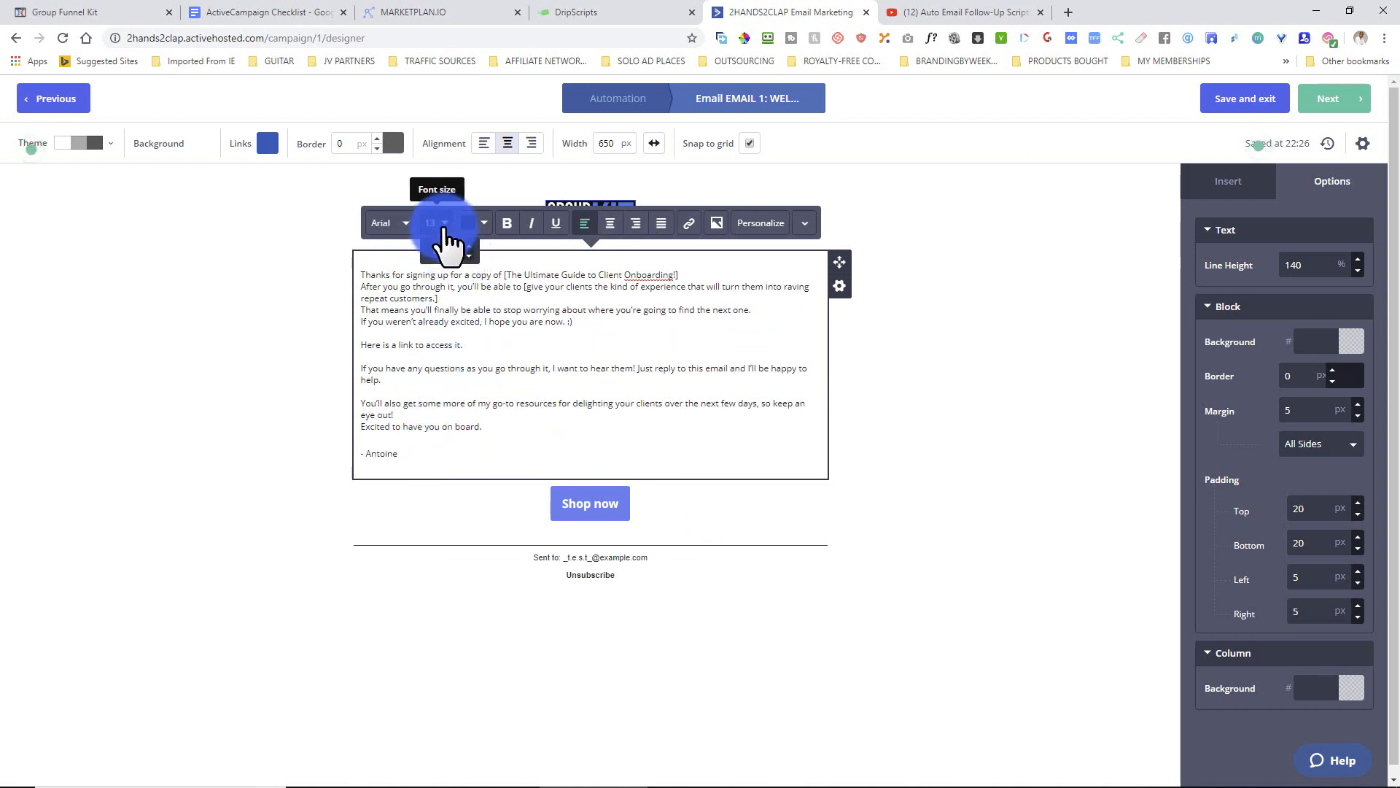
double_click(469, 321)
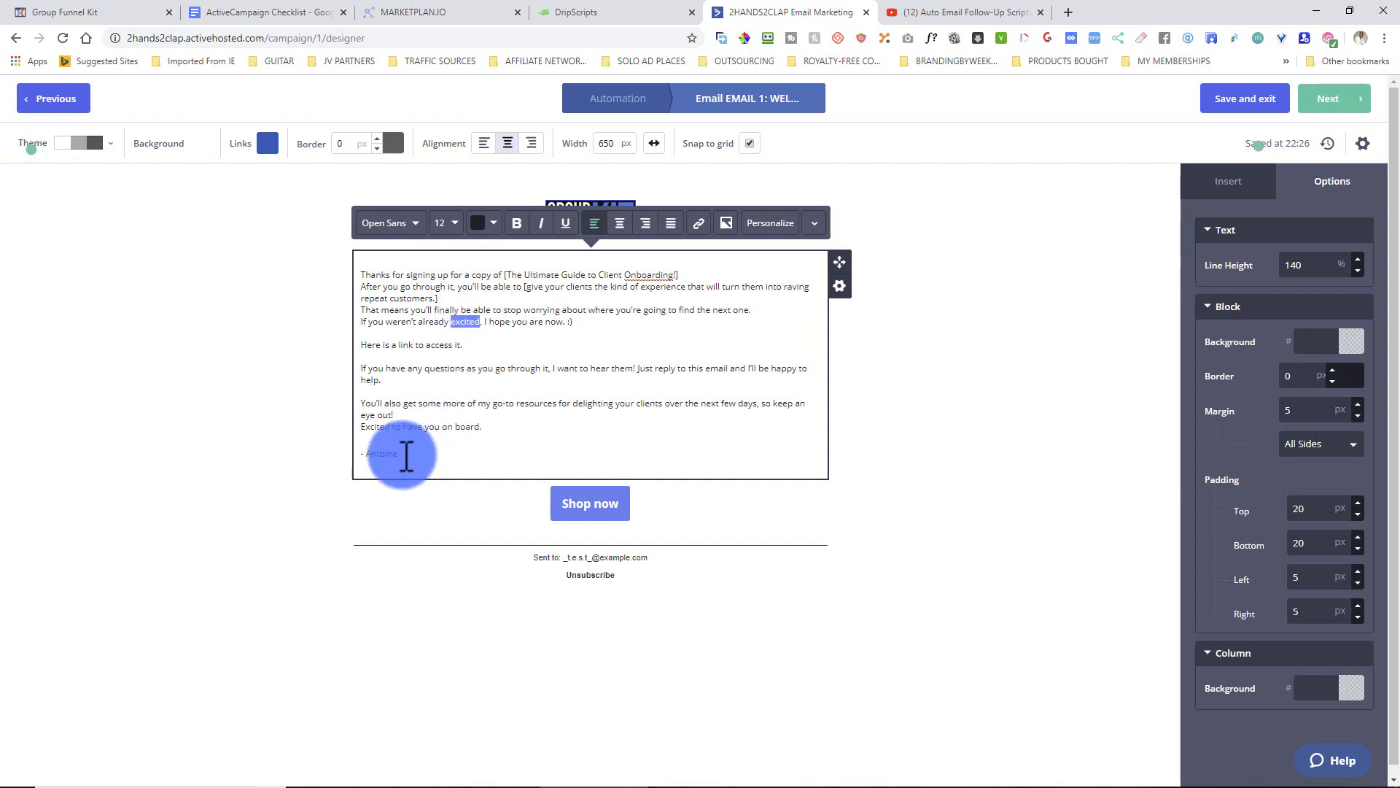
drag(406, 456, 360, 275)
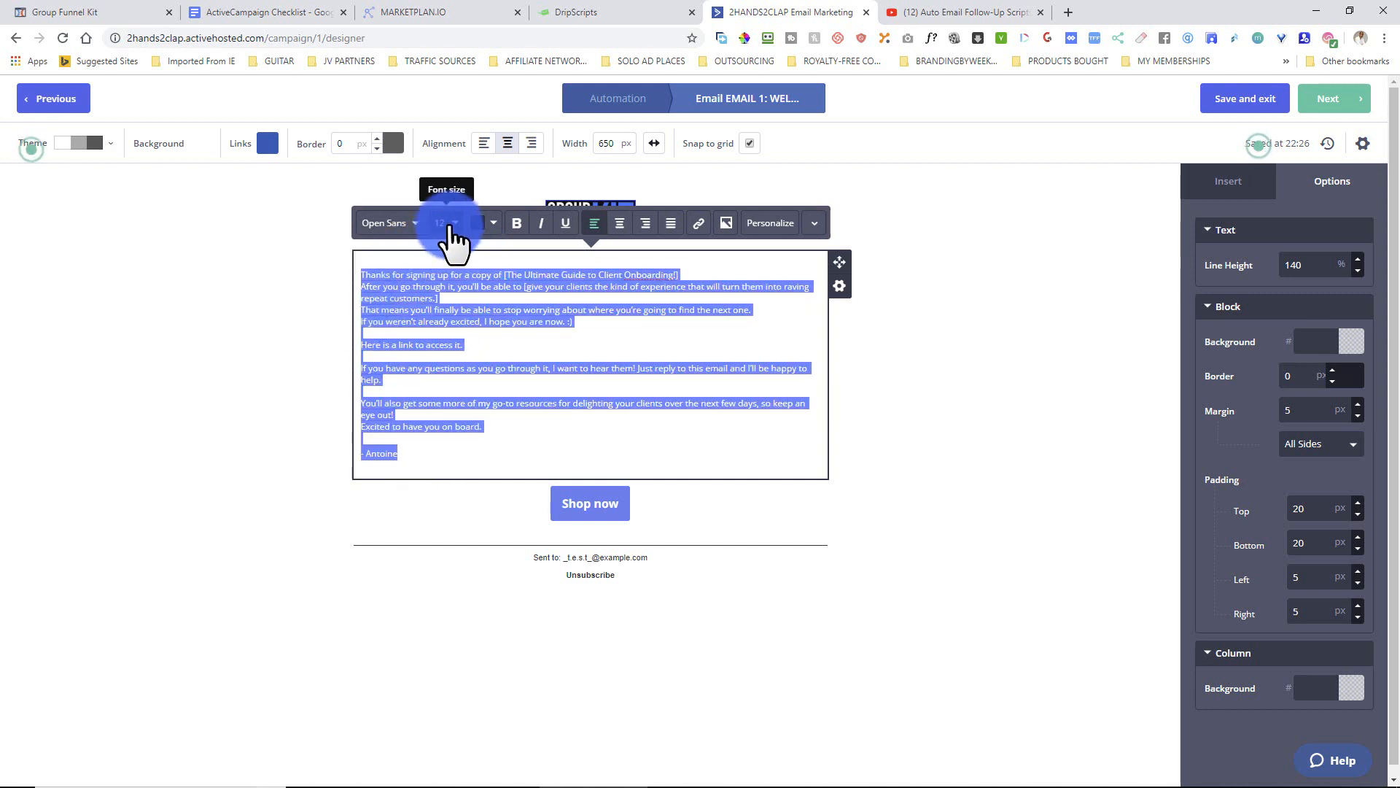
click(478, 246)
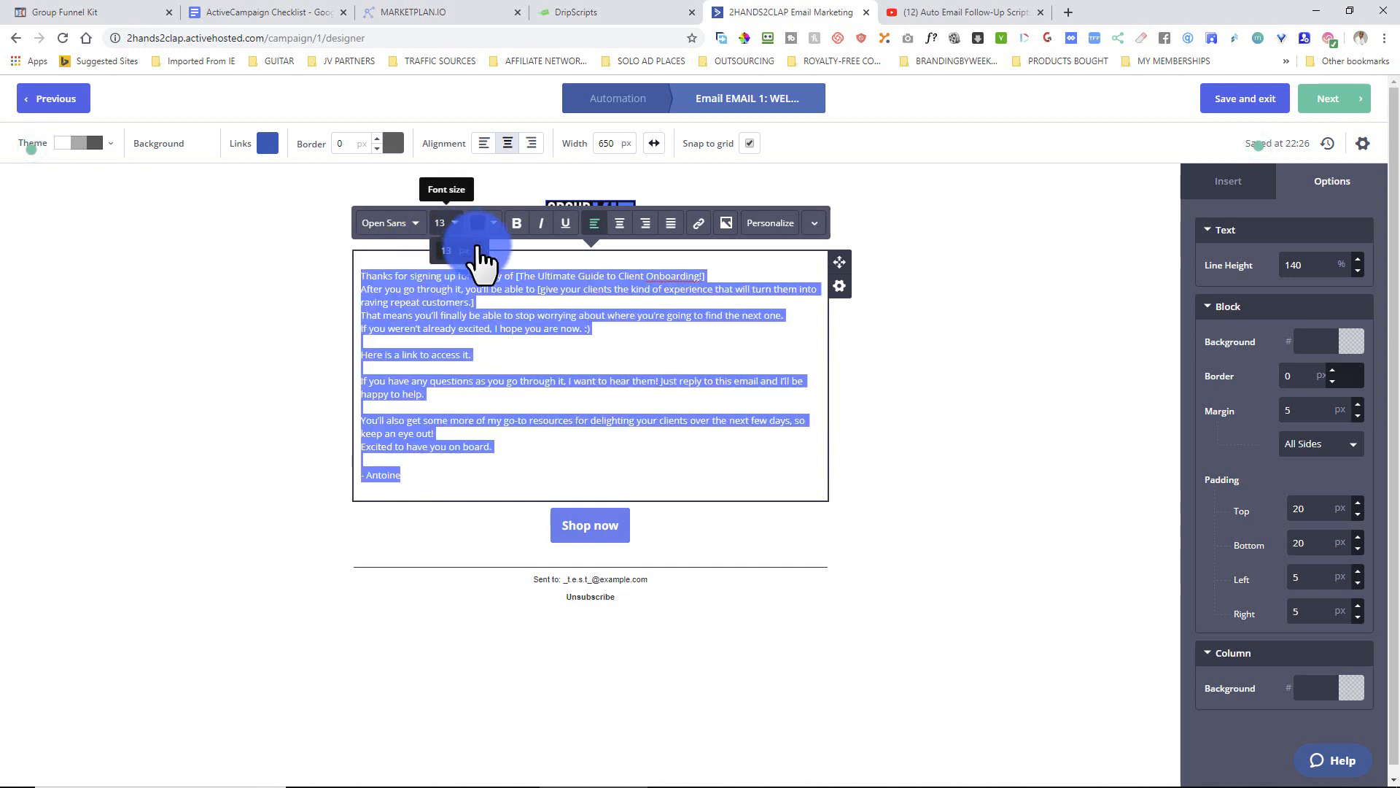
click(478, 246)
click(478, 246)
click(479, 247)
click(507, 340)
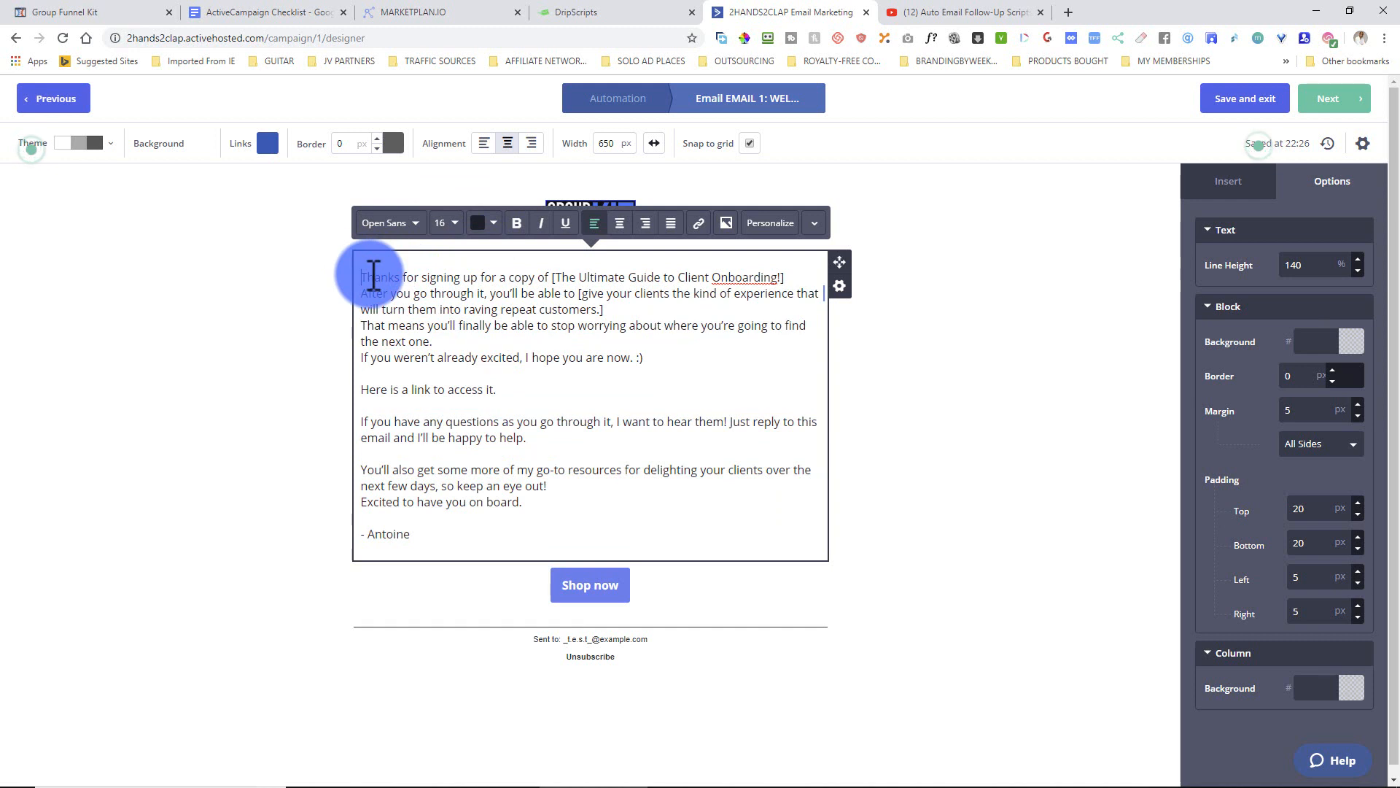
Insert the contact's First Name personalization before "Thanks for signing up", followed by a comma and a blank line.
click(787, 228)
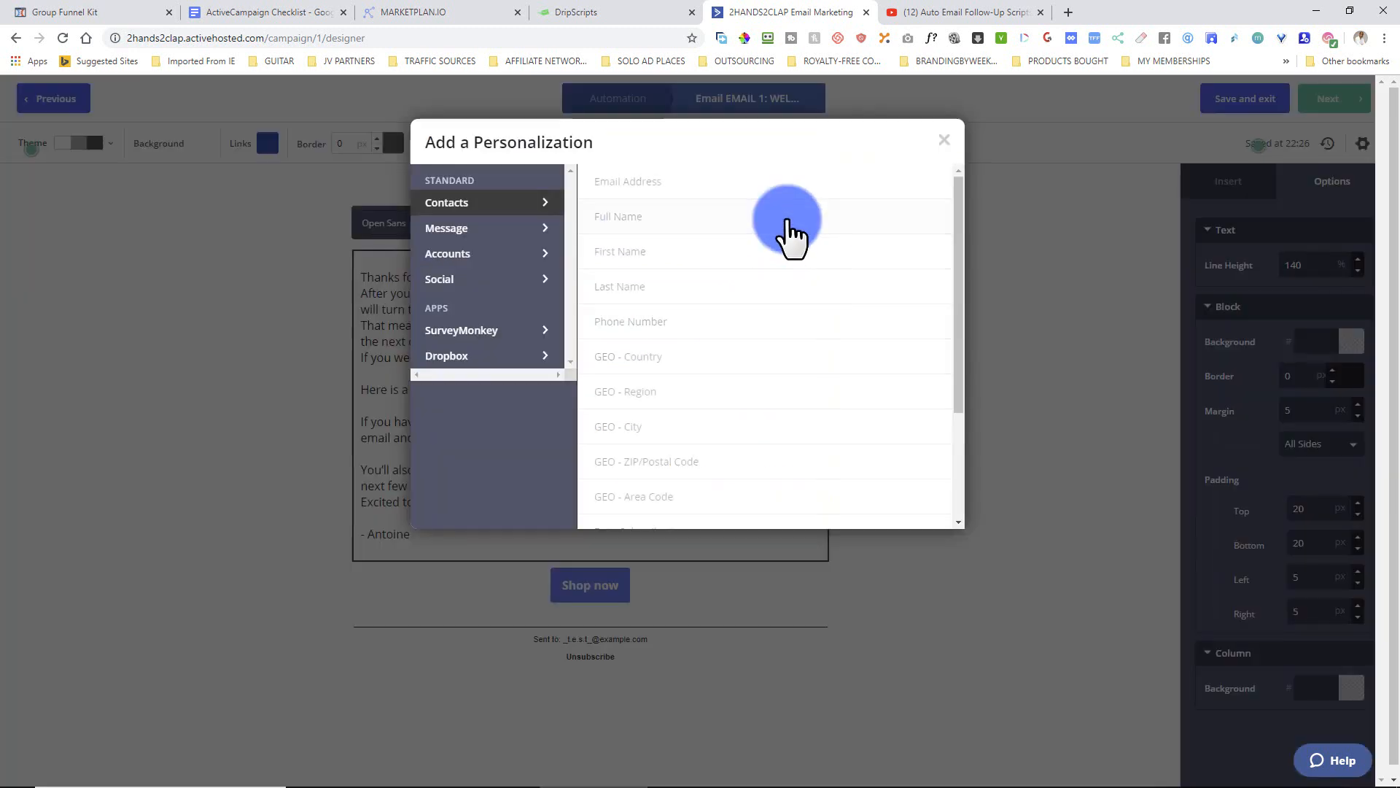
click(623, 264)
text(,)
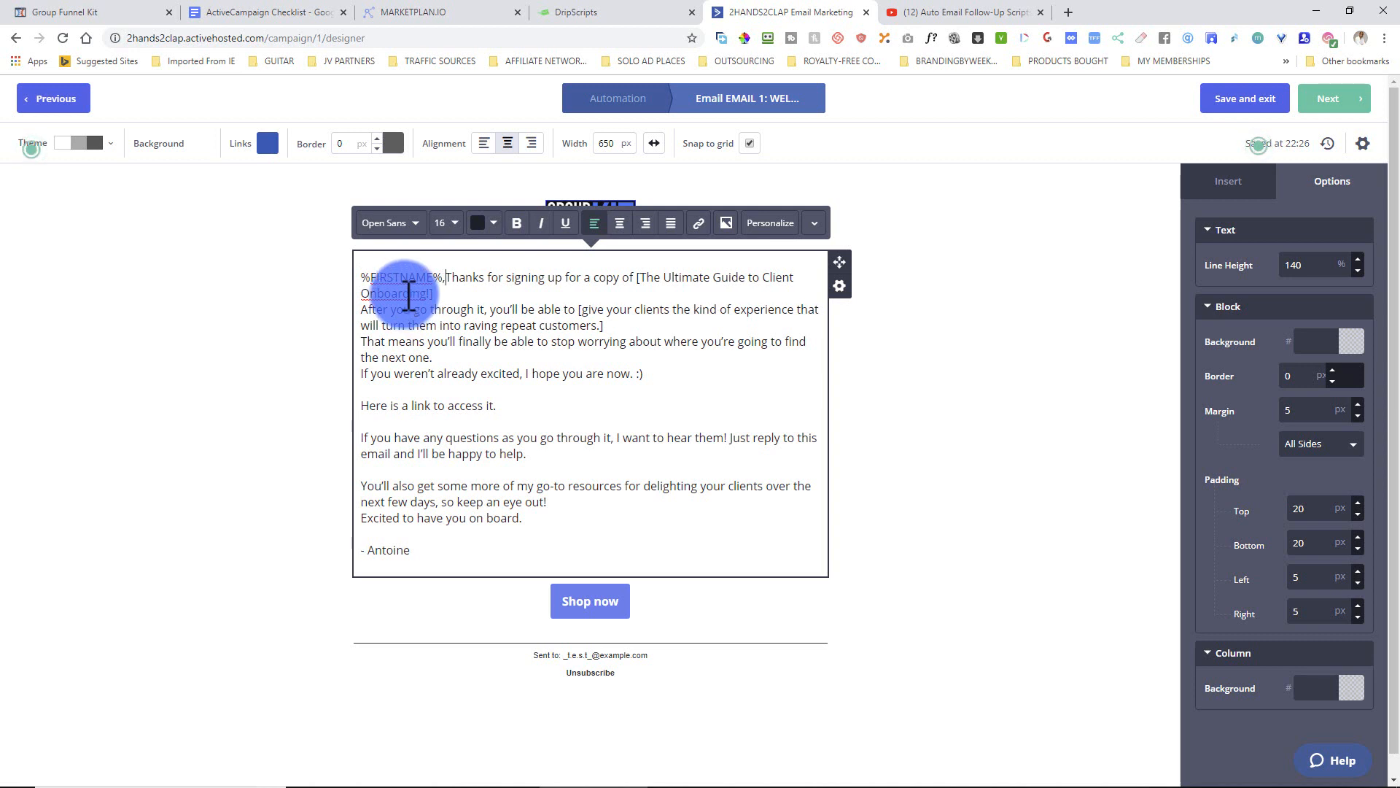
key(Return)
key(Return)
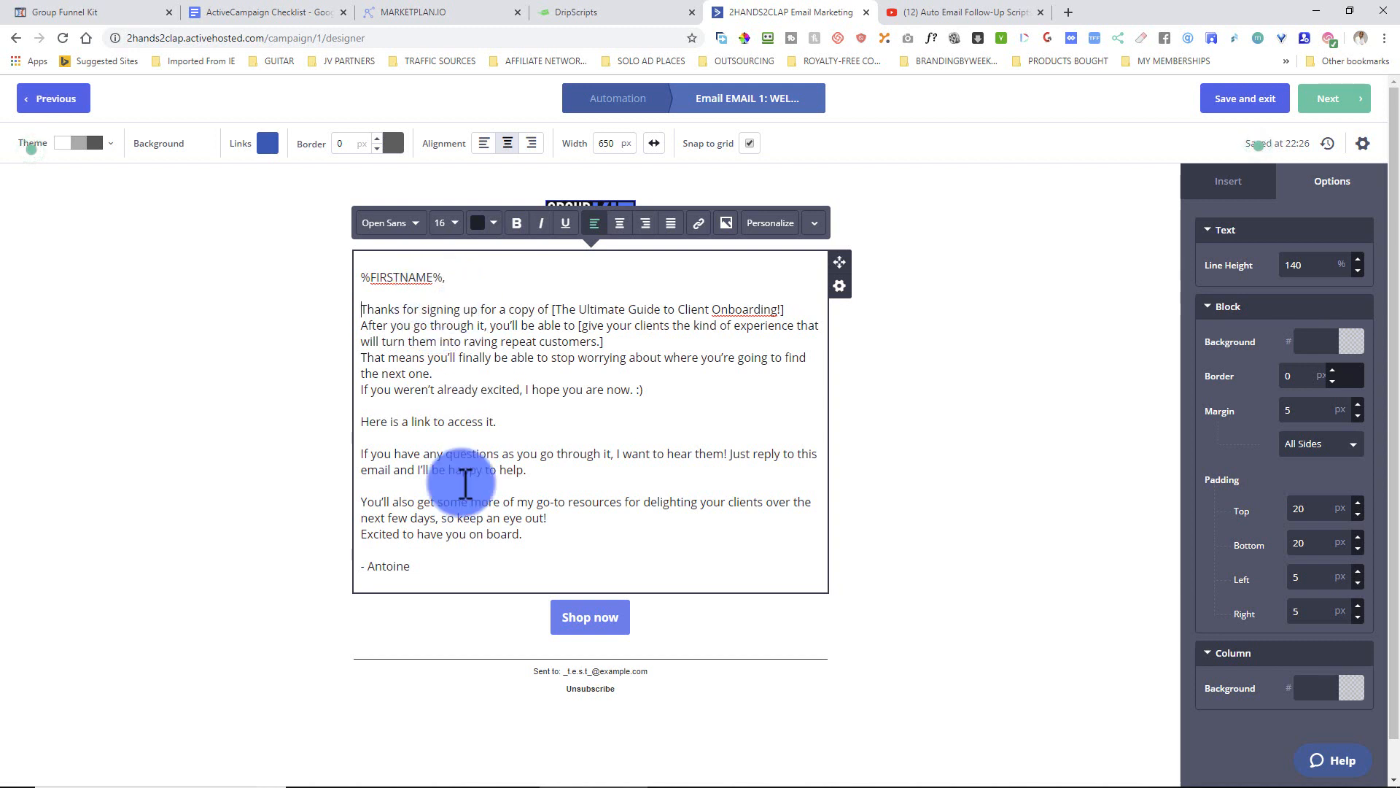
Insert a blank line after the sentence ending in "raving repeat customers.]" in the email body.
click(626, 343)
key(Return)
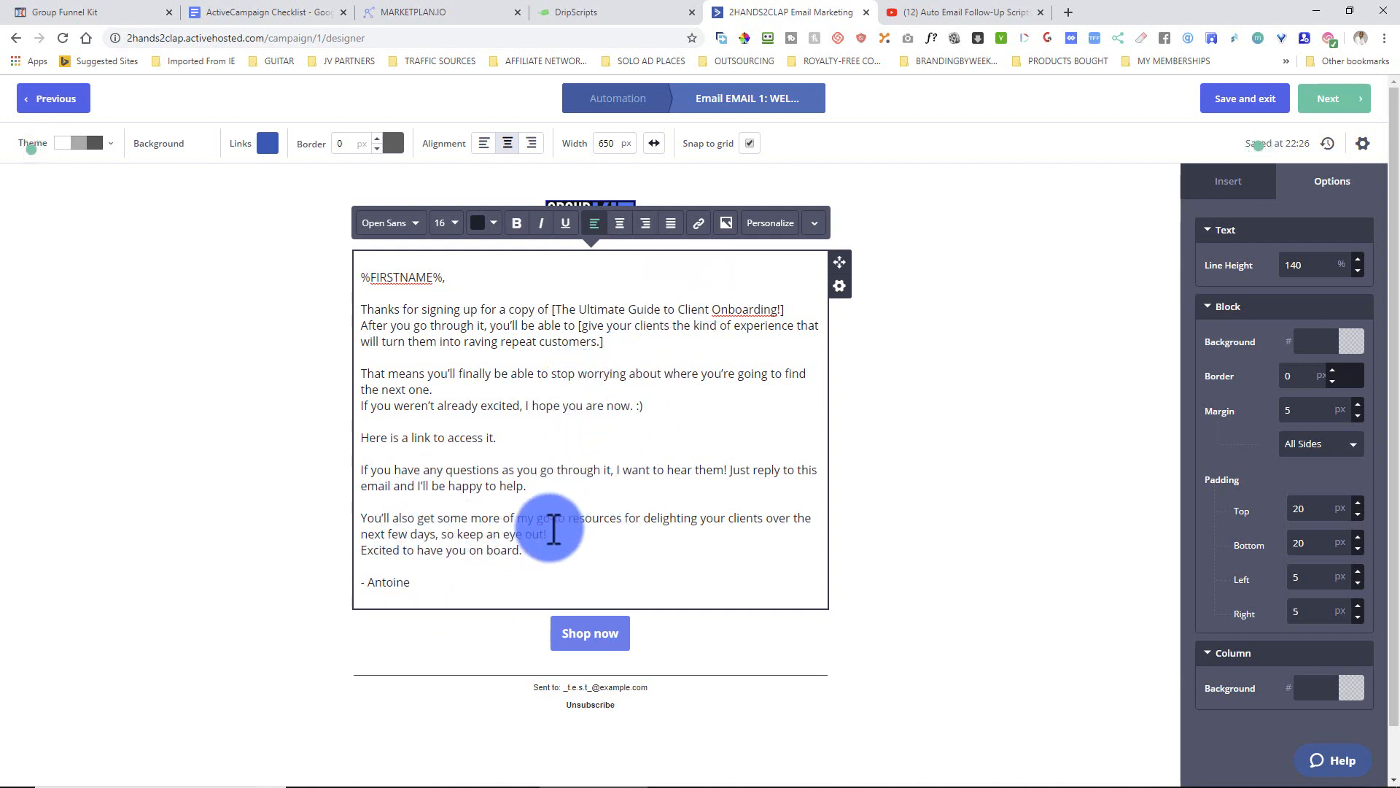
click(900, 436)
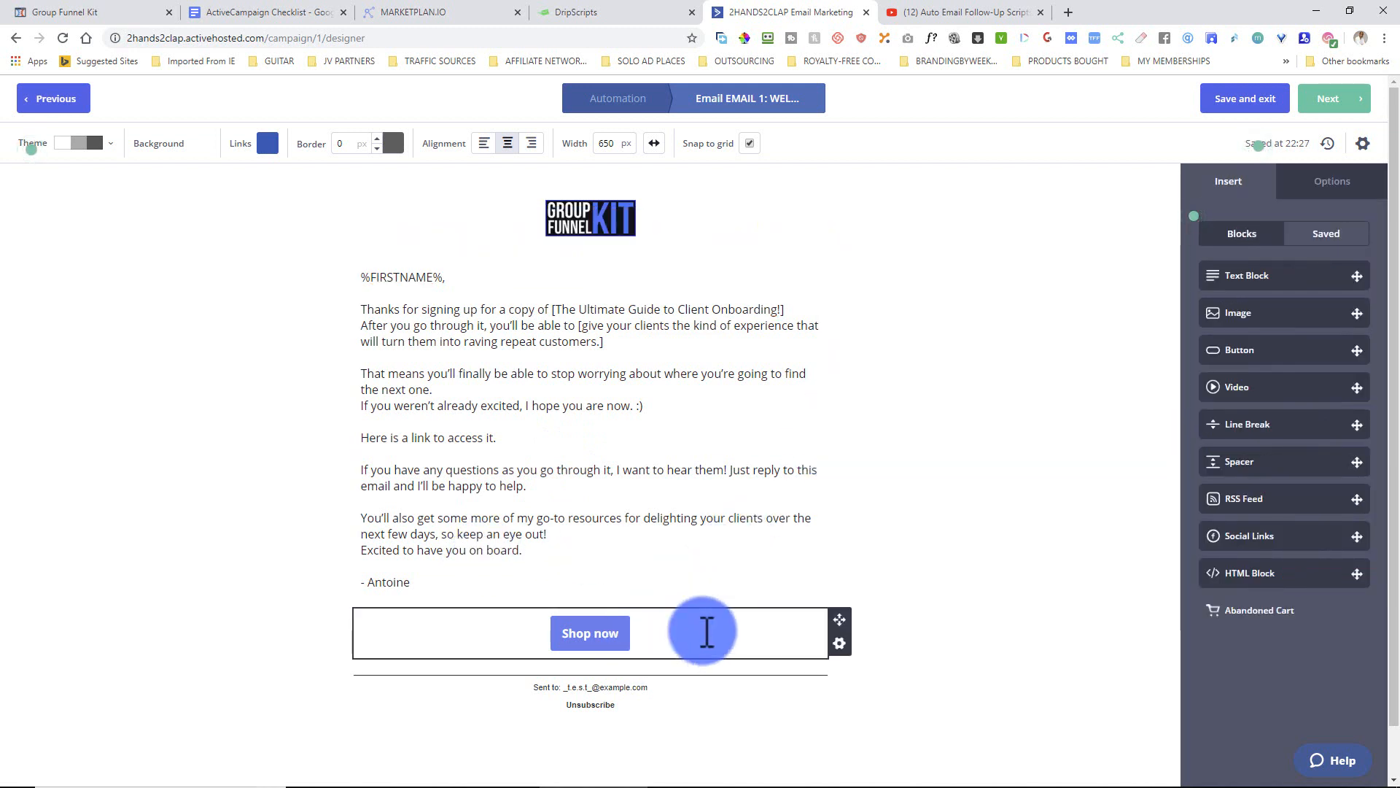
Delete the "Shop now" button block below the email body.
click(839, 644)
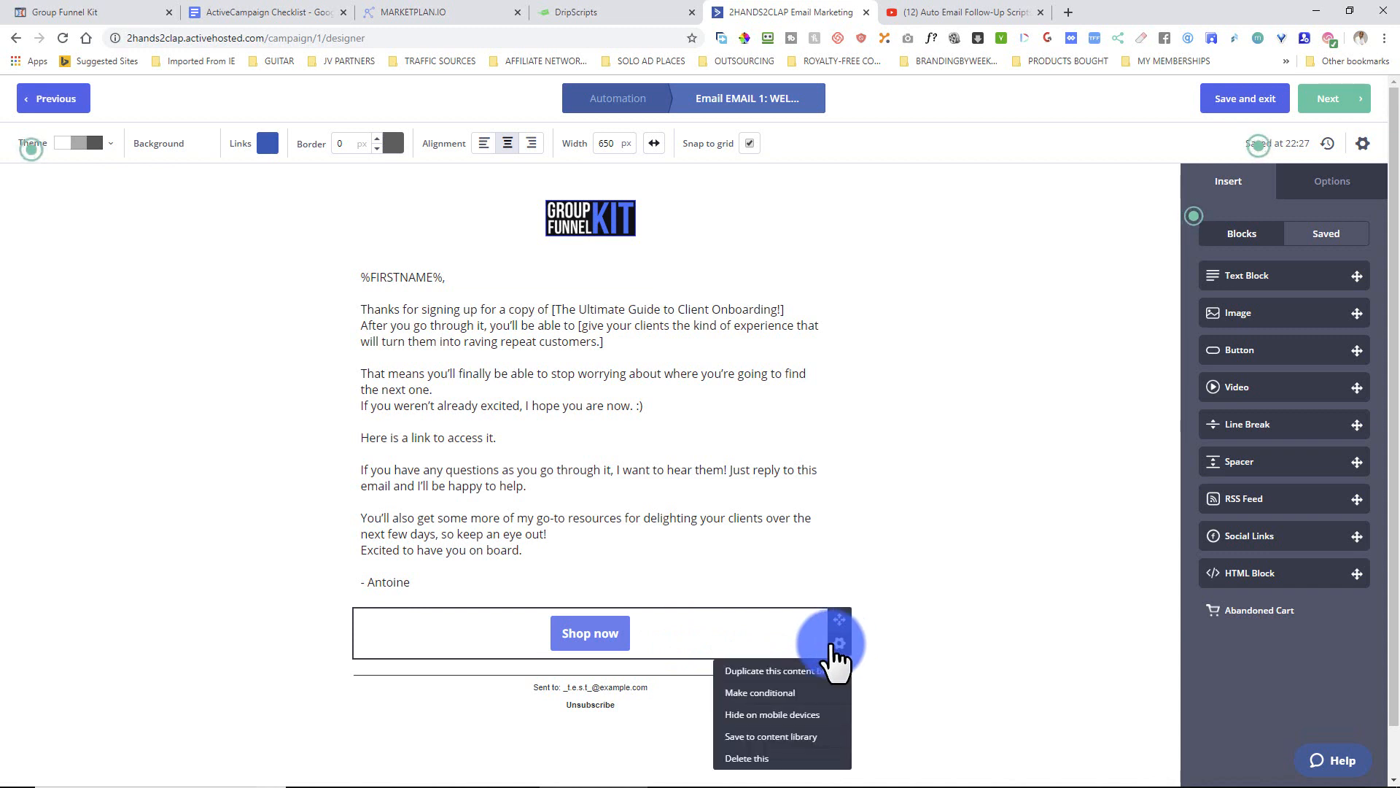
click(759, 760)
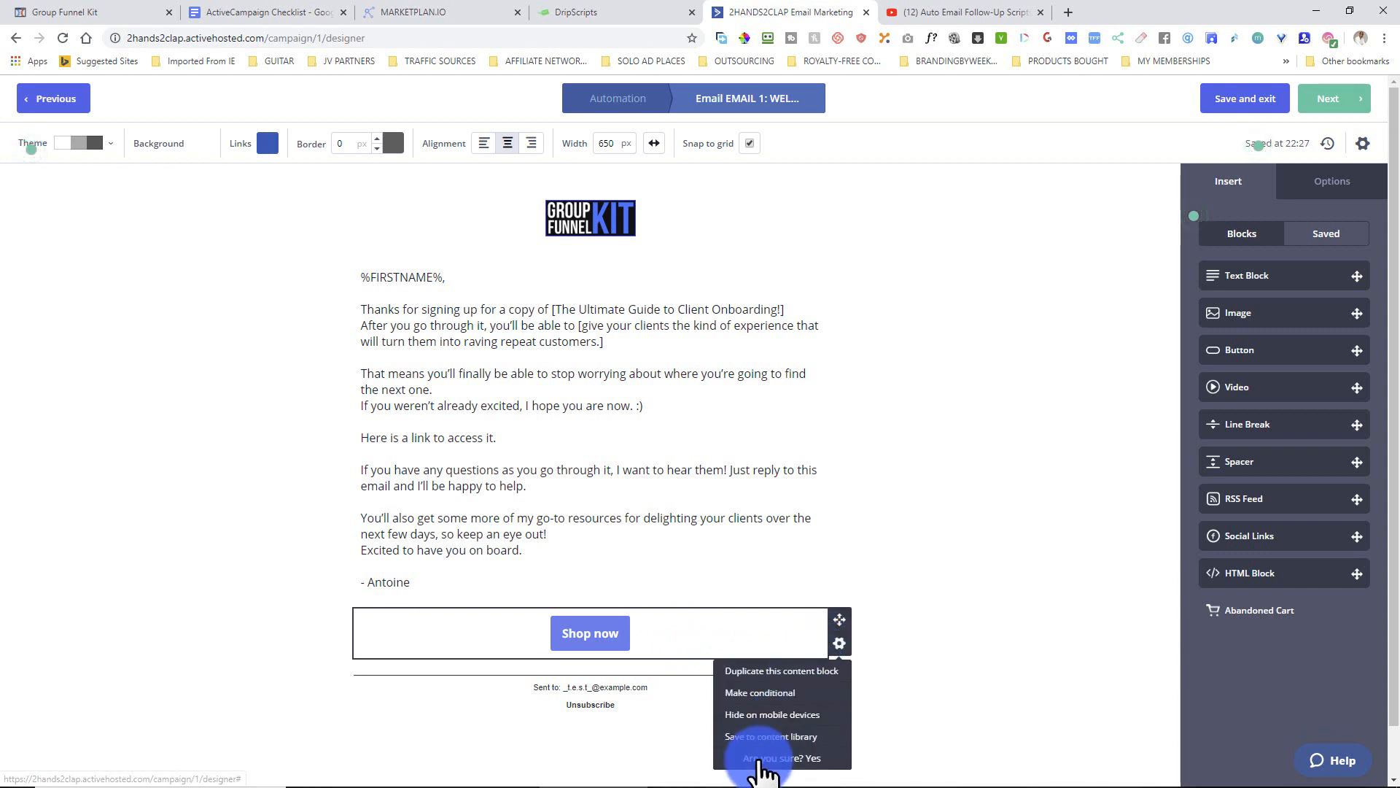
click(811, 760)
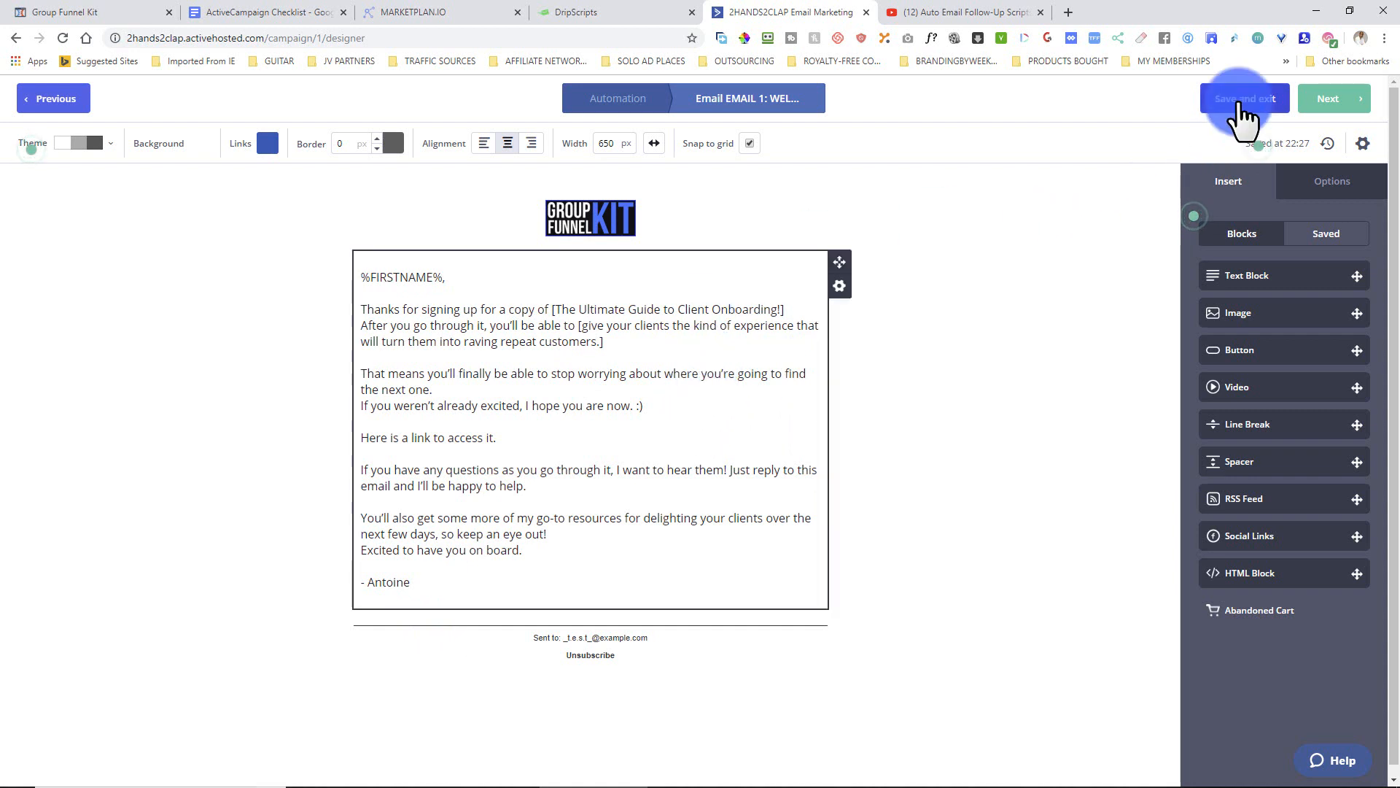
Continue to the campaign summary and examine the subject, sender, mailing address, tracking options and spam check.
click(1344, 108)
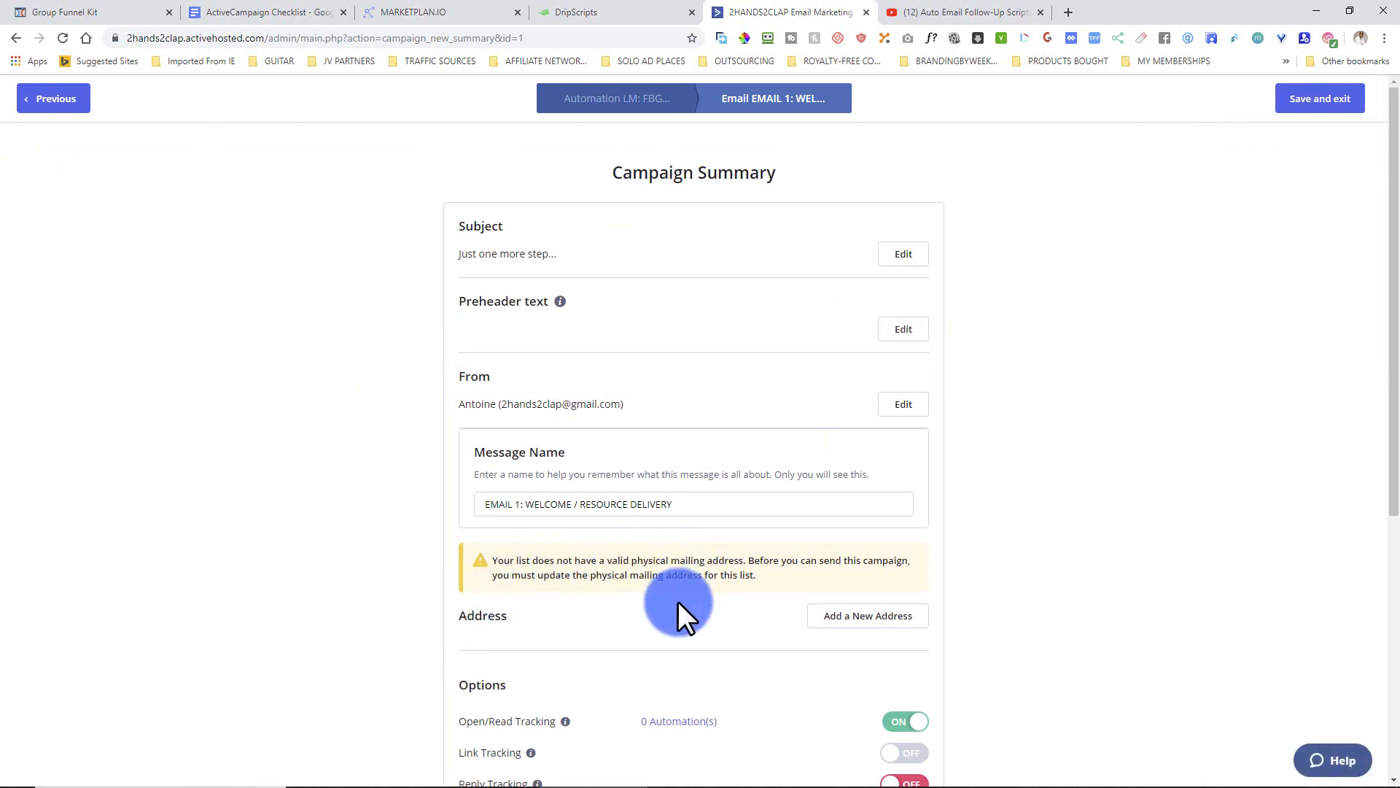
scroll(682, 604, down, 2)
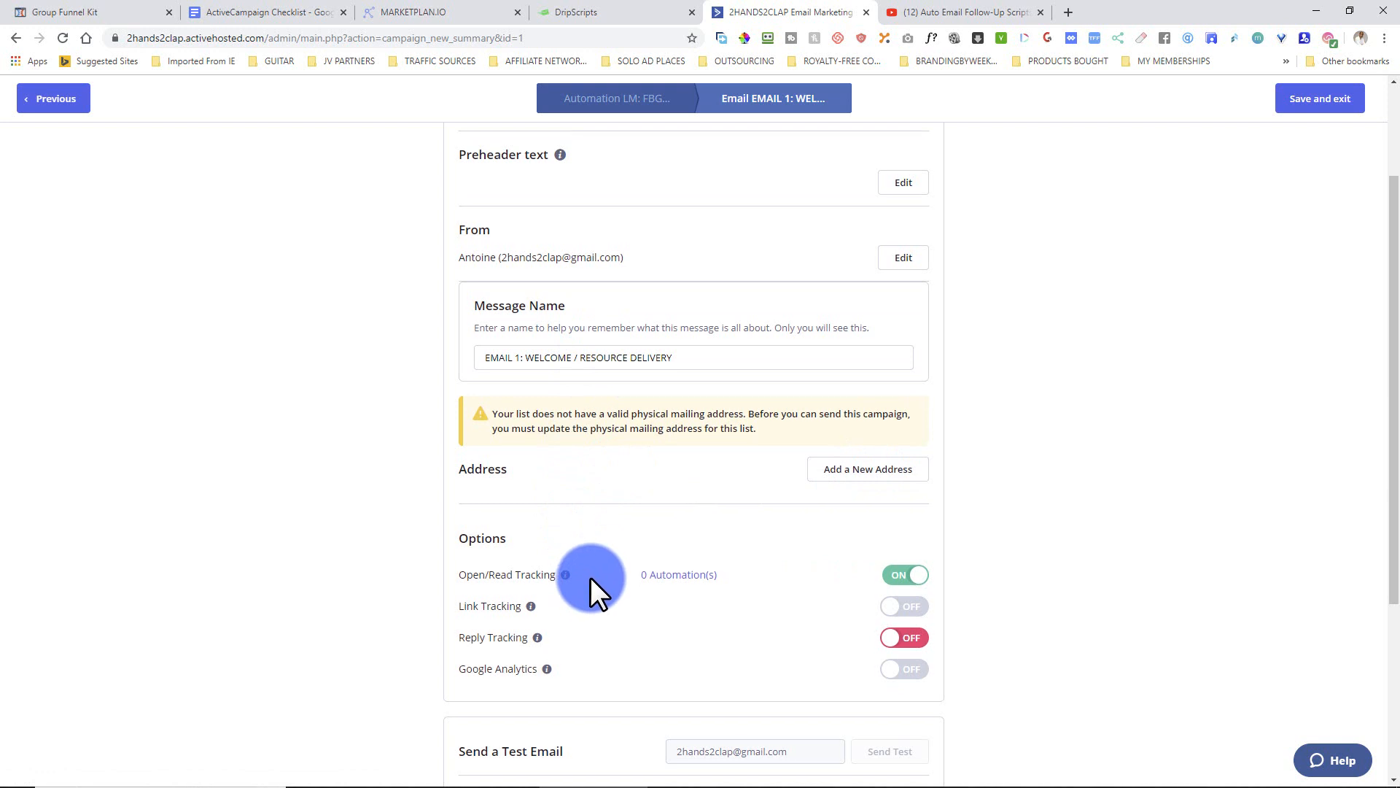
scroll(590, 576, down, 3)
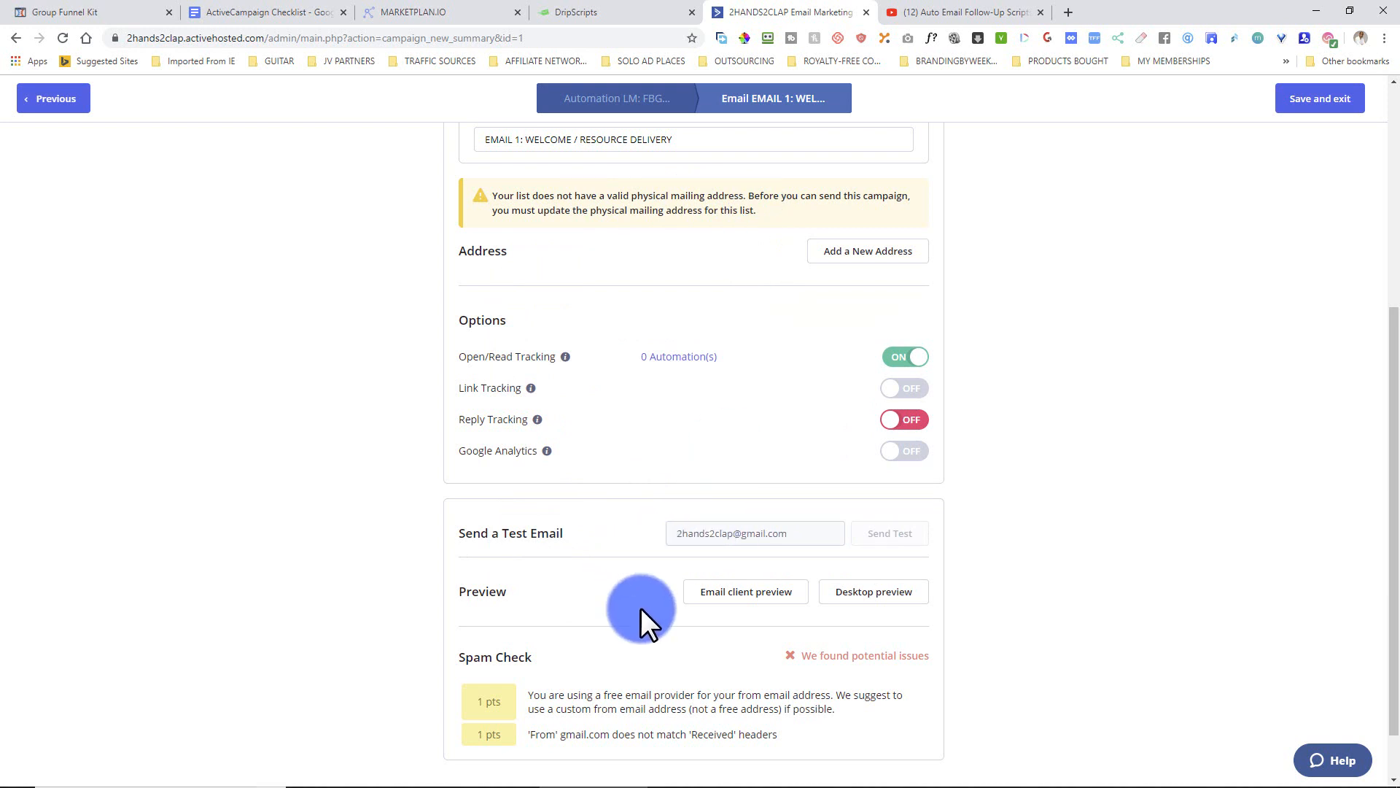
scroll(577, 725, down, 1)
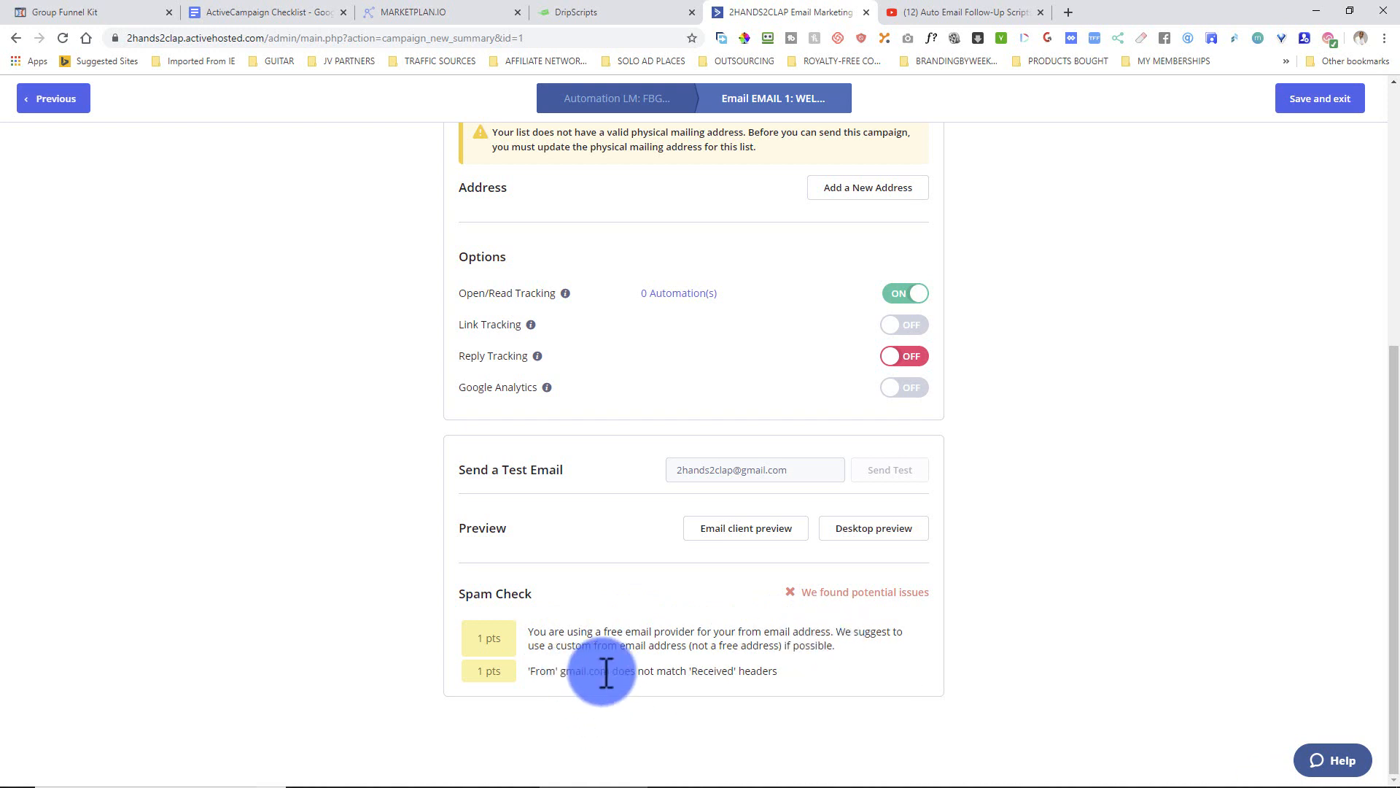
drag(590, 672, 576, 671)
drag(789, 674, 524, 632)
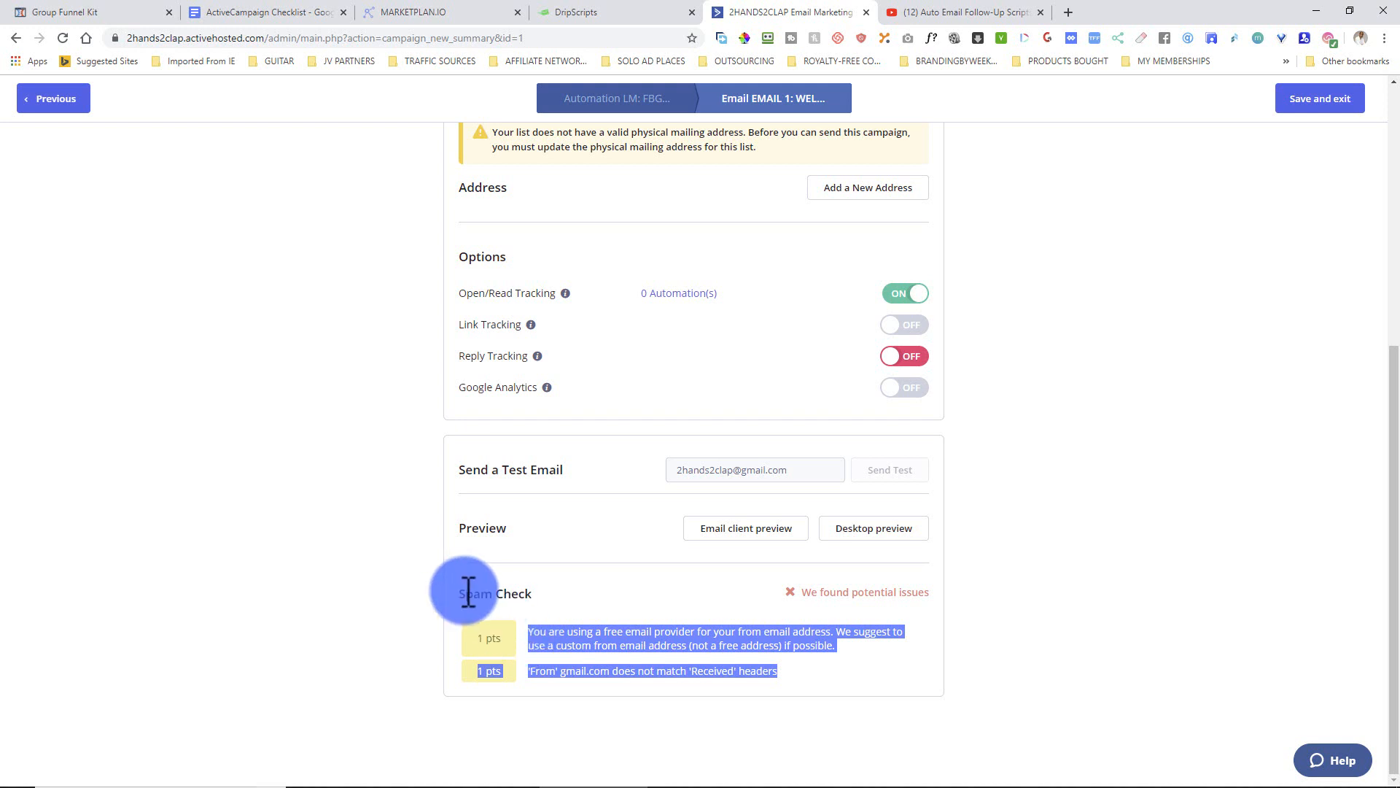
scroll(547, 670, up, 5)
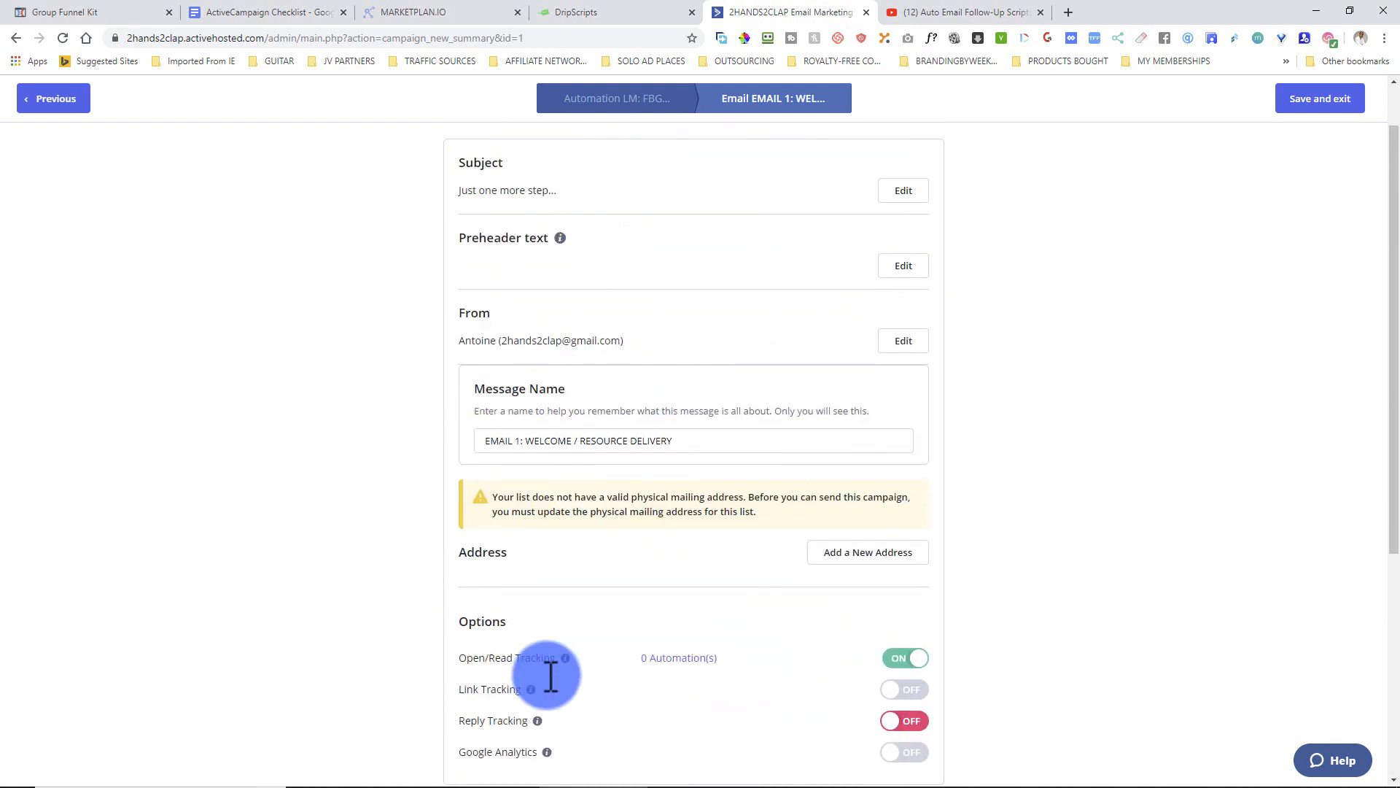
scroll(548, 674, down, 5)
click(719, 643)
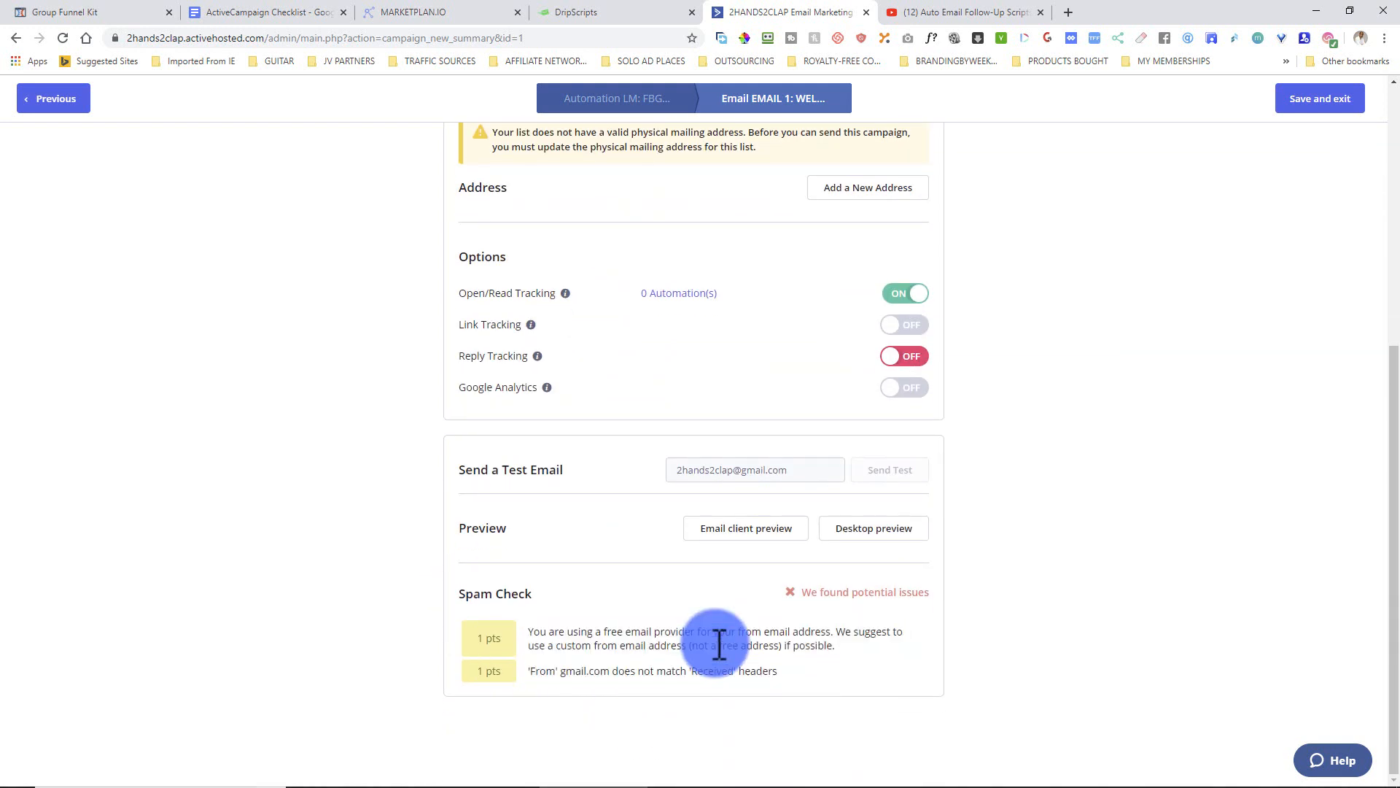
drag(779, 673, 533, 634)
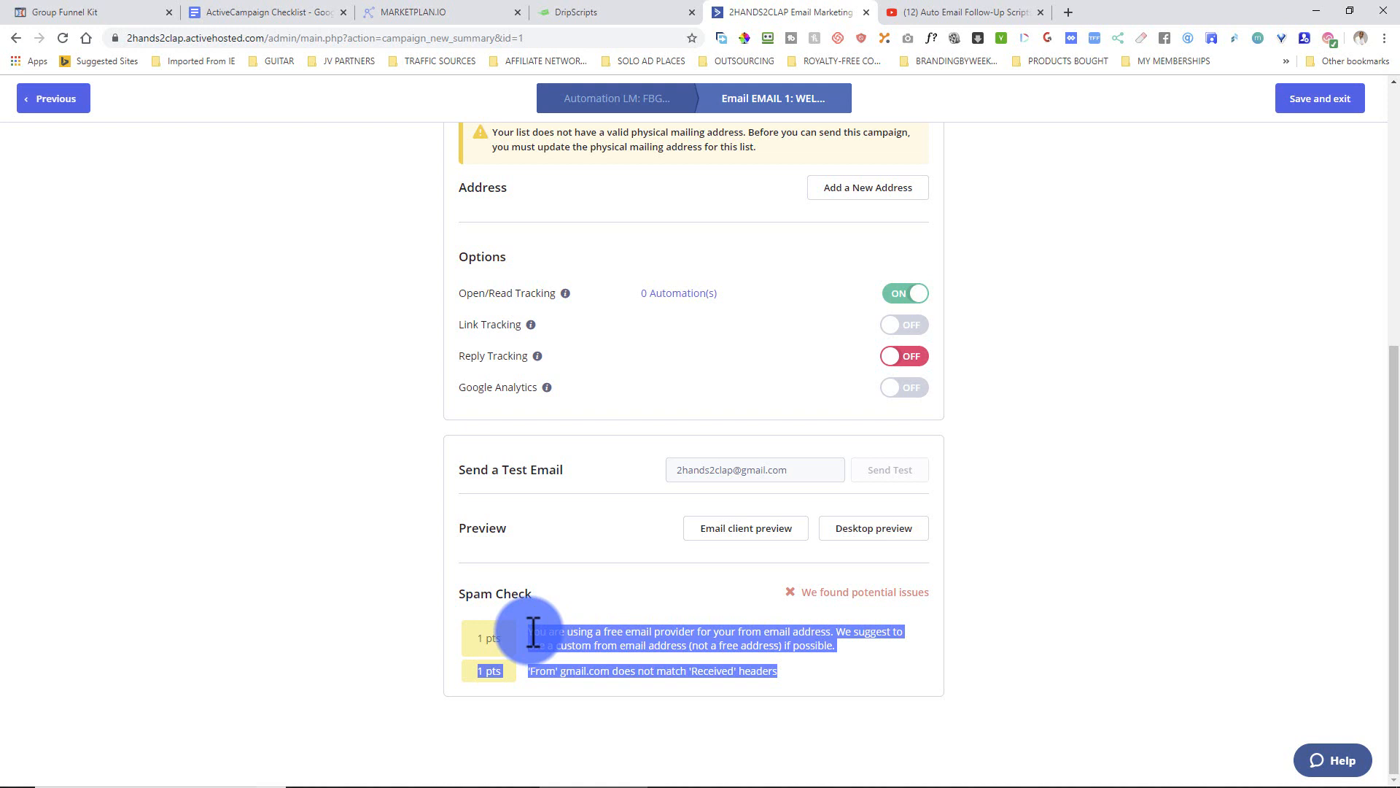
scroll(595, 666, up, 1)
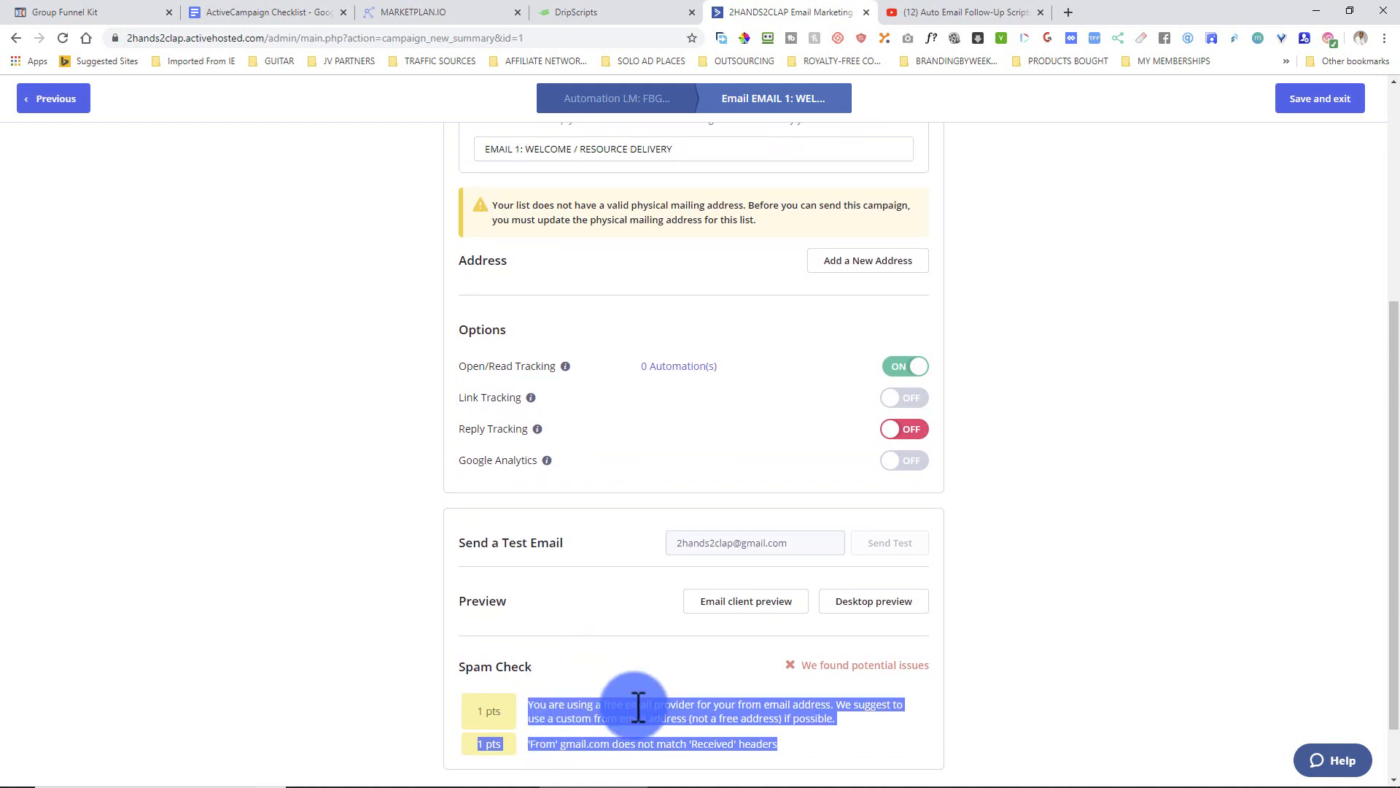
scroll(639, 706, up, 2)
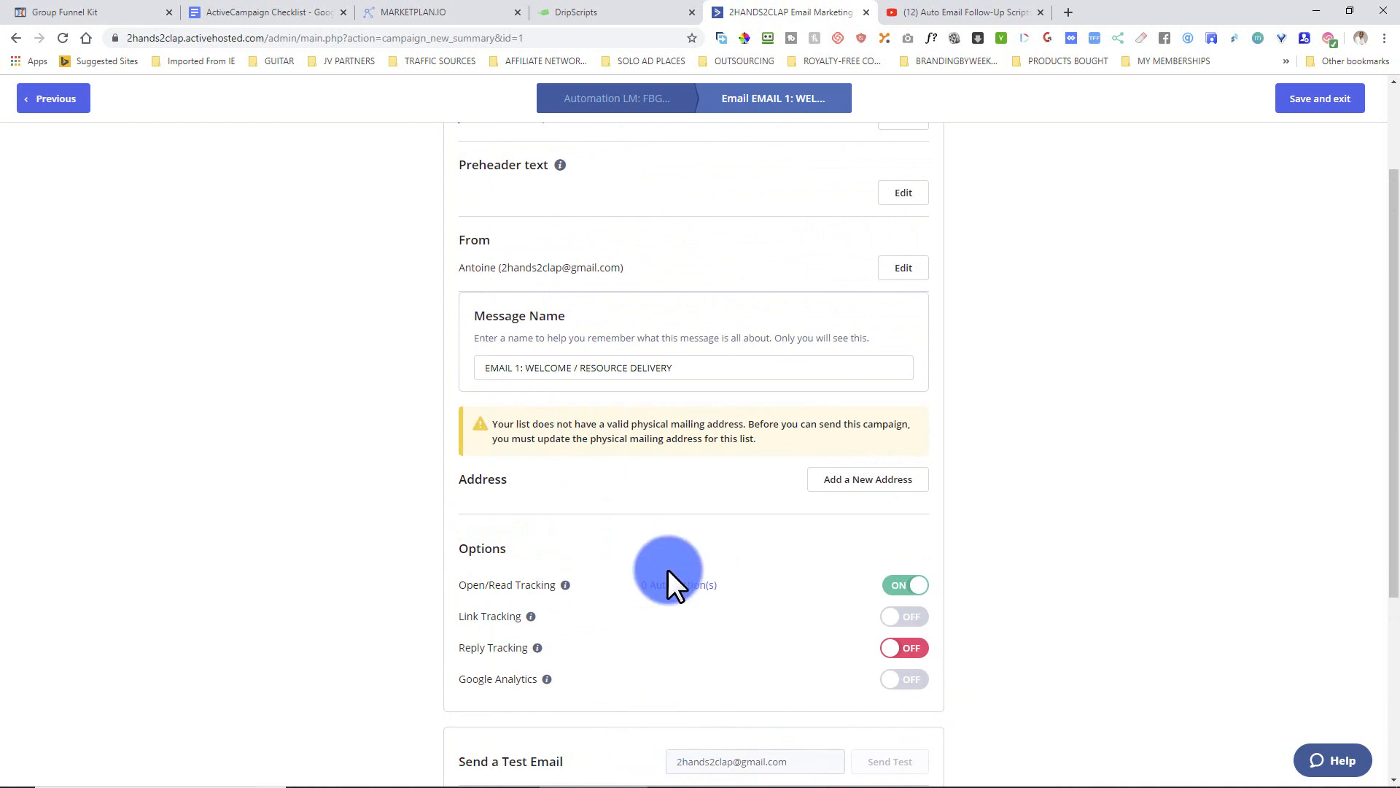
scroll(676, 592, down, 3)
scroll(751, 294, up, 3)
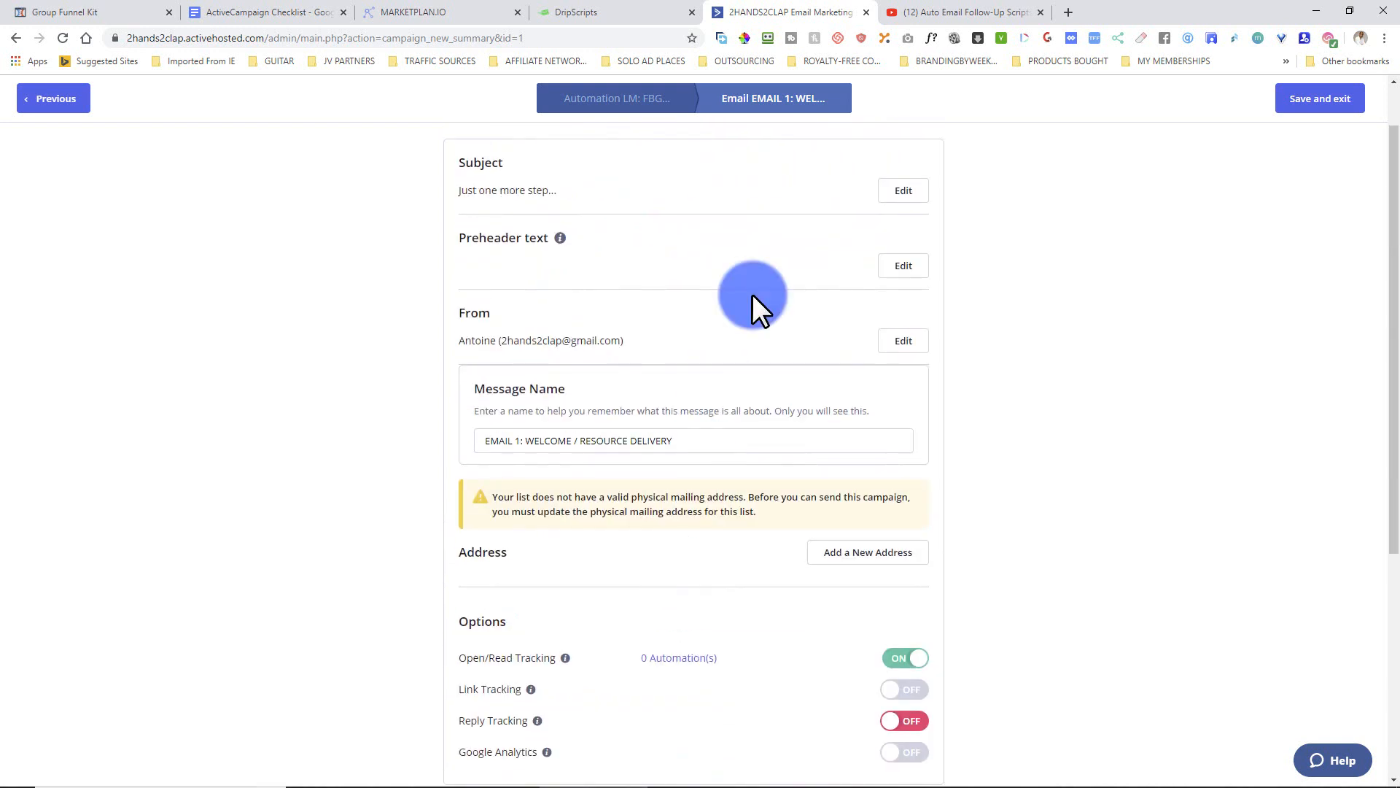
scroll(689, 307, up, 1)
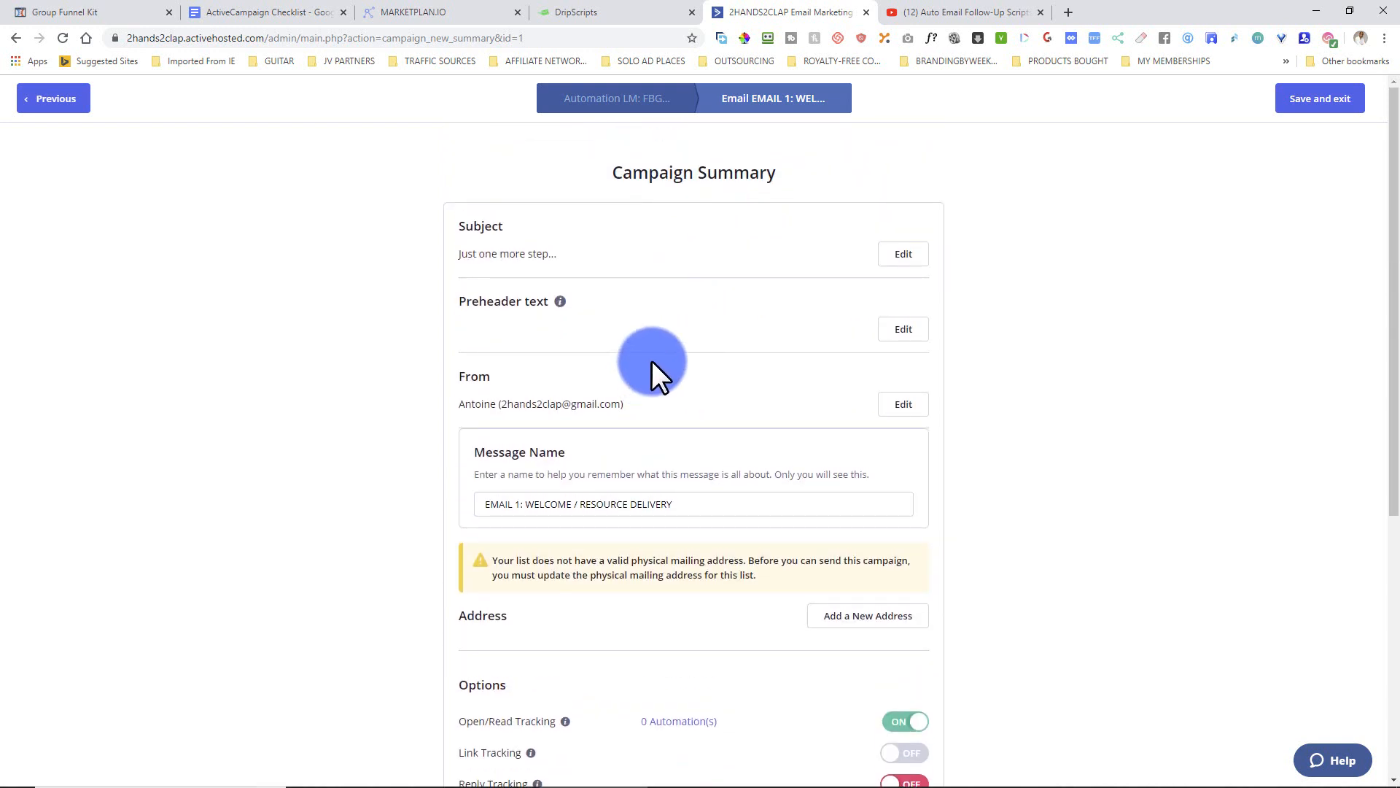
Save and exit the email, and save it as the email sent by the LM: FBGROUPS automation.
click(1307, 109)
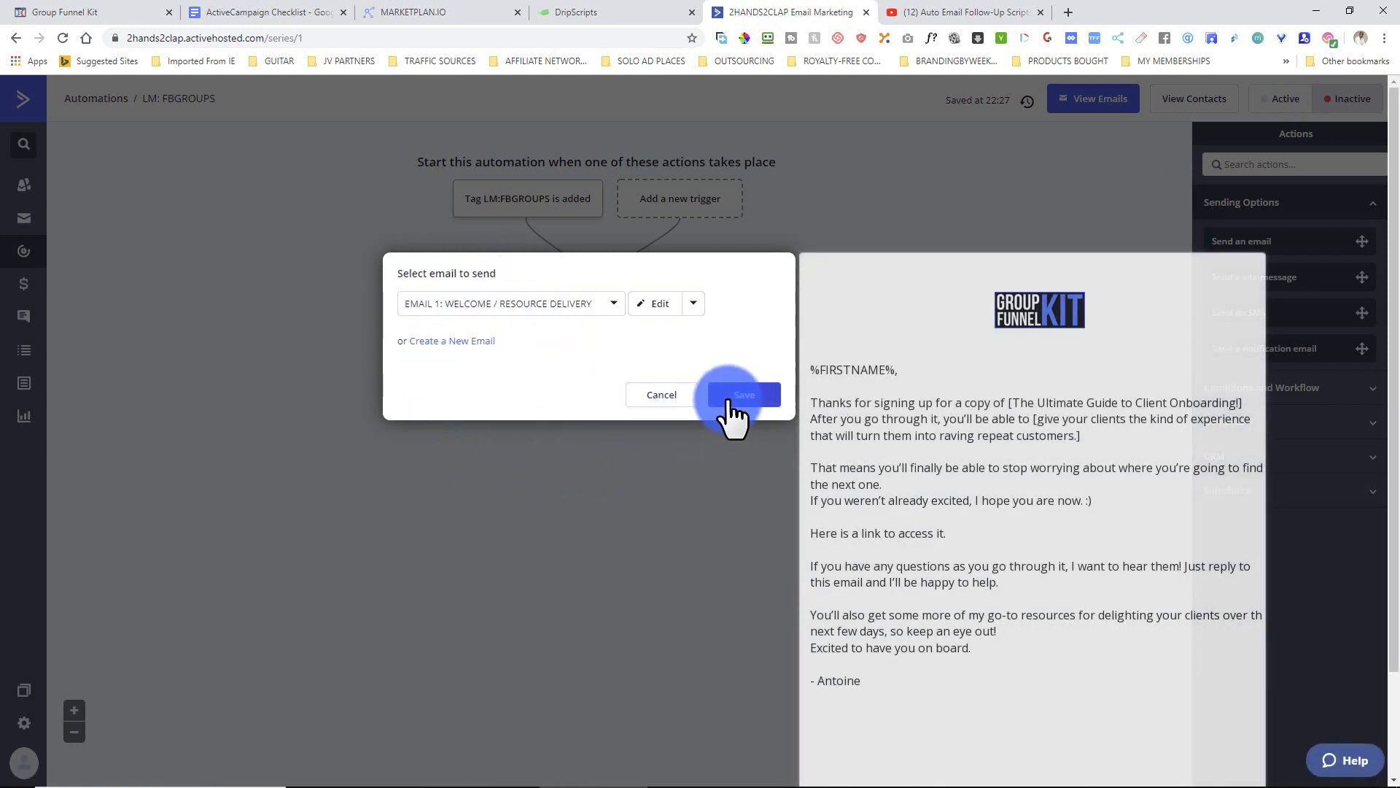
click(731, 399)
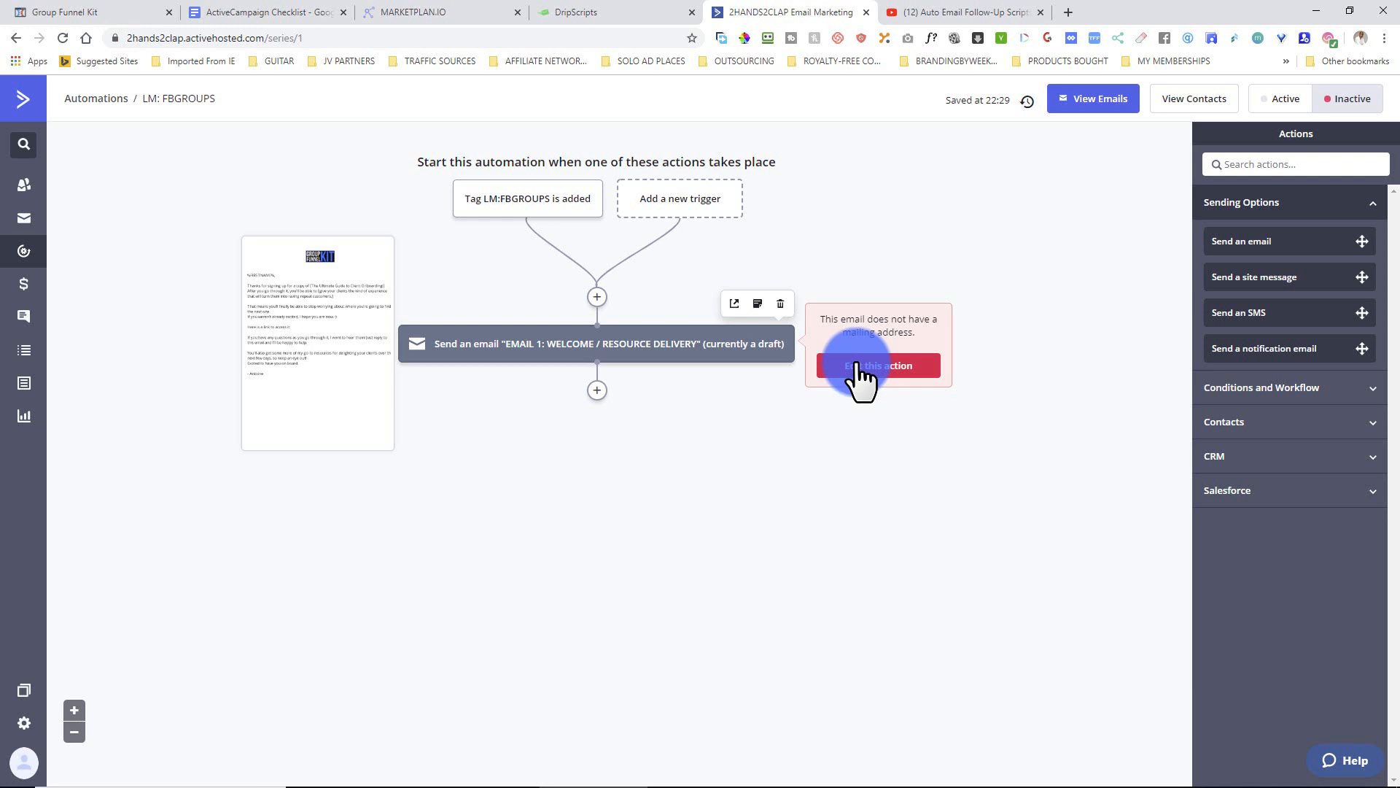
Save "EMAIL 1: WELCOME / RESOURCE DELIVERY" from the automation as a reusable template and exit the template designer.
click(648, 353)
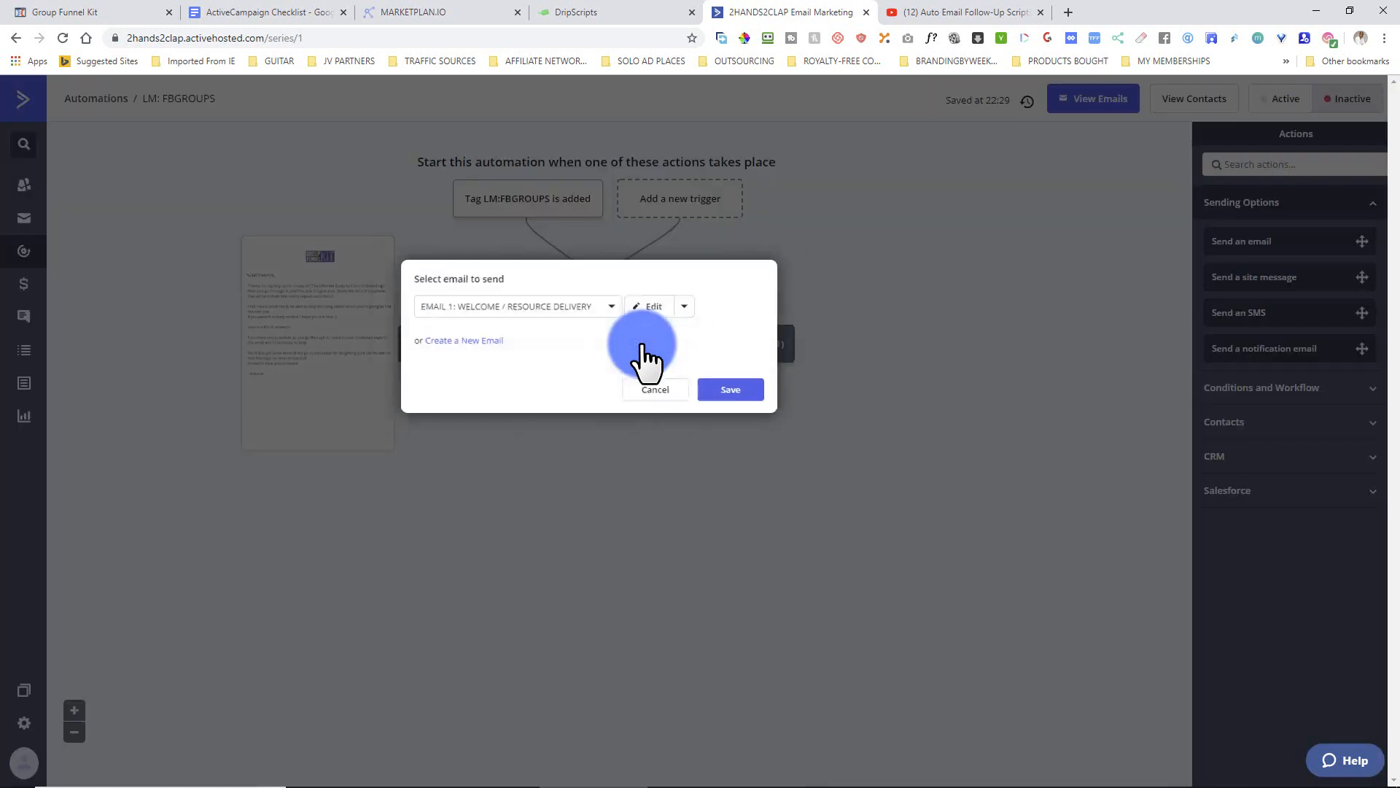
click(694, 304)
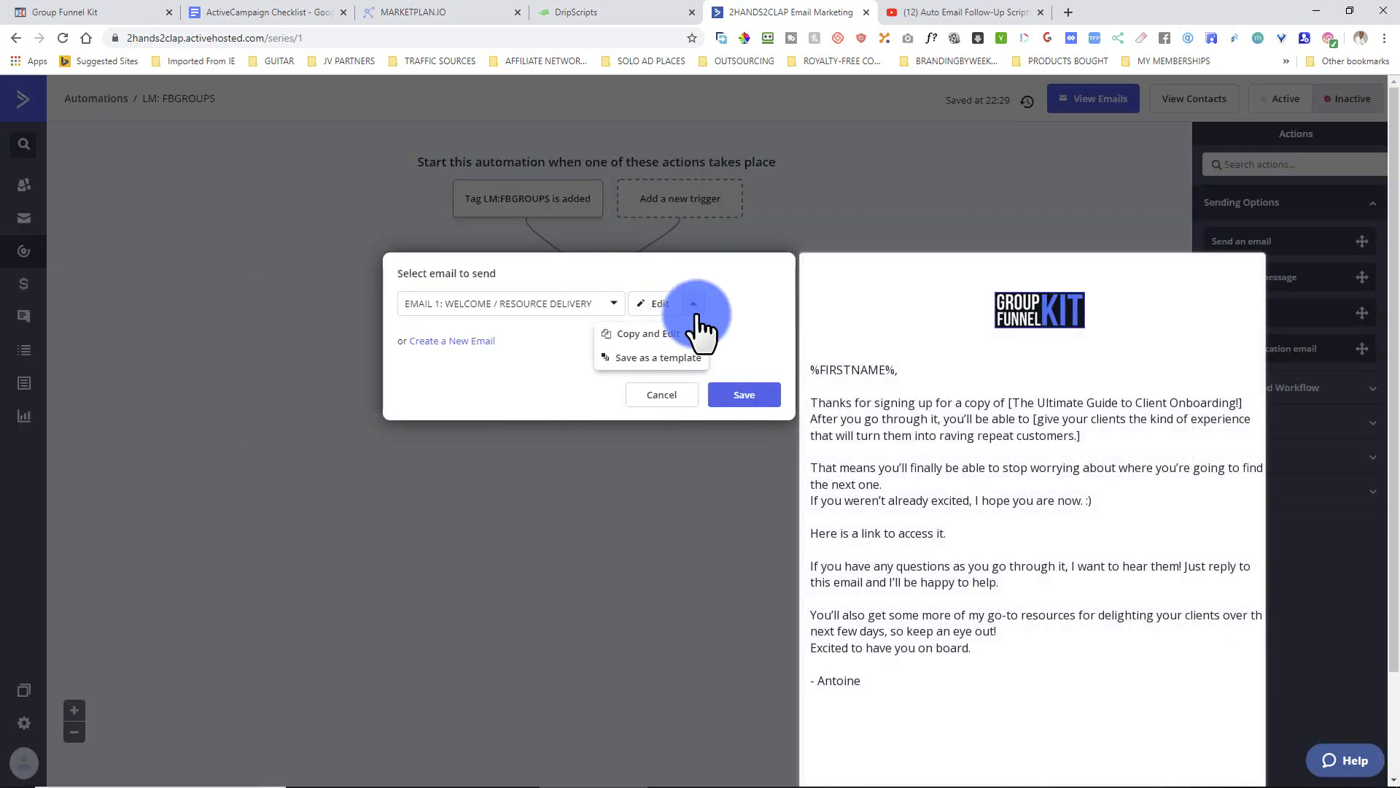
click(652, 362)
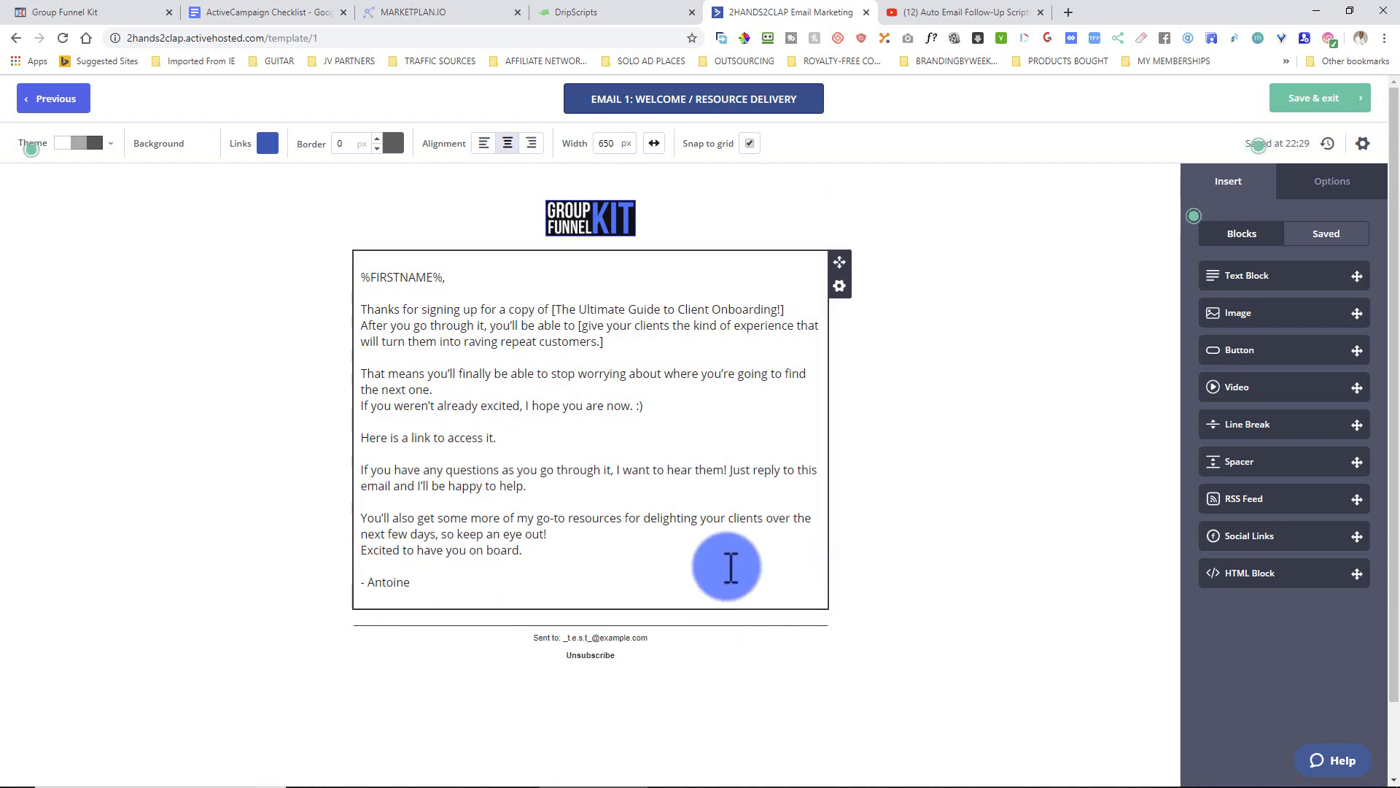
click(1303, 108)
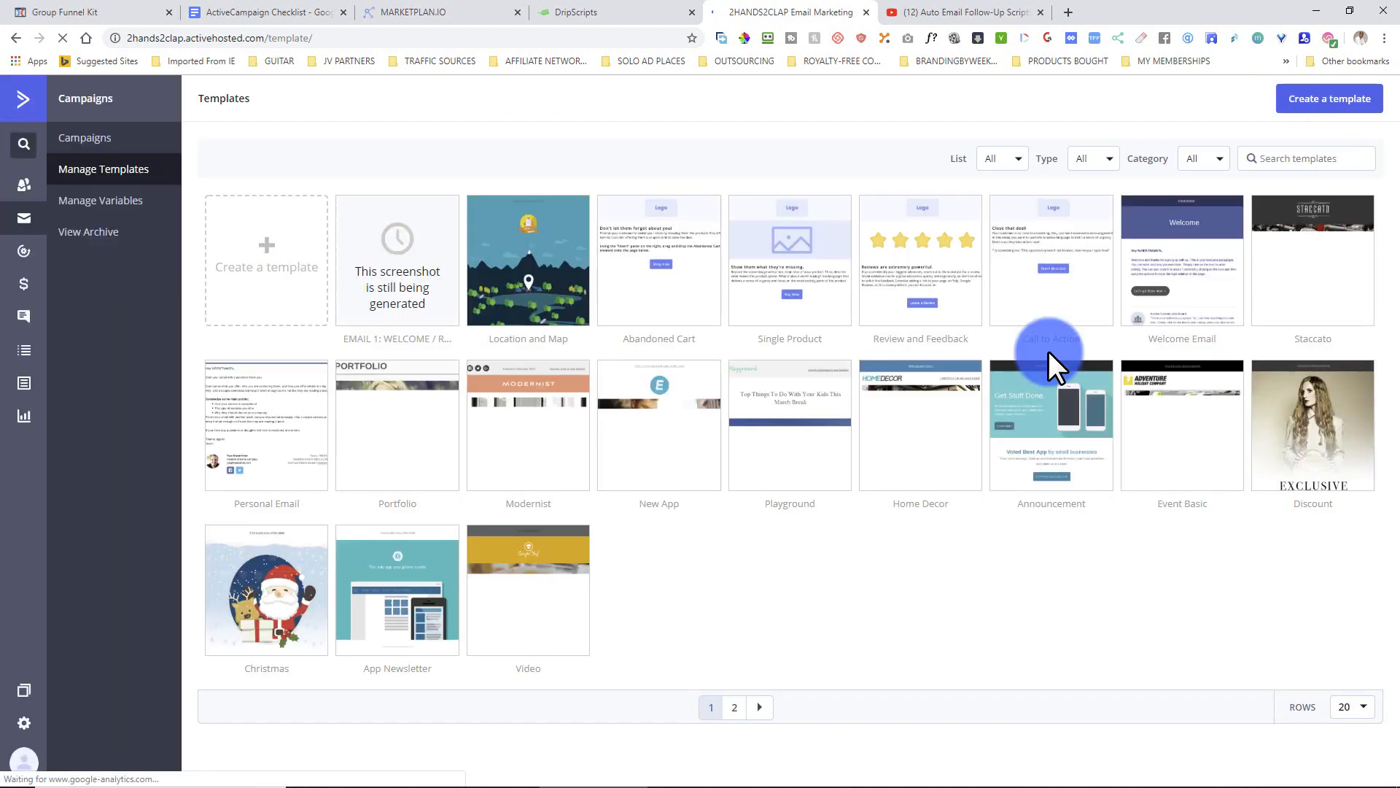
mouse_move(398, 300)
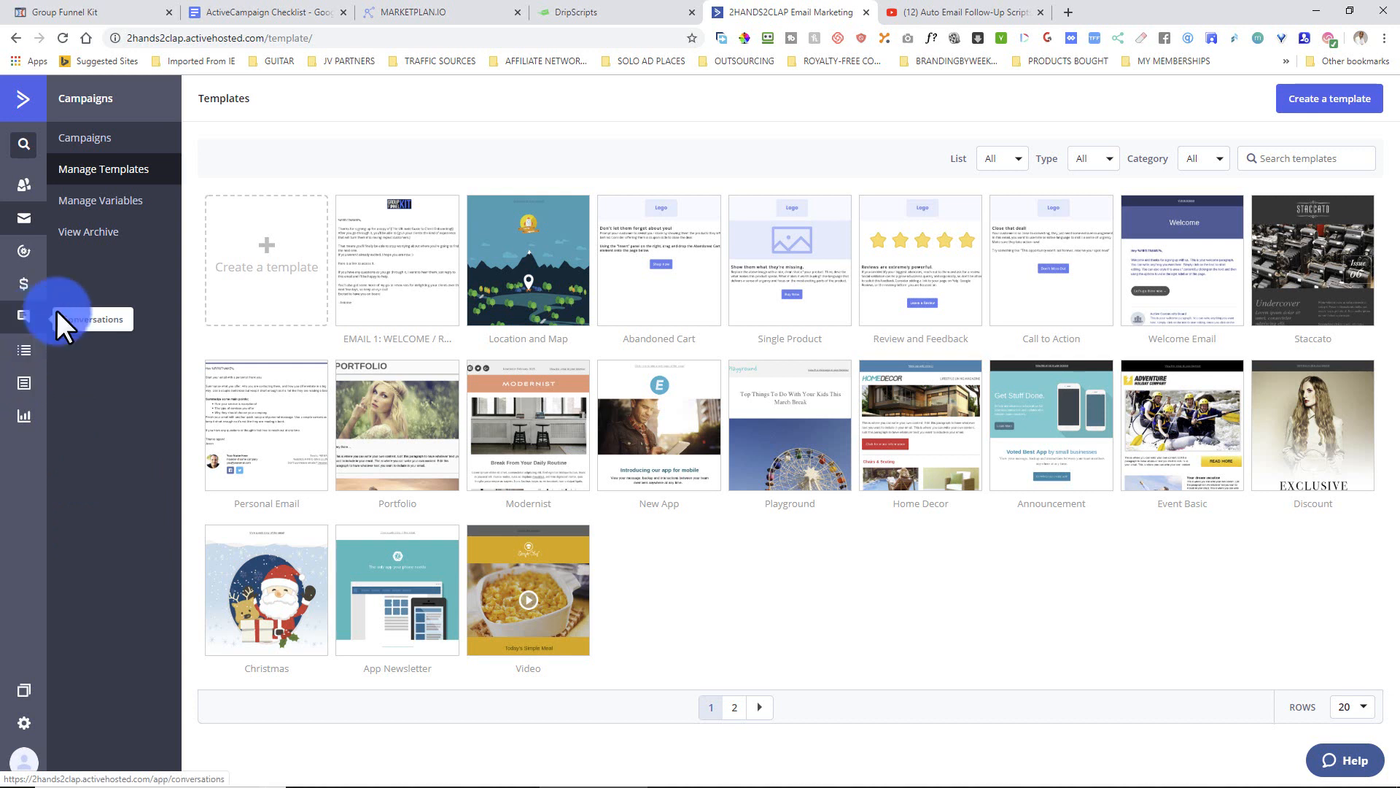
Reopen the LM: FBGROUPS automation and add a wait of 1 day after the Email 1 action.
click(21, 257)
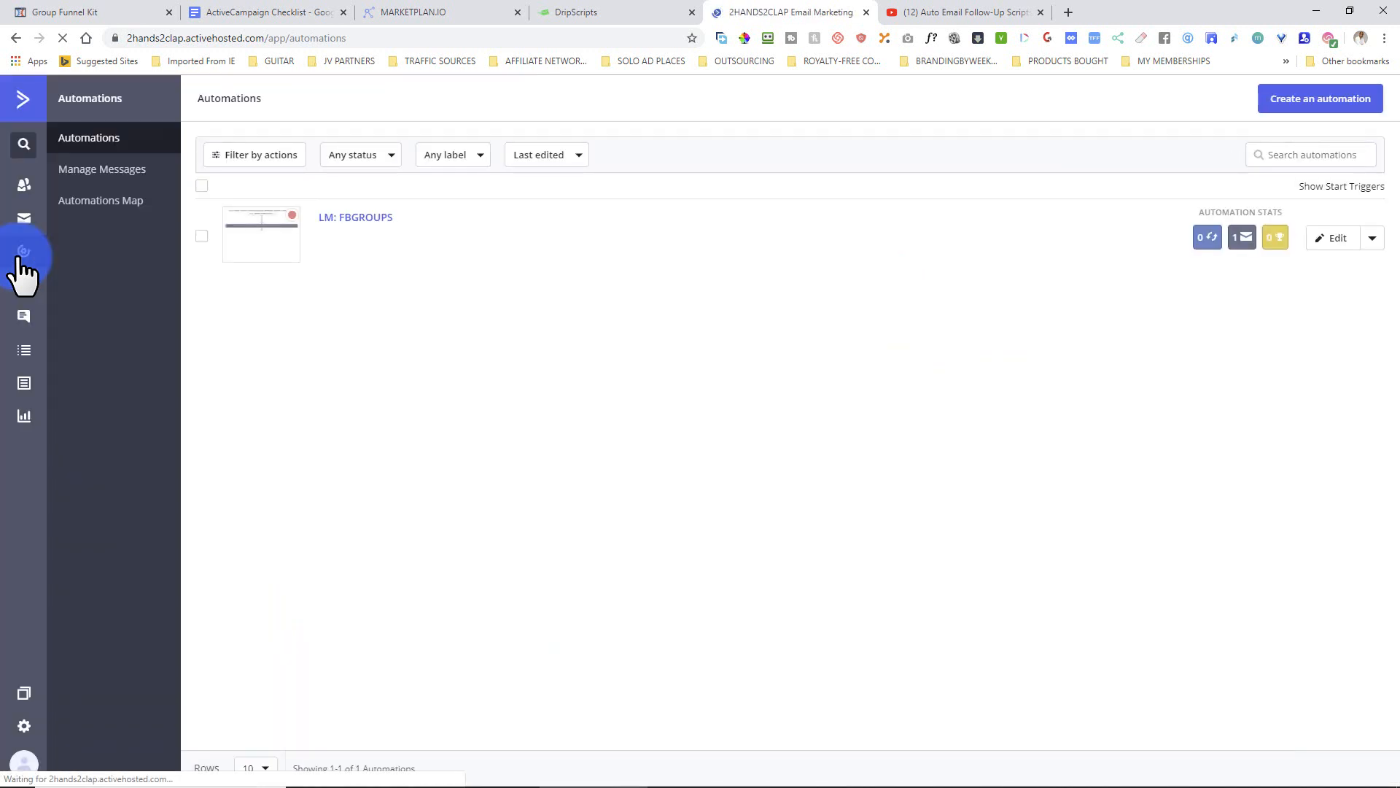
click(343, 221)
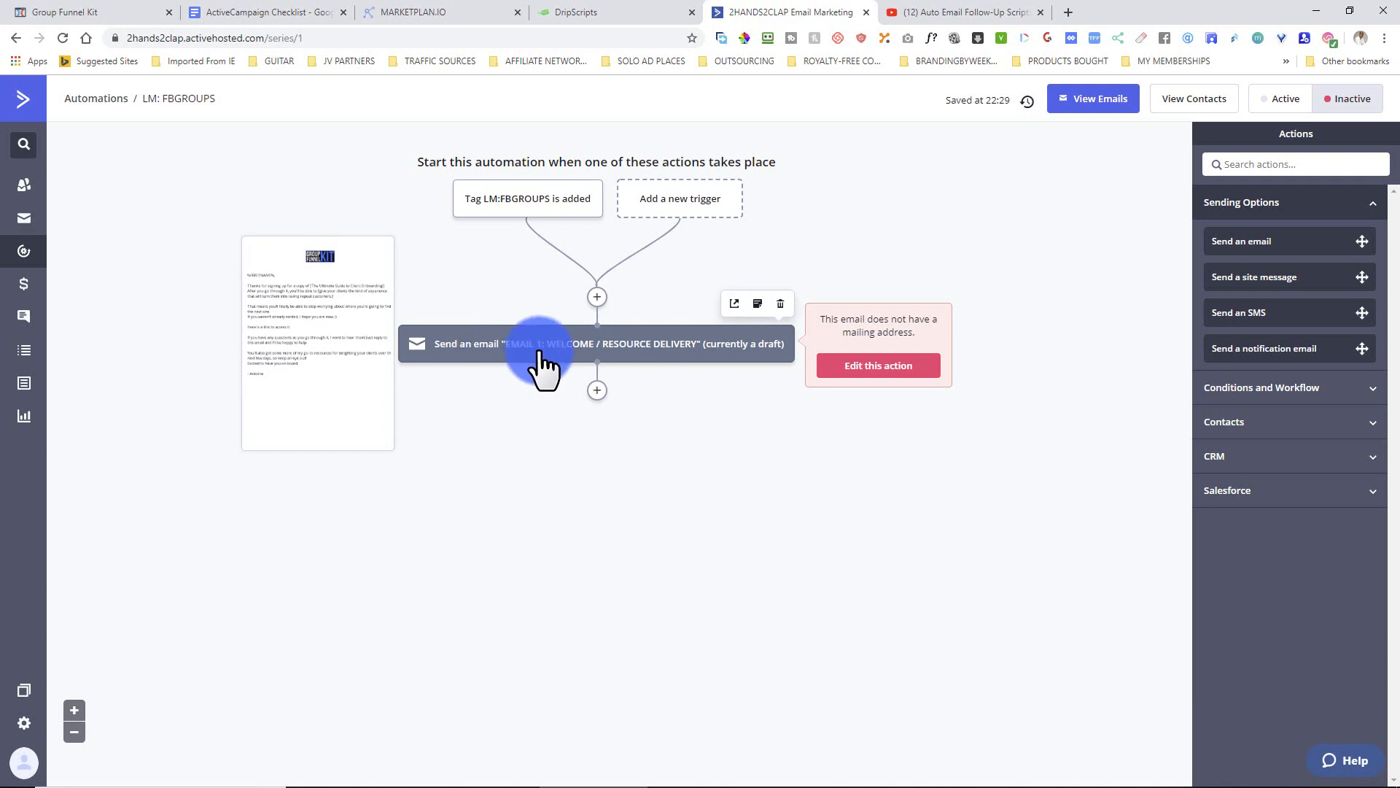
click(597, 391)
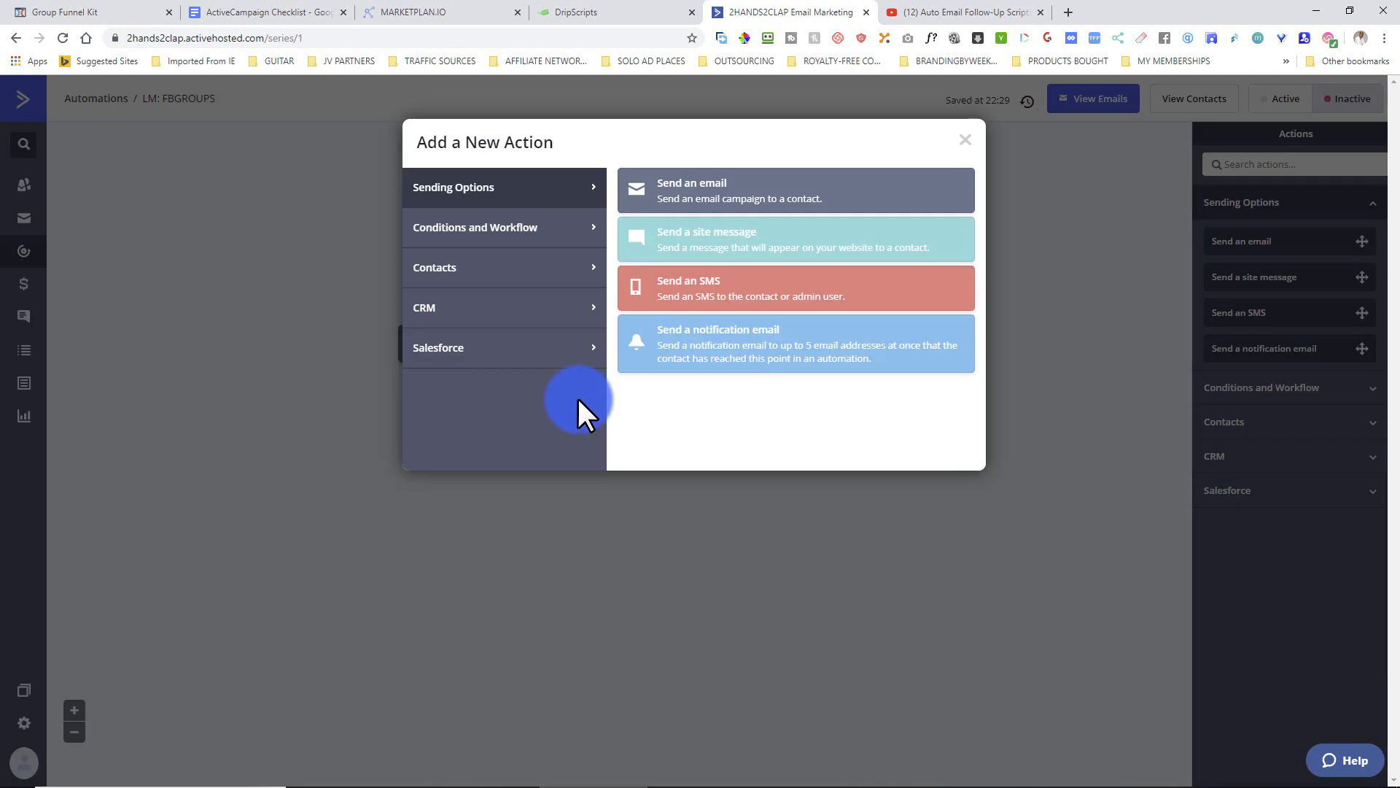
click(514, 230)
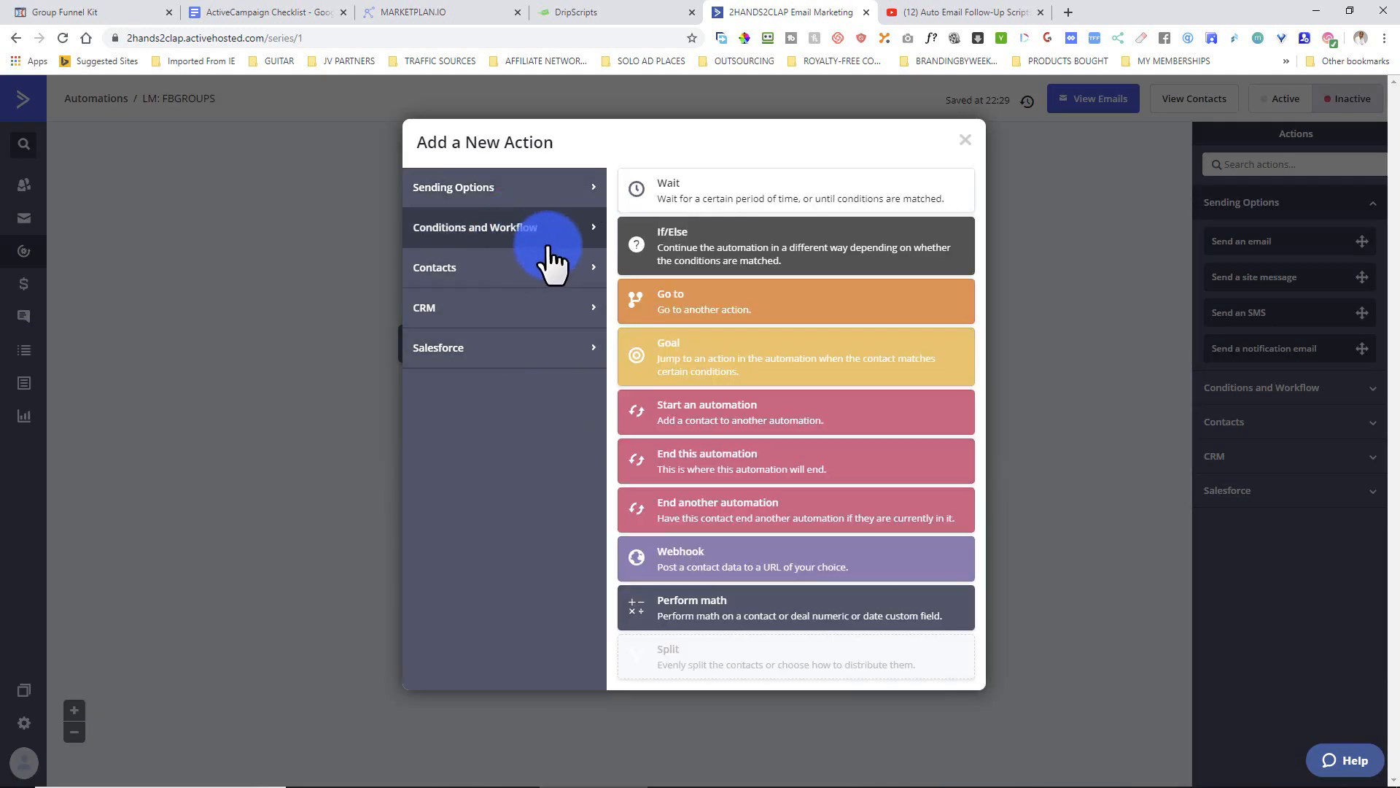
click(670, 200)
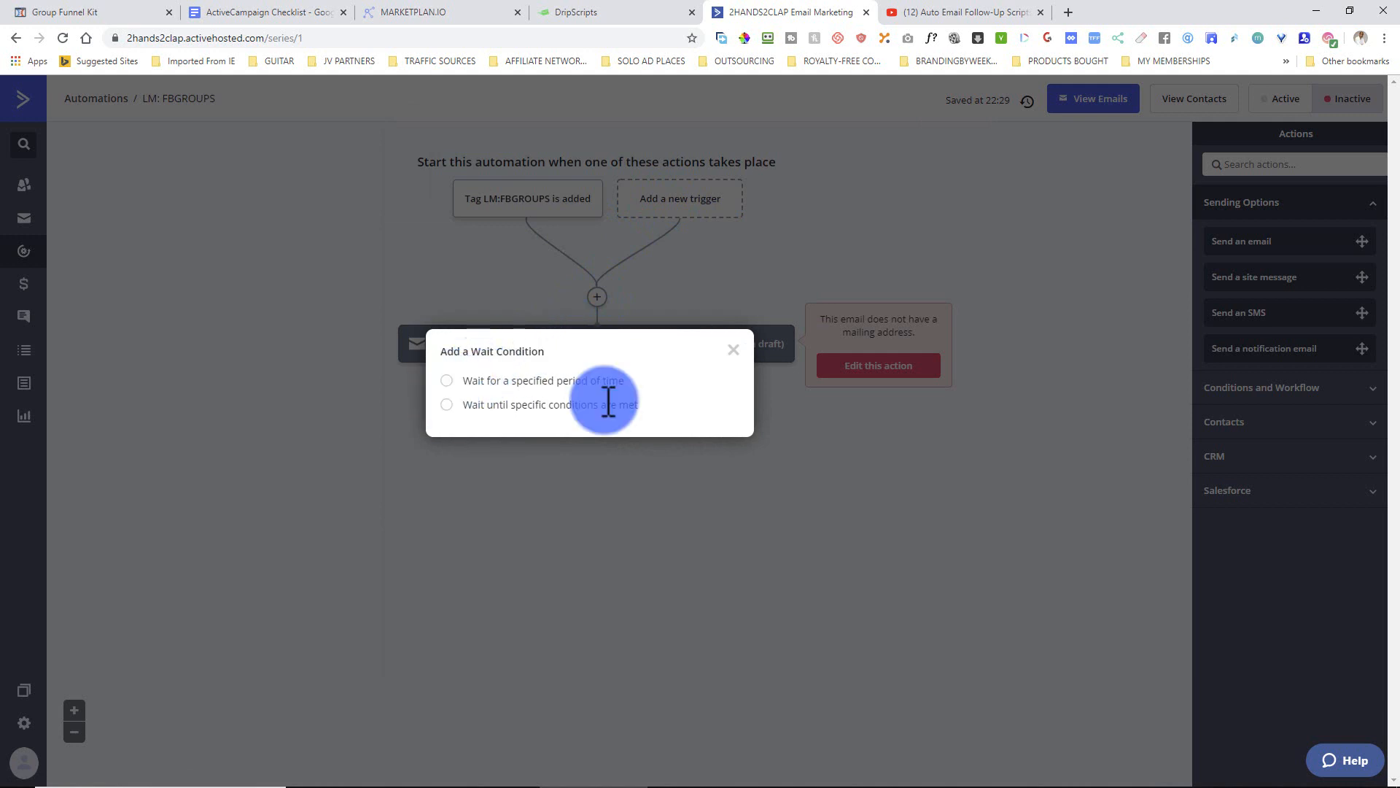
click(630, 390)
click(536, 394)
text(1)
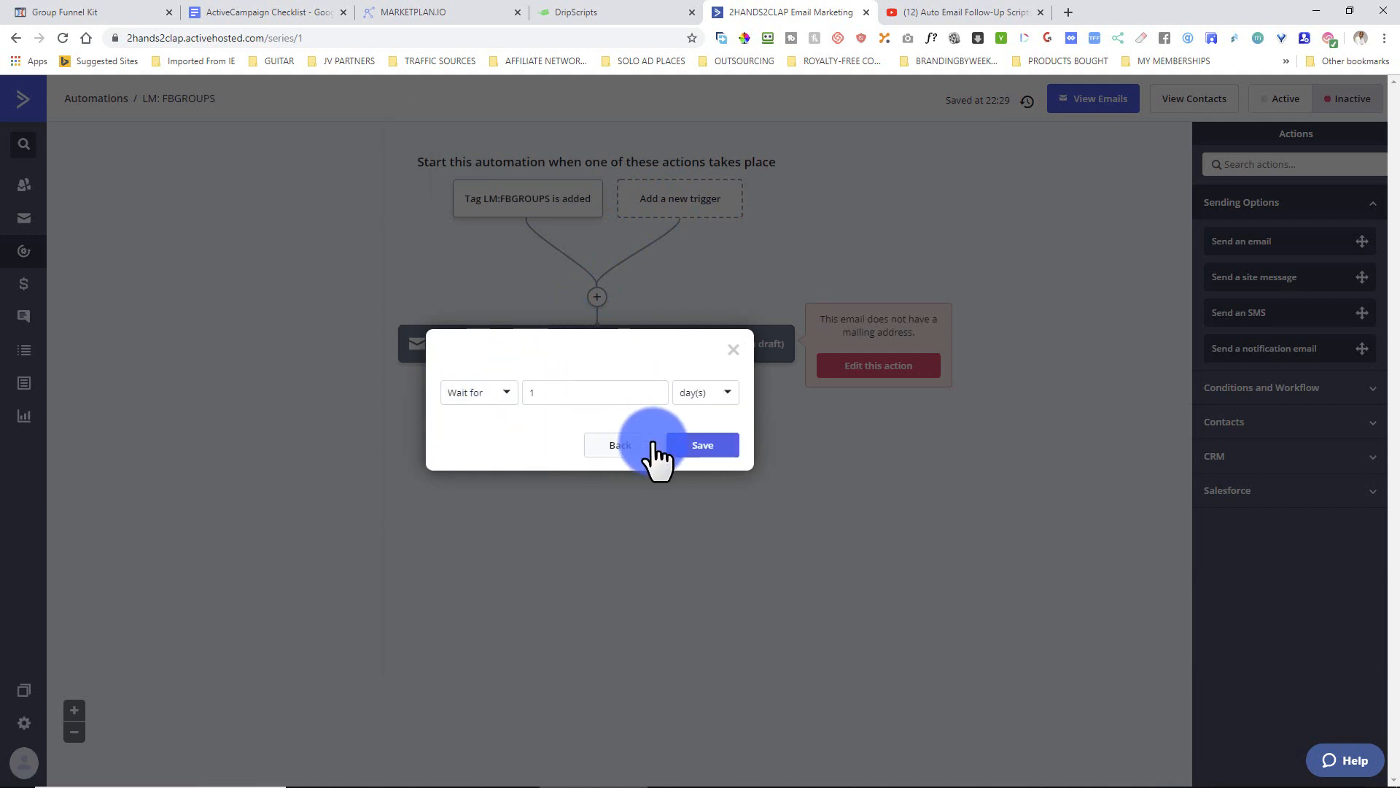
click(687, 447)
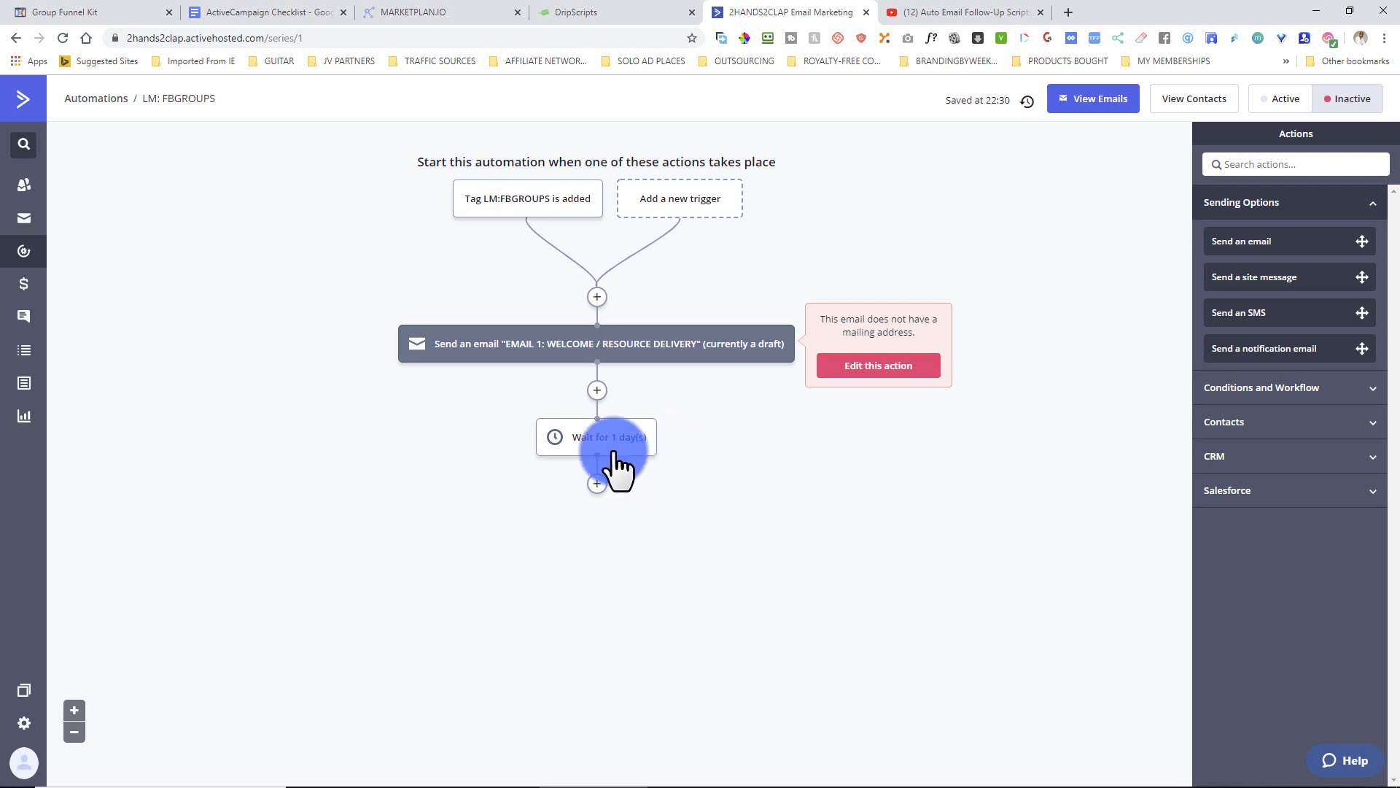
Add a send-an-email action after the 1-day wait in the LM: FBGROUPS automation and start creating a new email for it.
mouse_move(561, 356)
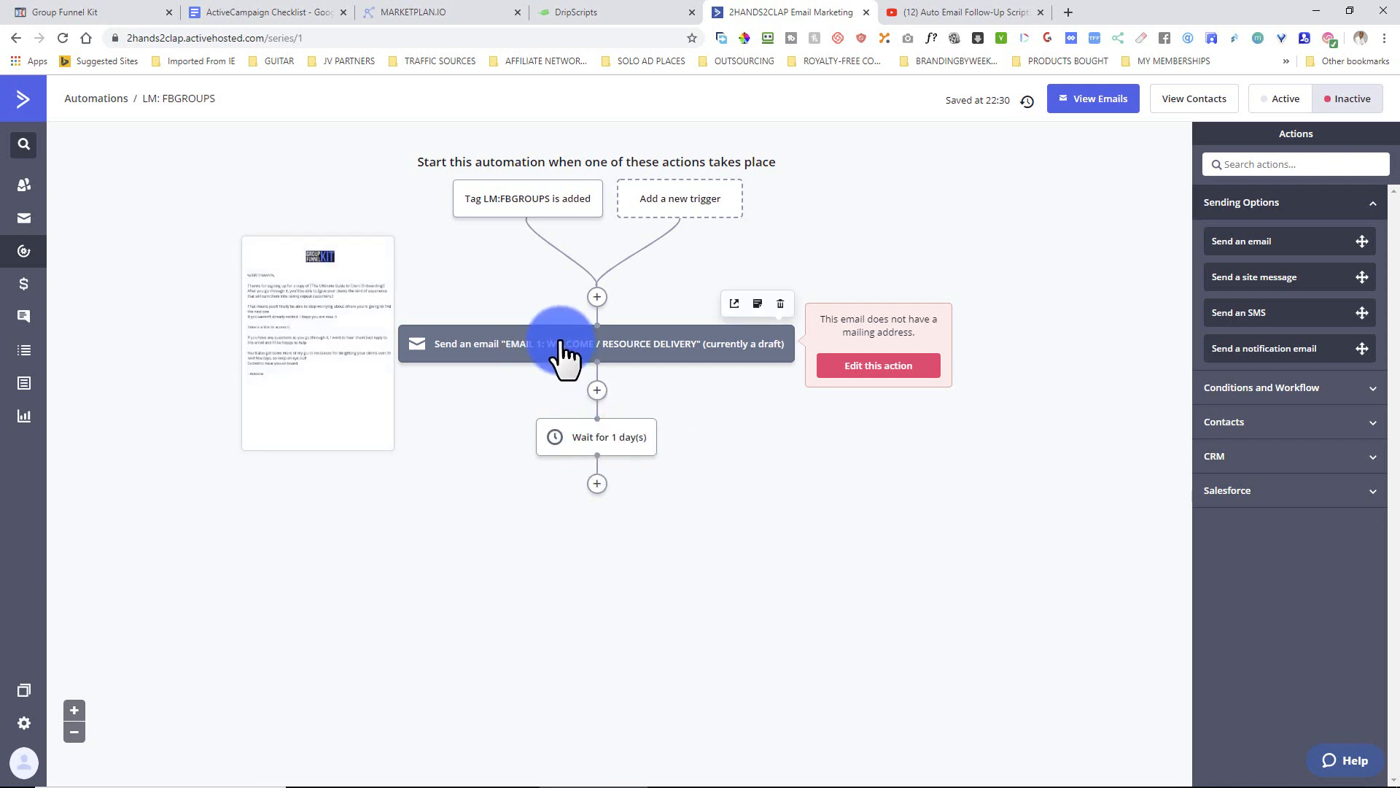
click(597, 484)
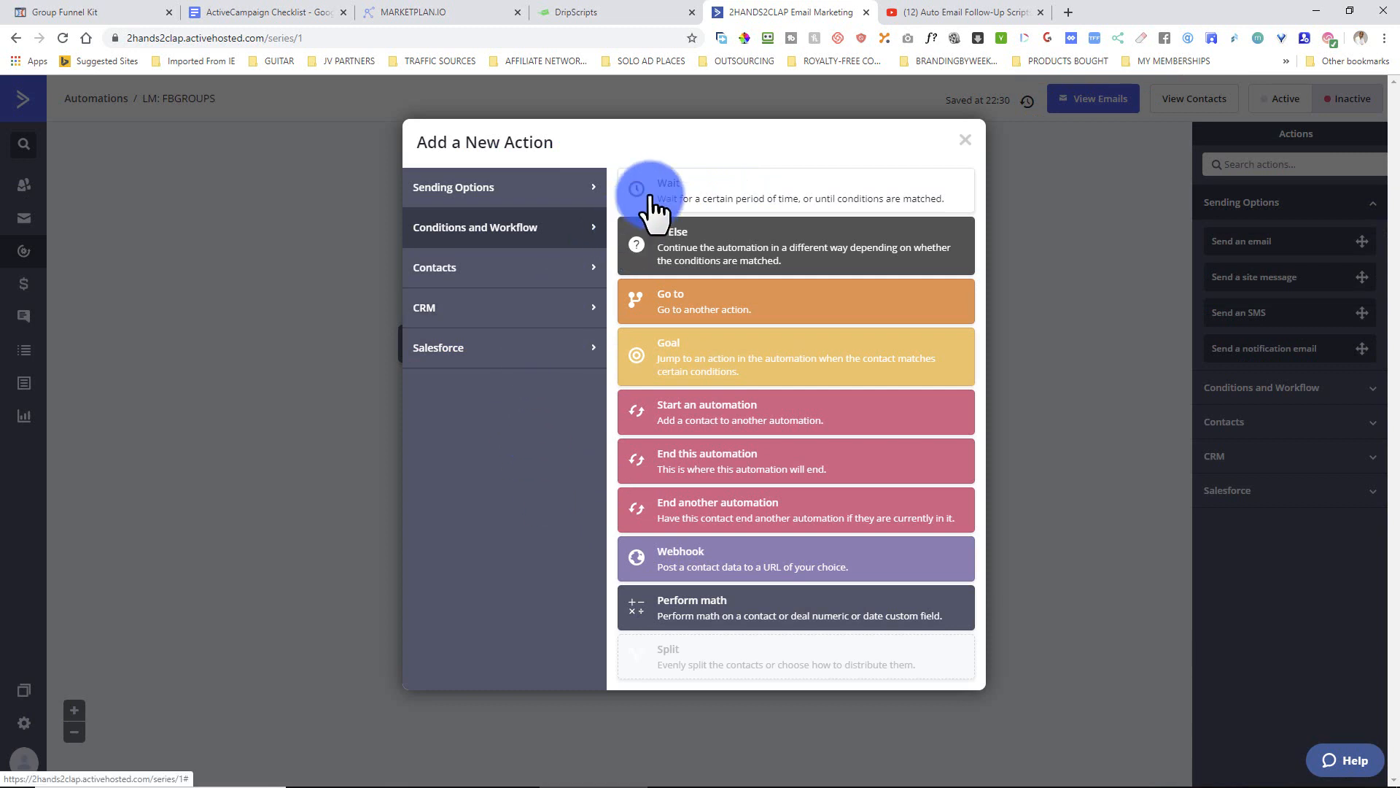
click(467, 194)
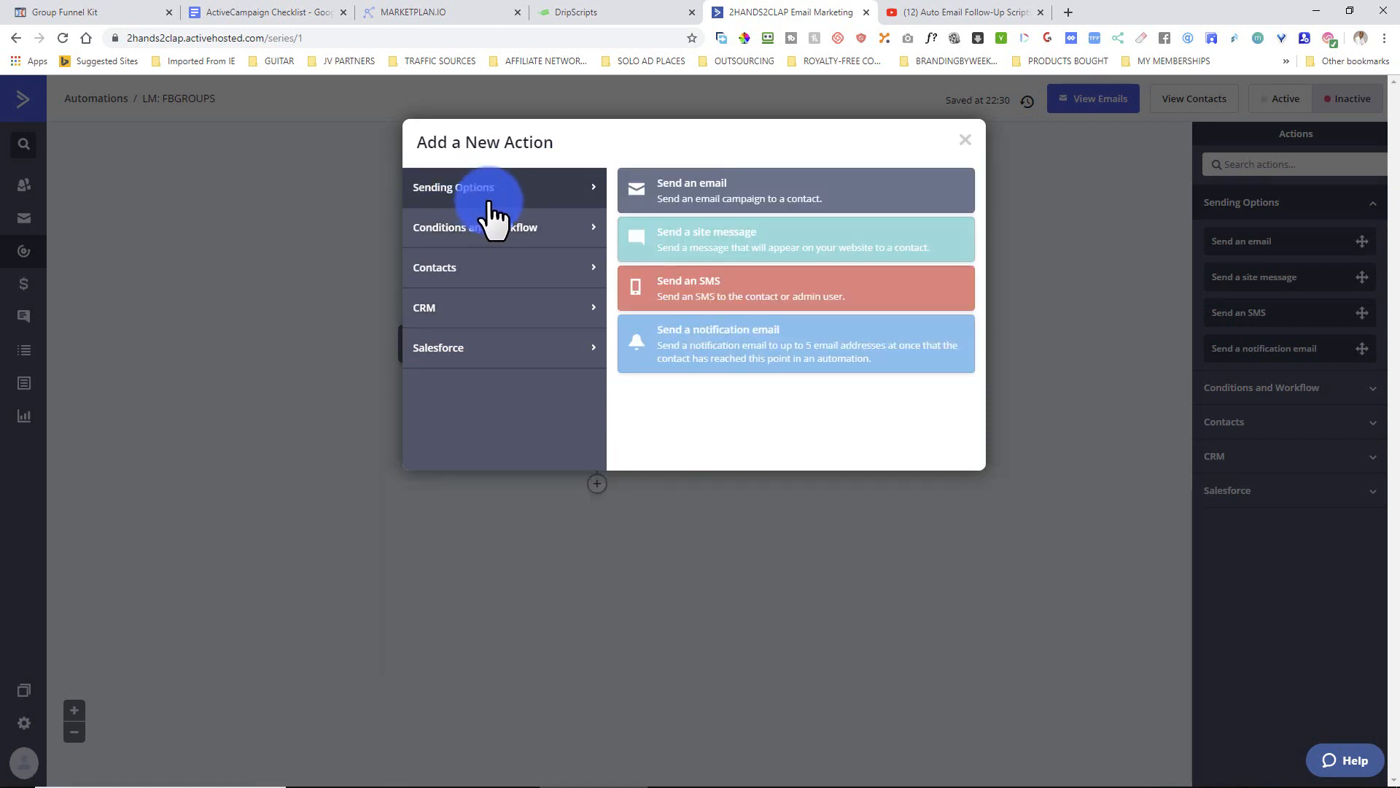
click(675, 195)
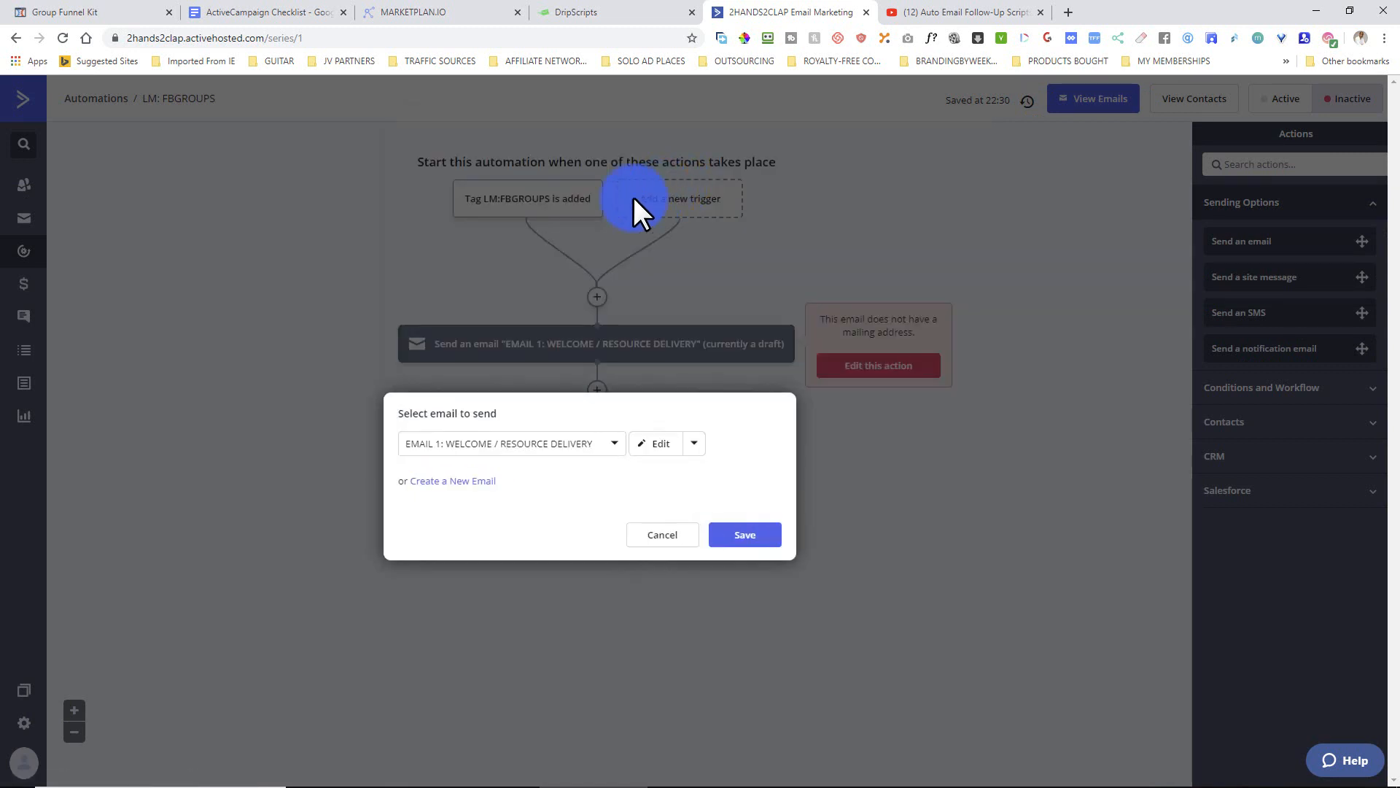
click(453, 481)
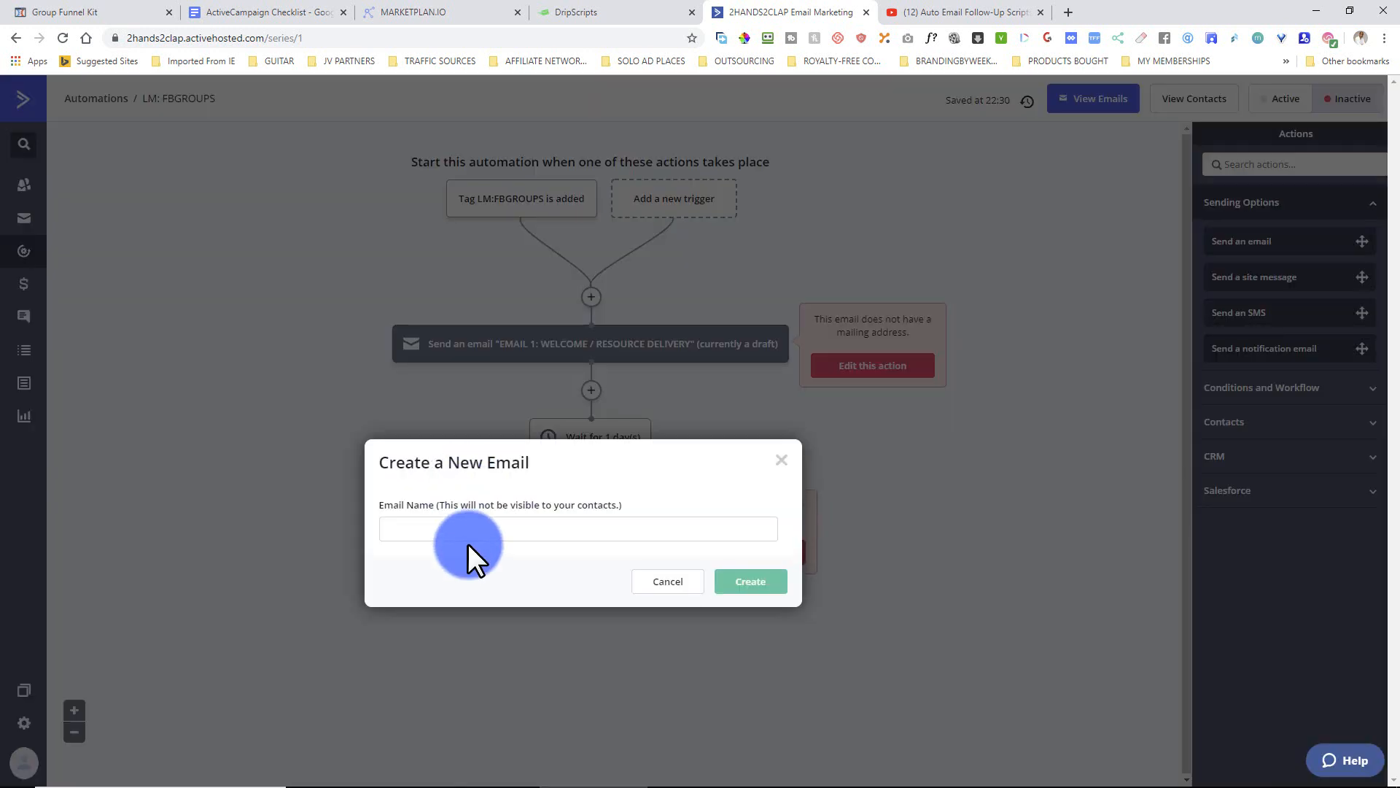
Switch to the MarketPlan funnel, exit the Email 1 text and copy the Email 2 title from the sequence.
click(427, 9)
click(1310, 138)
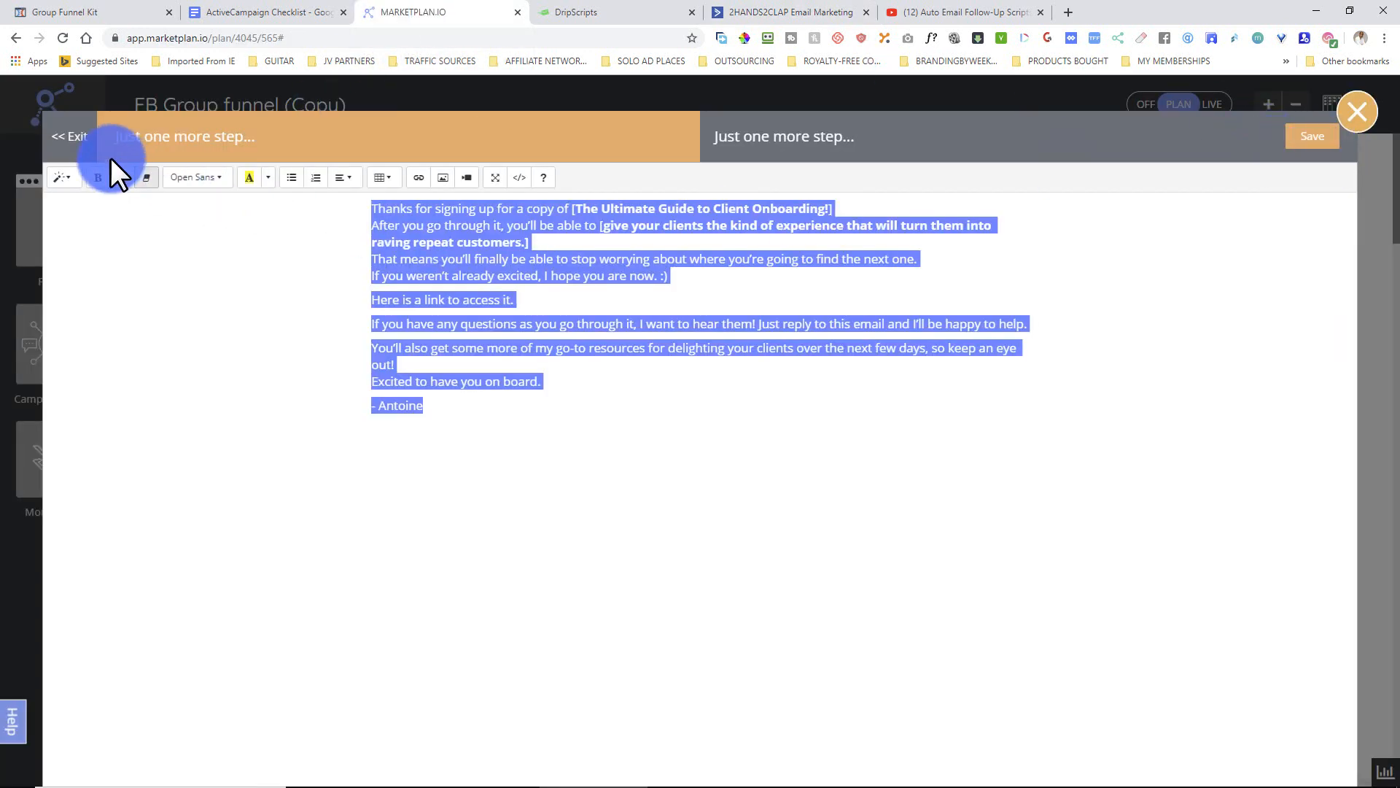
click(76, 142)
triple_click(187, 382)
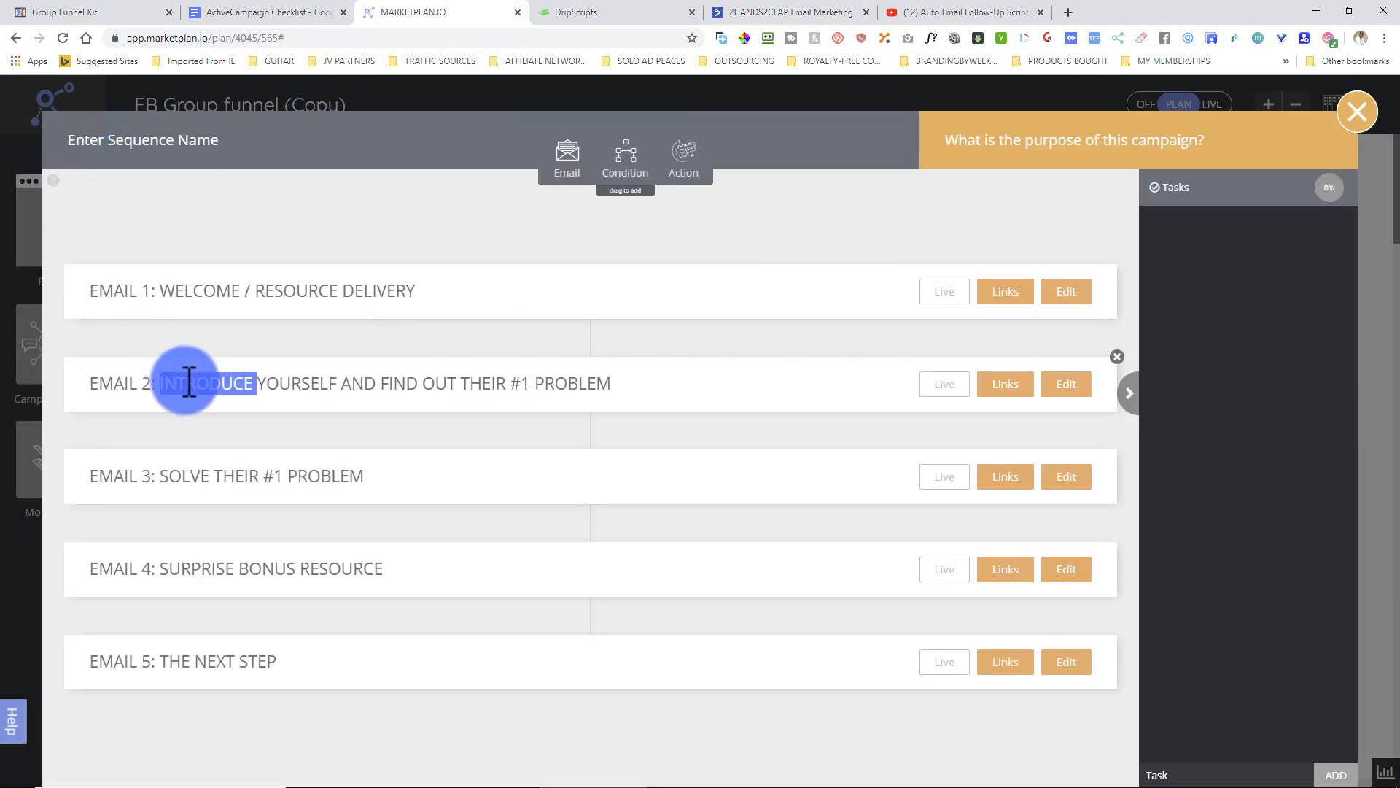
right_click(188, 385)
click(217, 432)
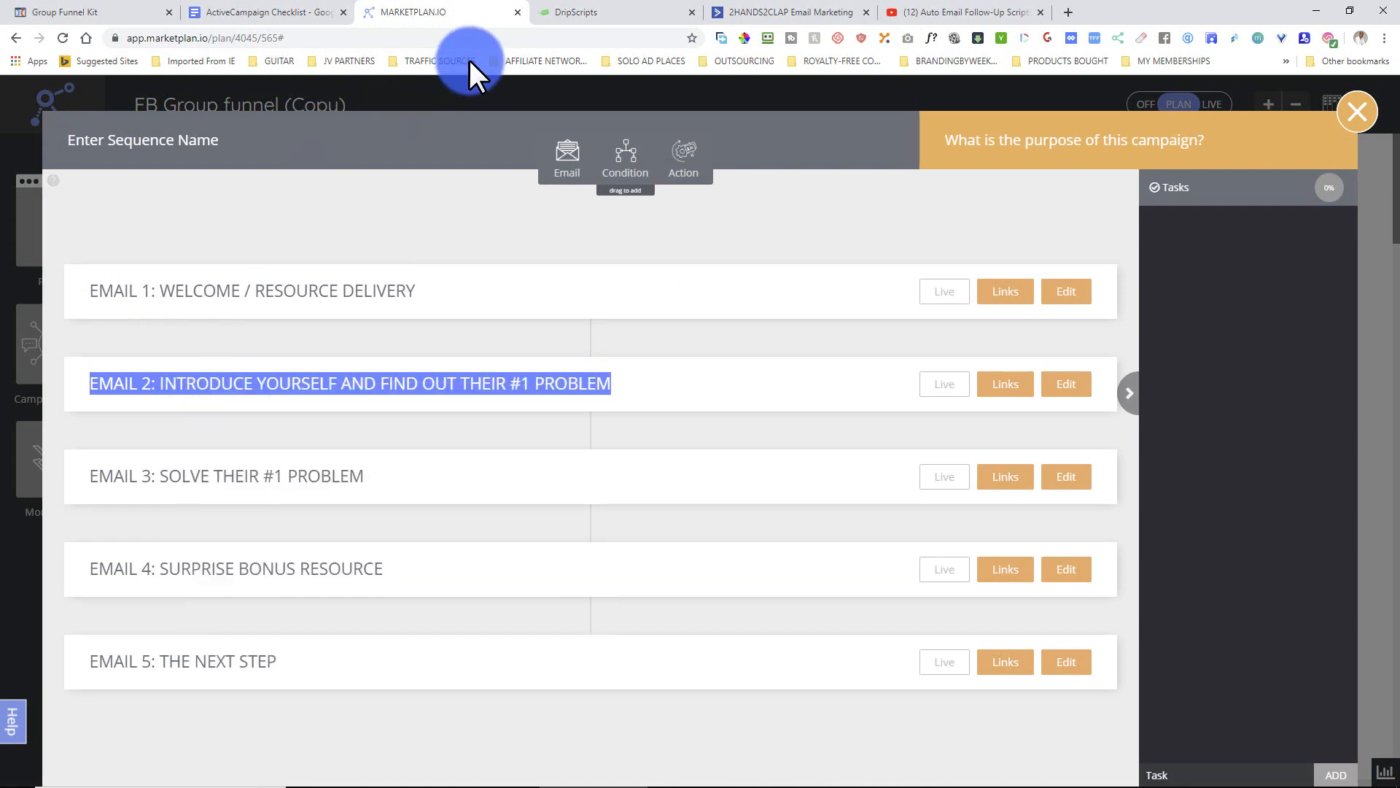
Back in ActiveCampaign, name the new email "EMAIL 2: INTRODUCE YOURSELF AND FIND OUT THEIR #1 PROBLEM", then dismiss it without creating it.
click(879, 10)
click(647, 522)
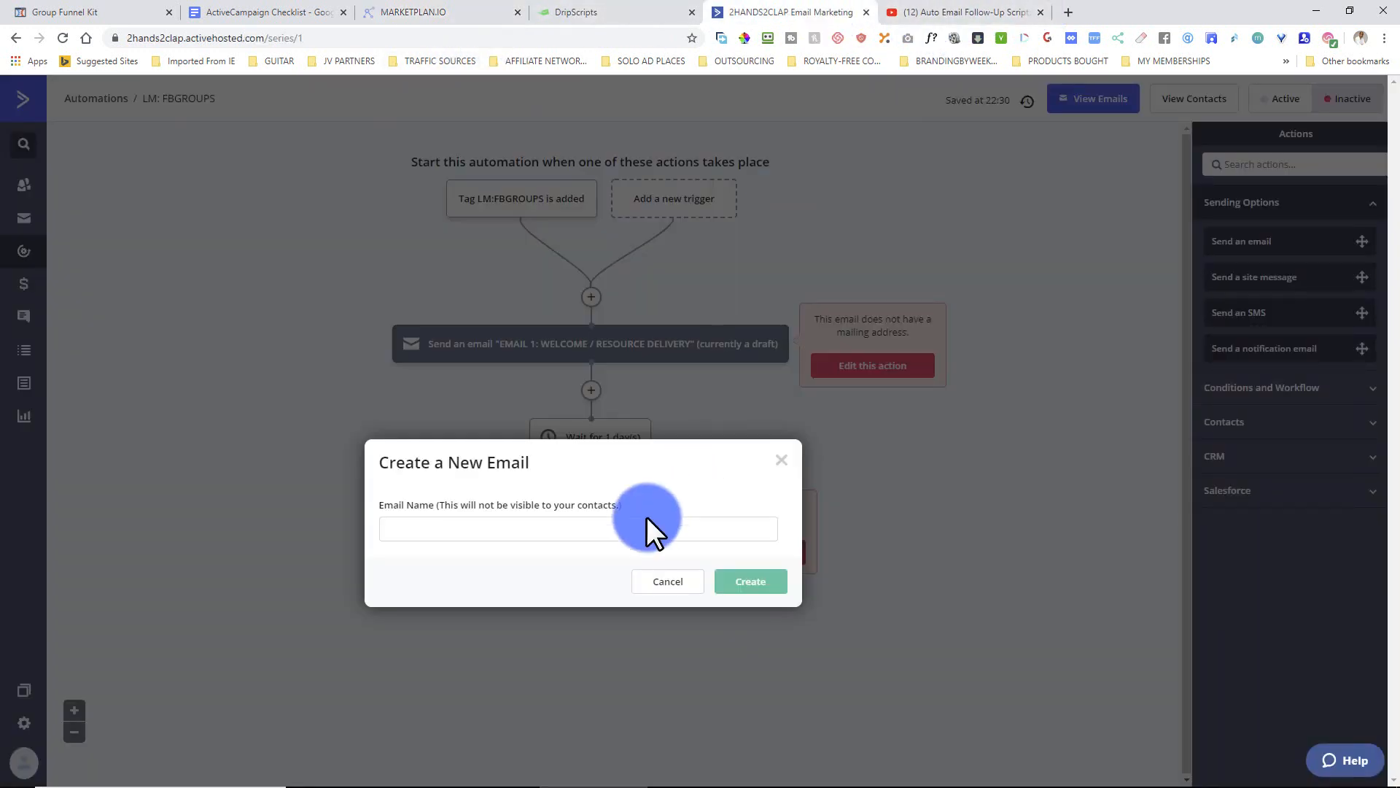
right_click(612, 526)
click(653, 376)
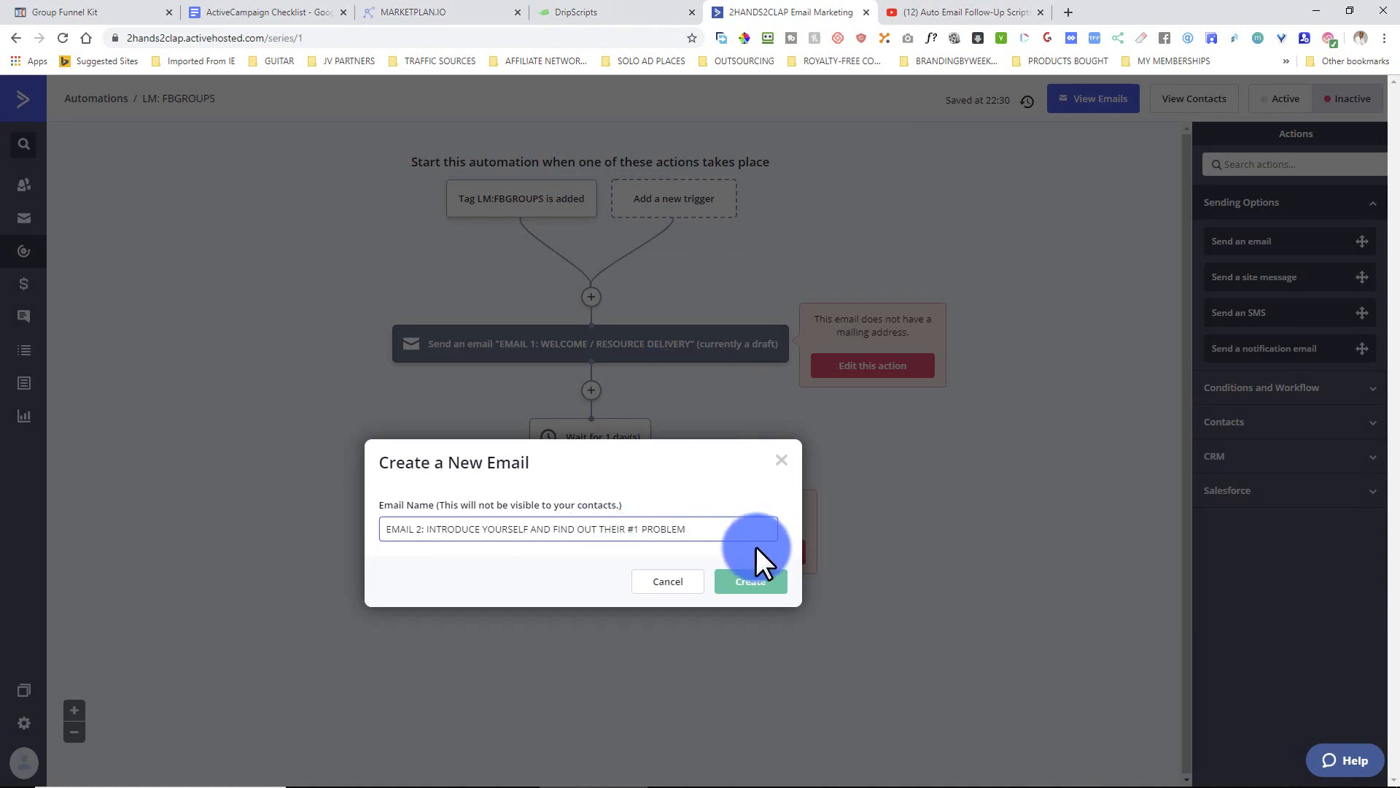
click(784, 473)
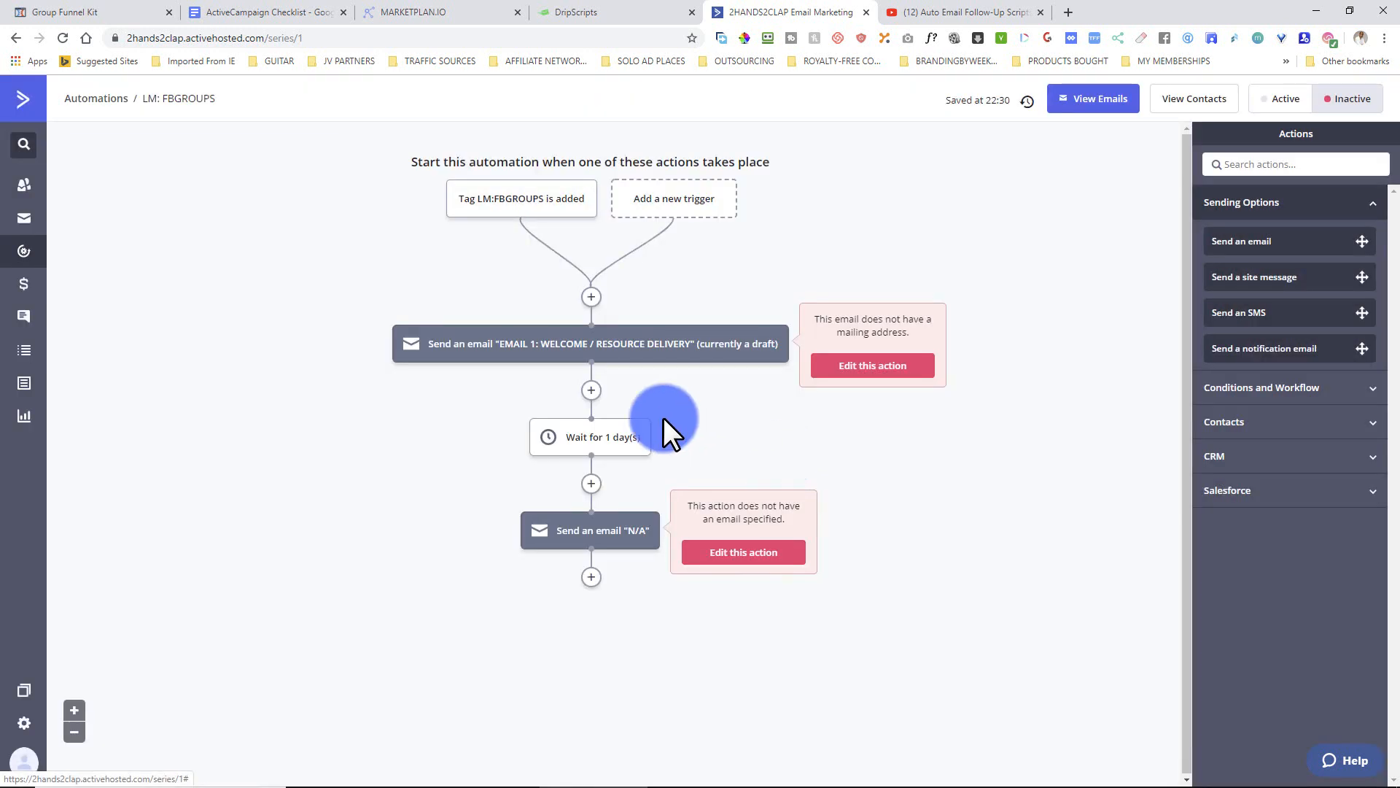
Return to the automations list and set the LM: FBGROUPS automation to active.
click(22, 253)
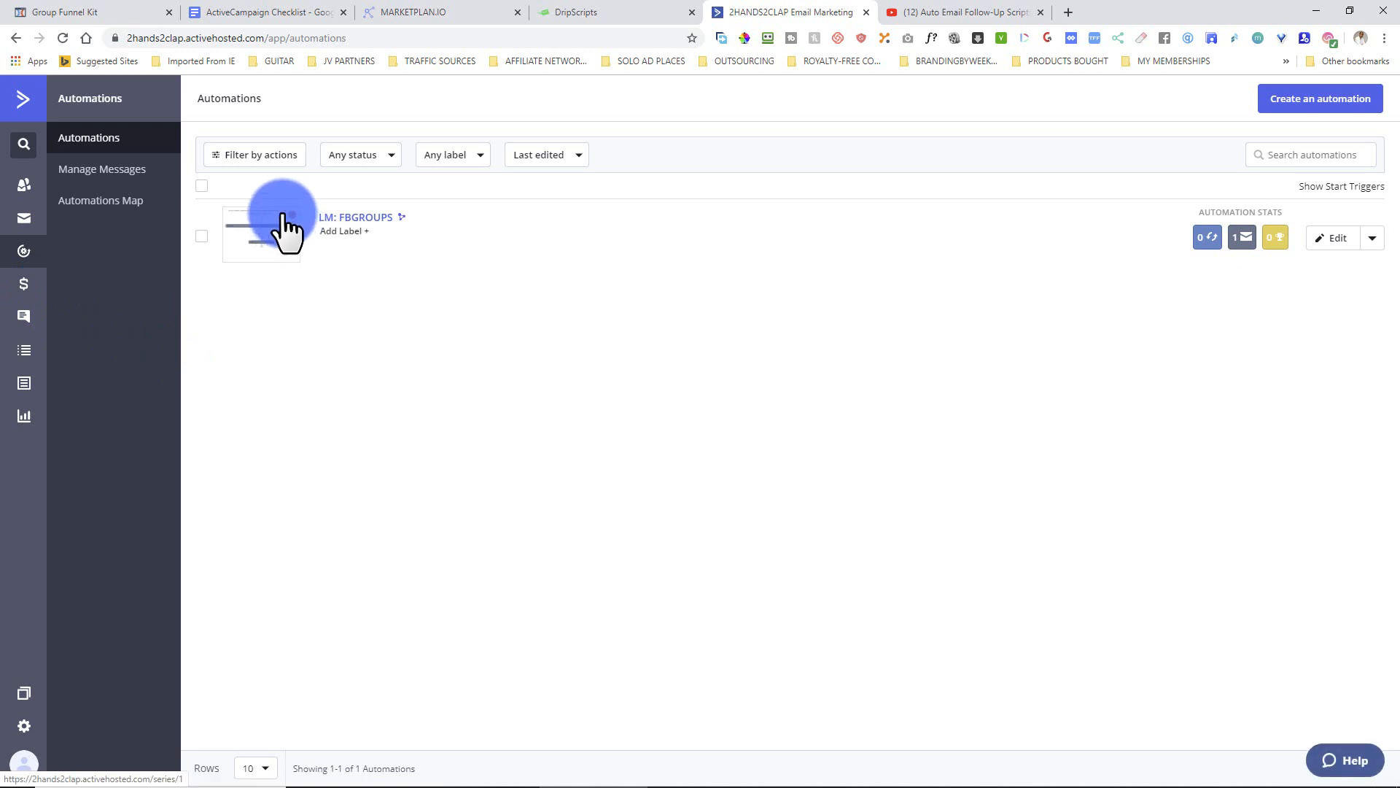
click(202, 235)
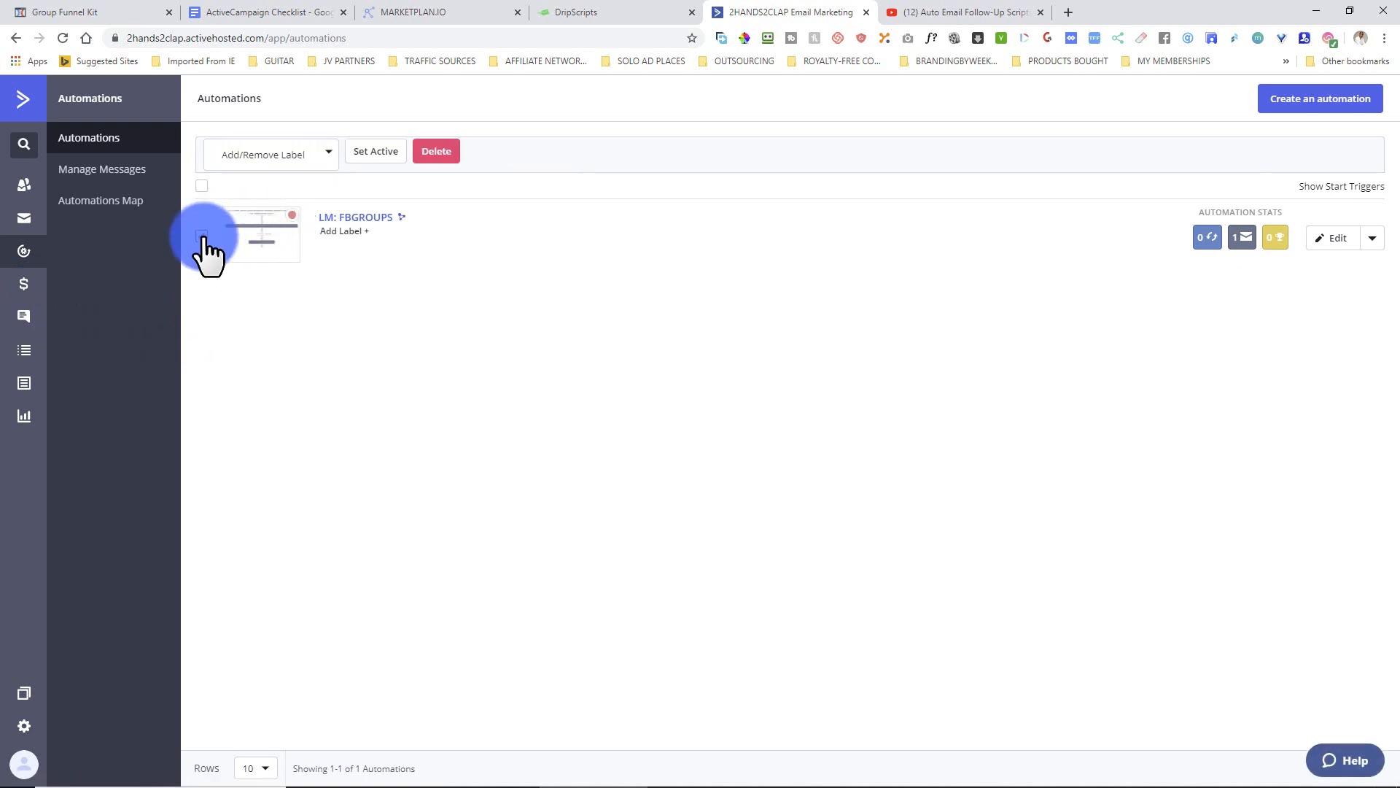
click(372, 152)
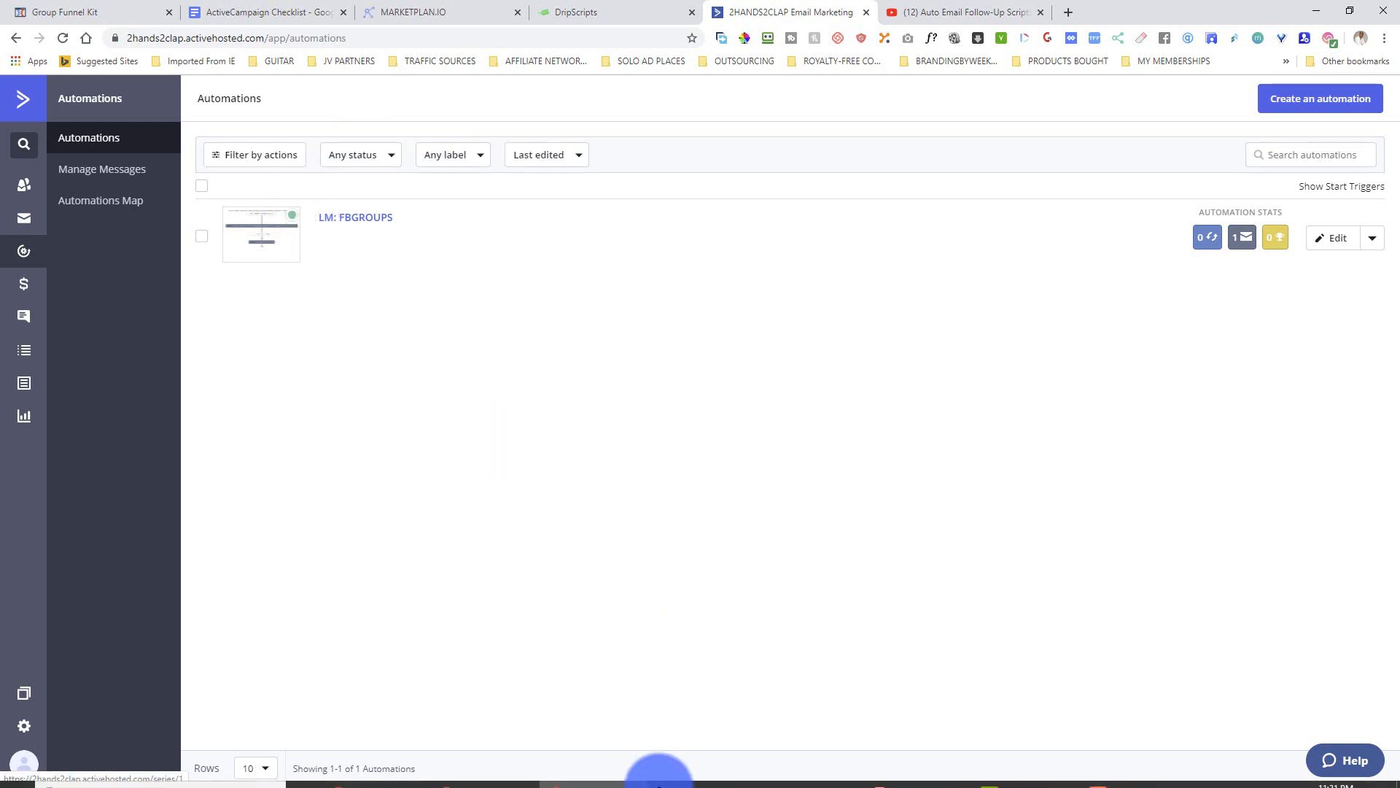
Switch to the ActiveCampaign Checklist PDF in Adobe Acrobat Reader and review the quickstart checklist from its beginning.
mouse_move(658, 786)
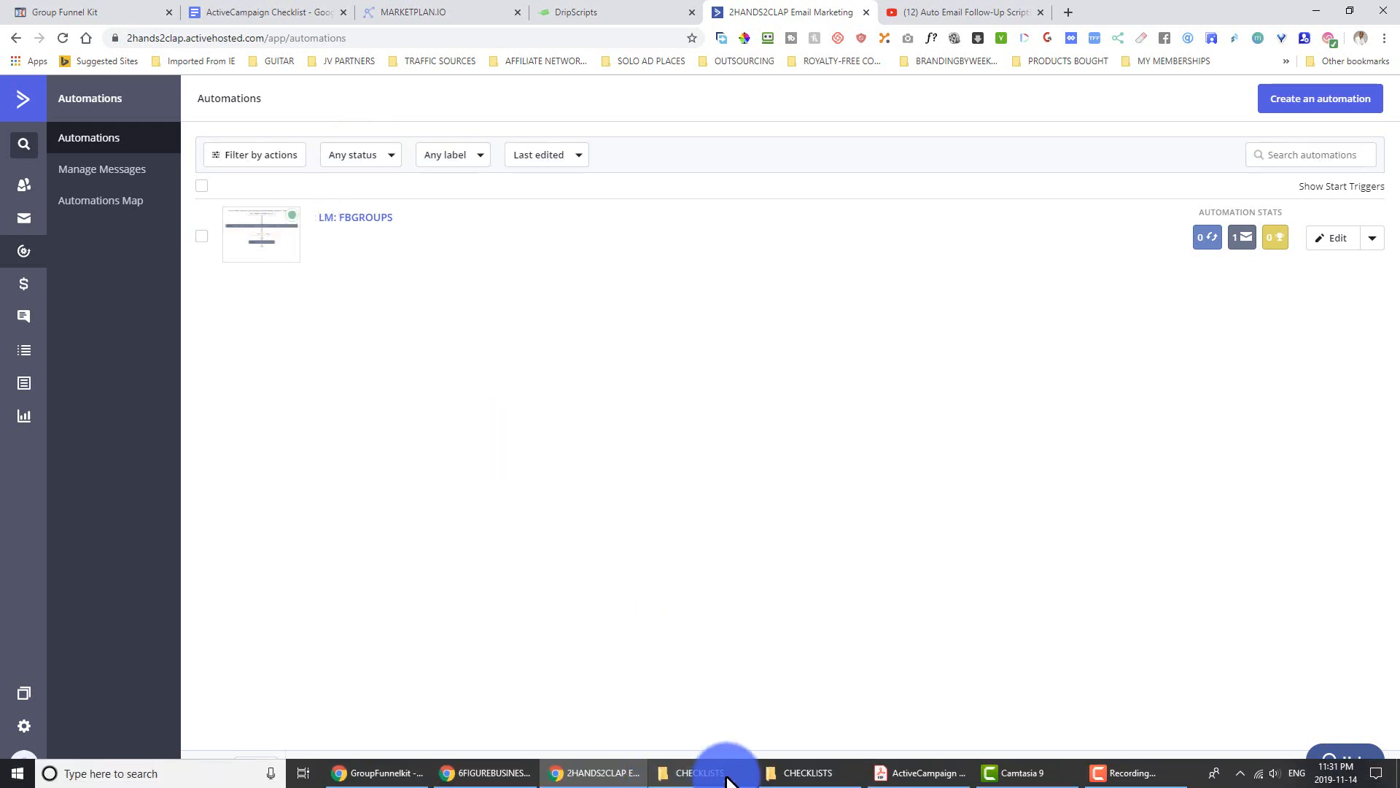
click(925, 775)
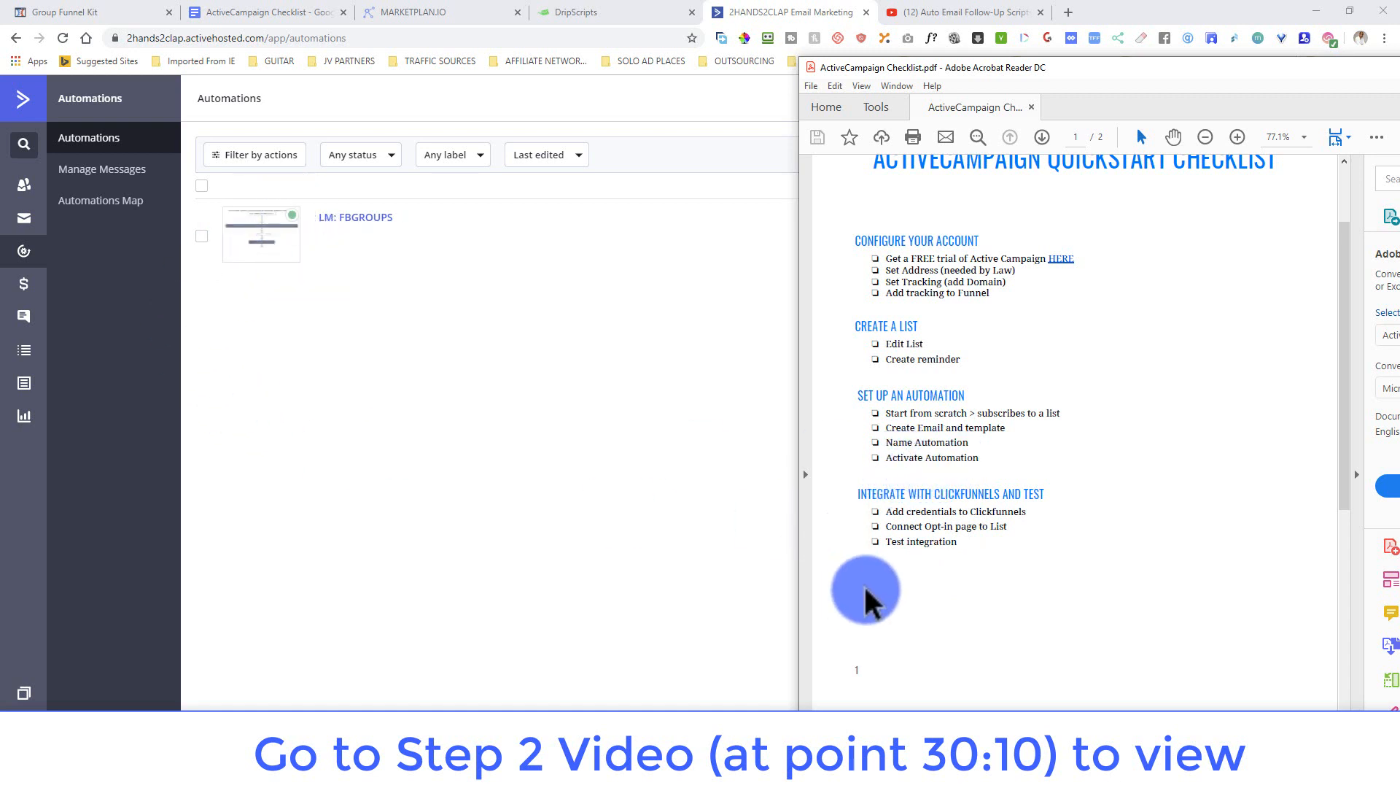
drag(1344, 296, 1361, 232)
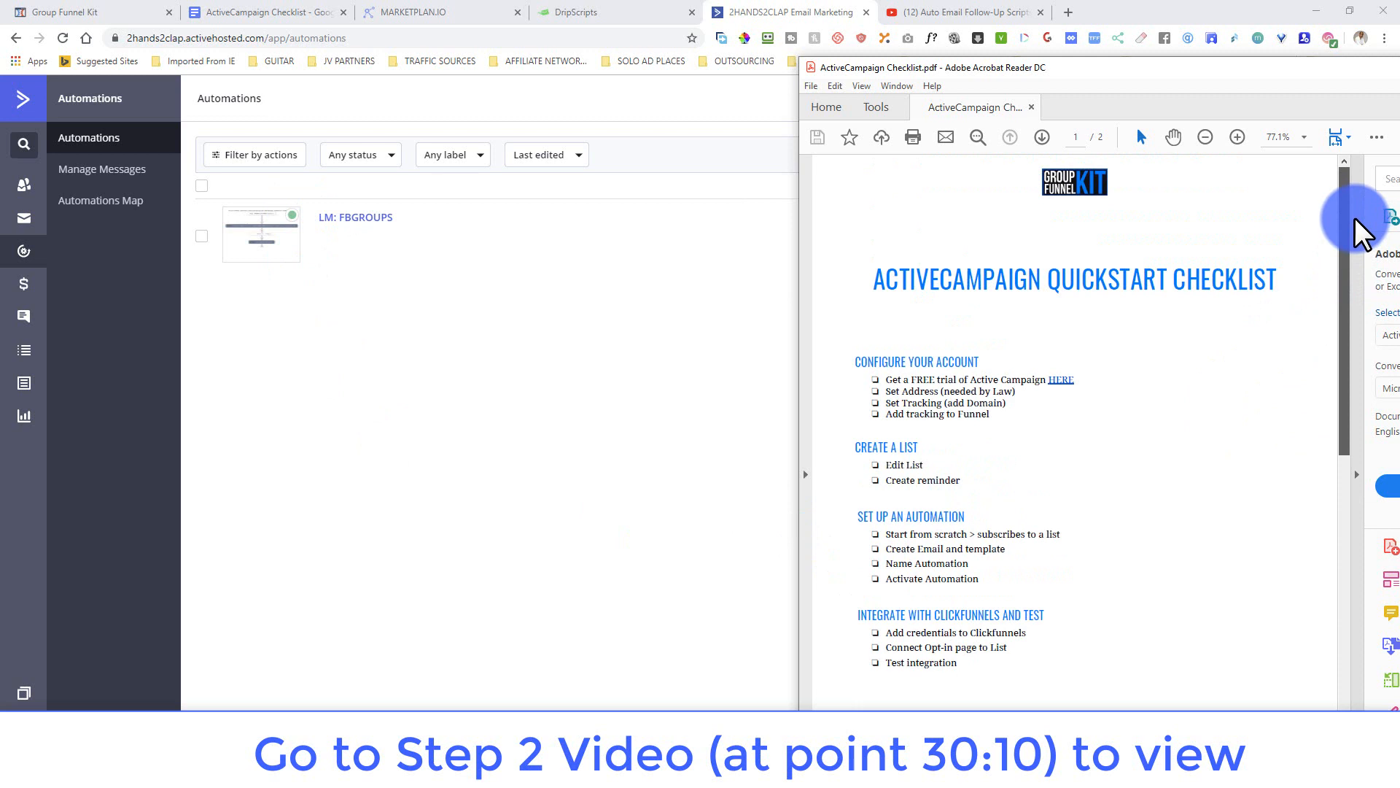